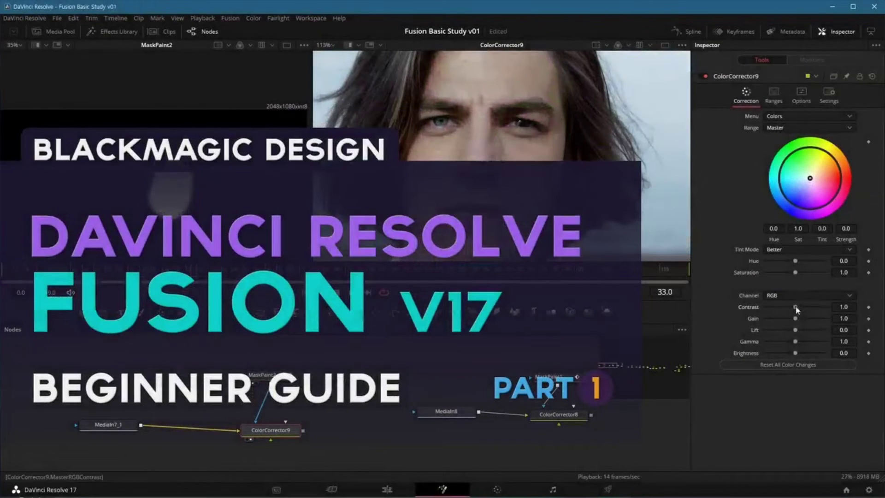
Set ColorCorrector9 to contrast 1.38, lift 0.14 and gamma 0.84, warm the tint orange, and set vignette size 0.3835
drag(795, 307, 801, 307)
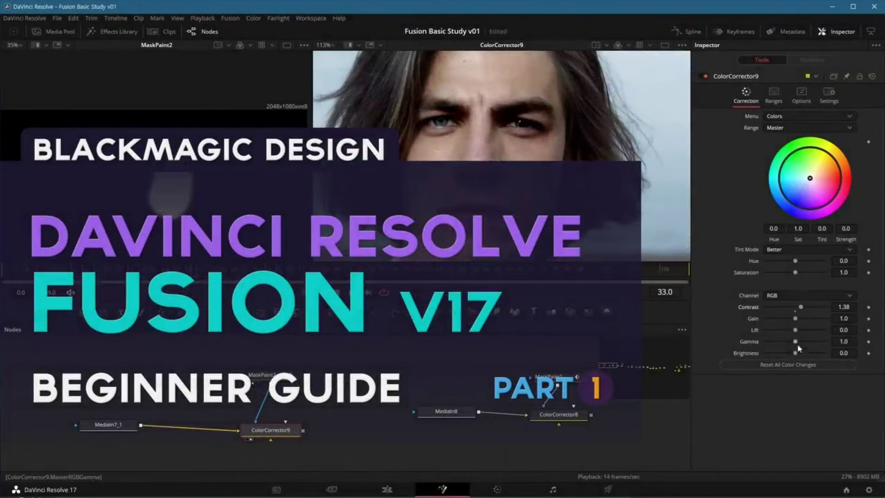
drag(796, 341, 800, 331)
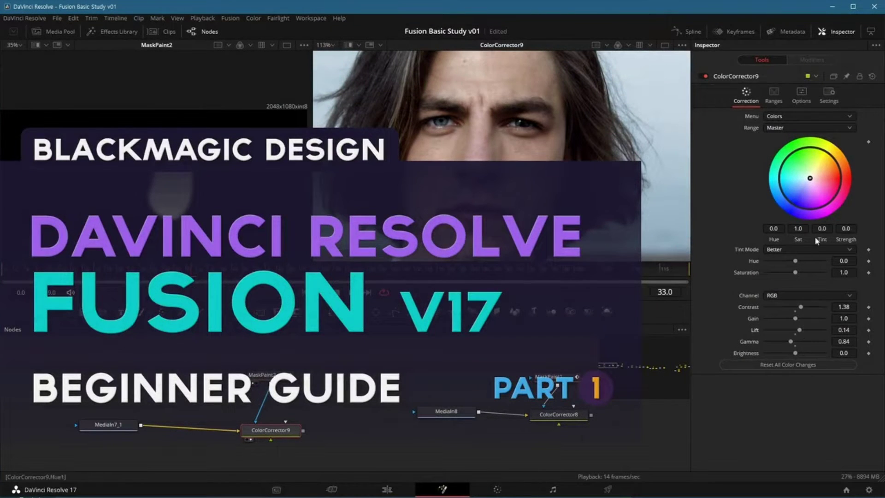
drag(810, 178, 819, 181)
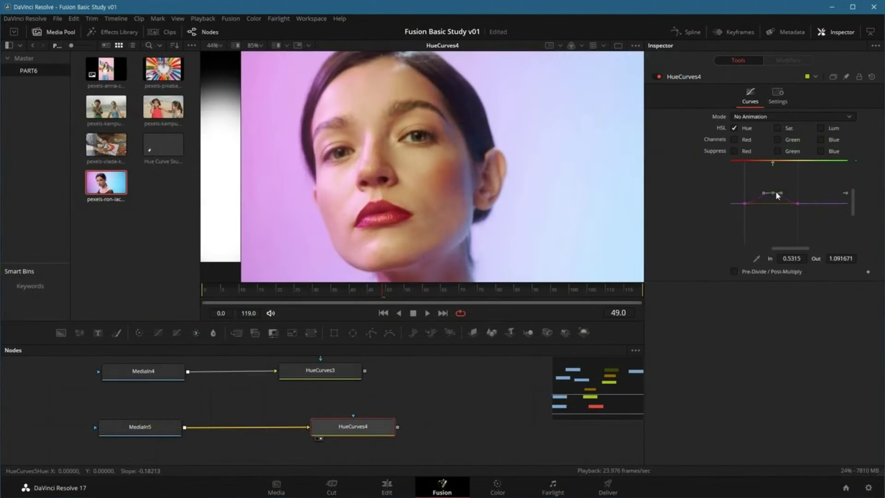
mouse_move(778, 195)
mouse_down()
mouse_move(778, 214)
mouse_move(776, 180)
mouse_up()
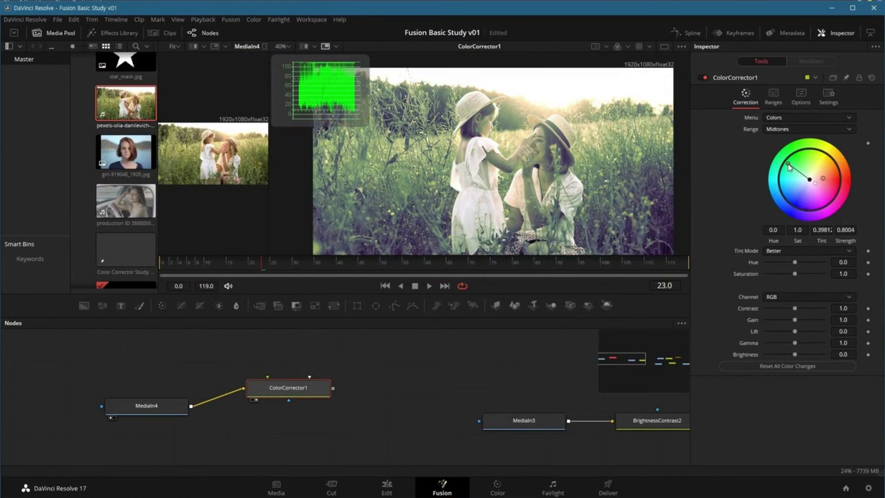
mouse_move(789, 165)
mouse_down()
mouse_move(822, 166)
mouse_move(822, 189)
mouse_up()
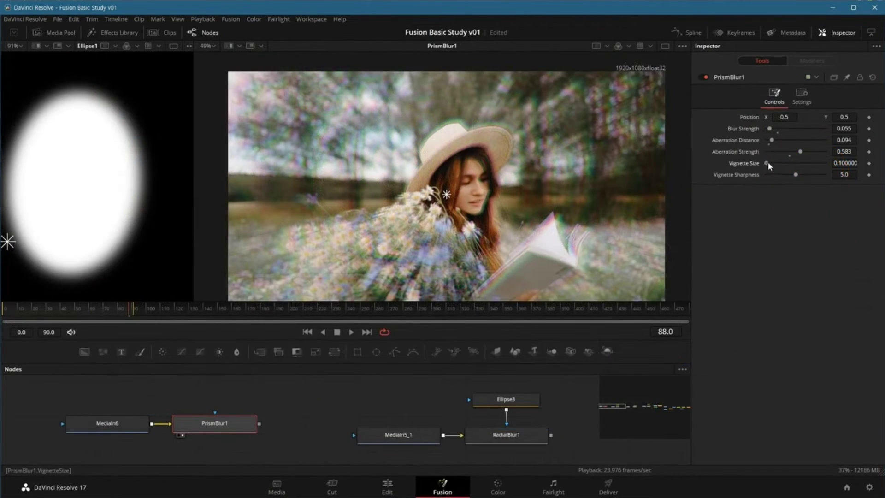
drag(768, 164, 792, 169)
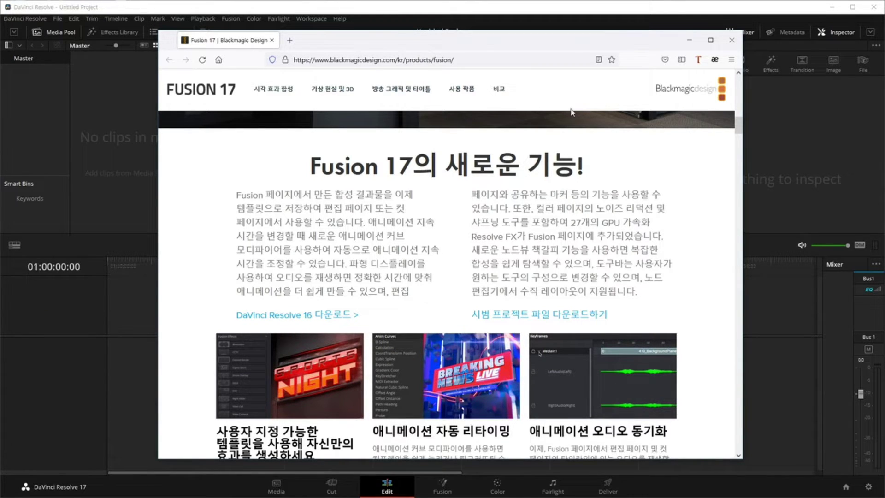
Minimize Firefox, switch Resolve to the Fusion page, and view About DaVinci Resolve
click(690, 40)
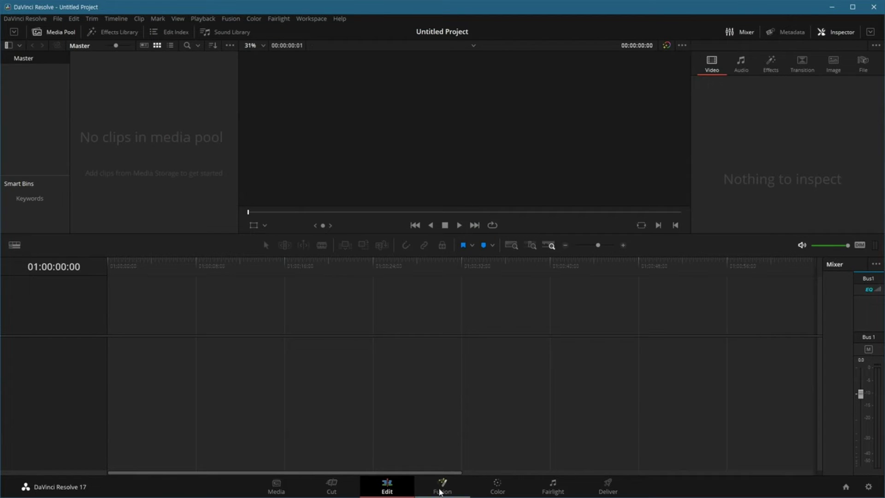
click(443, 485)
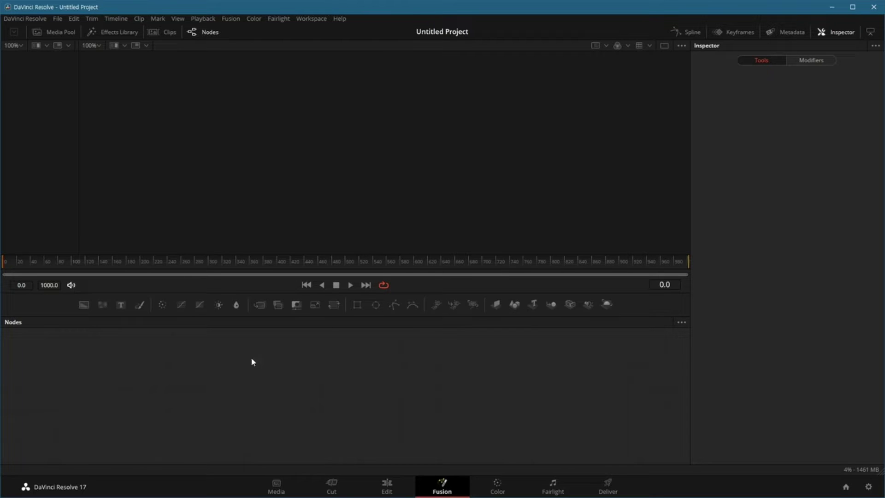
click(38, 19)
click(37, 28)
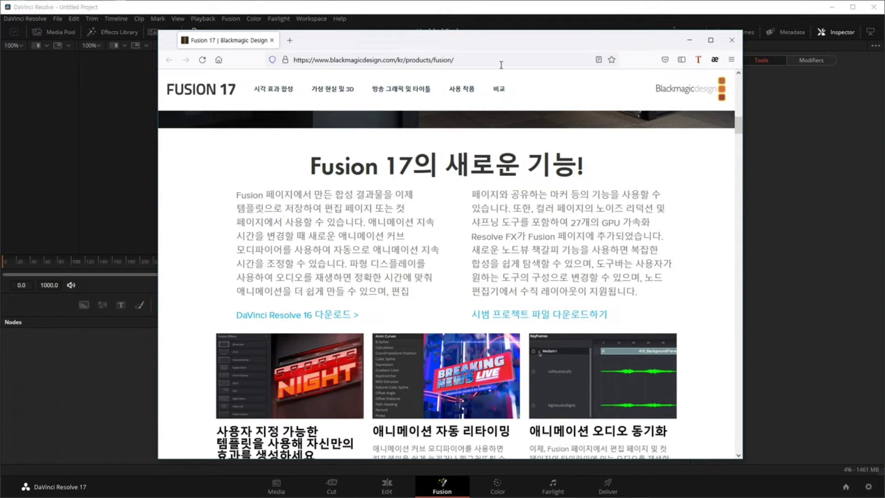
Scroll through the Fusion 17 feature sections in Firefox, then minimize the browser
scroll(712, 300, down, 2)
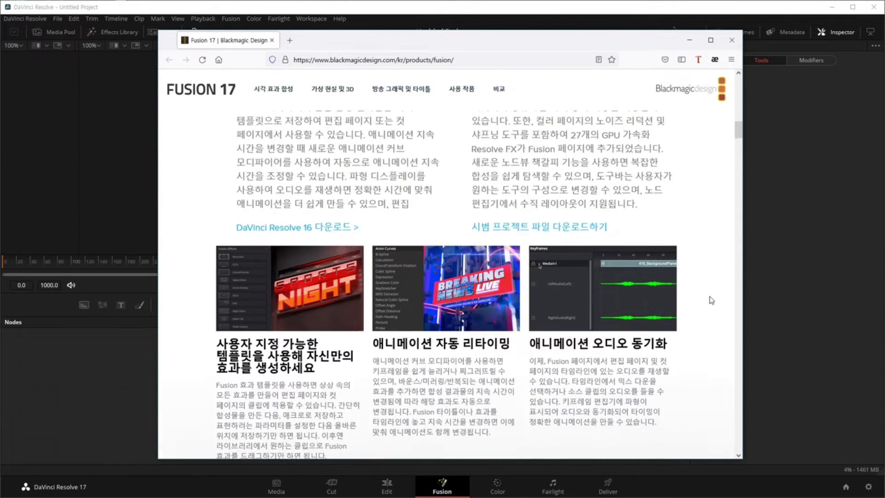
scroll(711, 301, down, 5)
scroll(708, 295, up, 7)
scroll(710, 297, up, 7)
scroll(710, 297, up, 5)
scroll(710, 296, down, 4)
scroll(710, 297, down, 5)
scroll(710, 297, down, 7)
scroll(709, 297, down, 4)
scroll(710, 297, down, 6)
scroll(710, 297, down, 1)
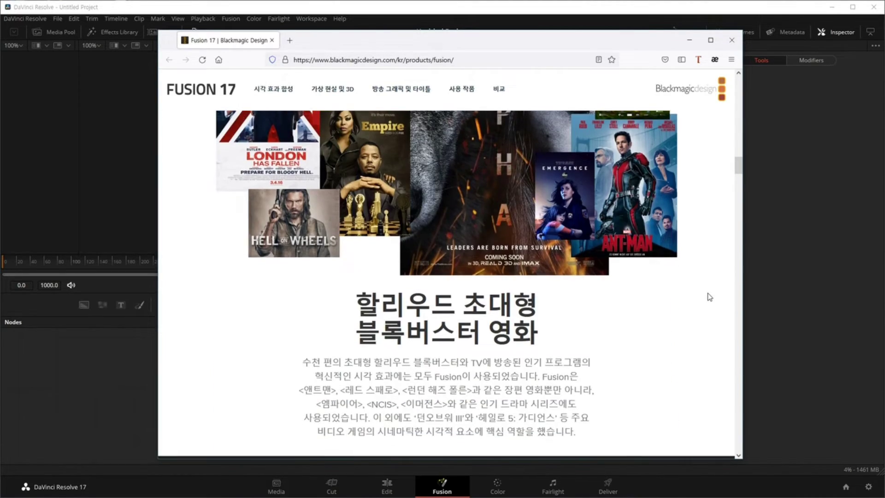
scroll(709, 297, down, 6)
scroll(709, 297, down, 3)
scroll(710, 297, down, 5)
scroll(710, 297, down, 5)
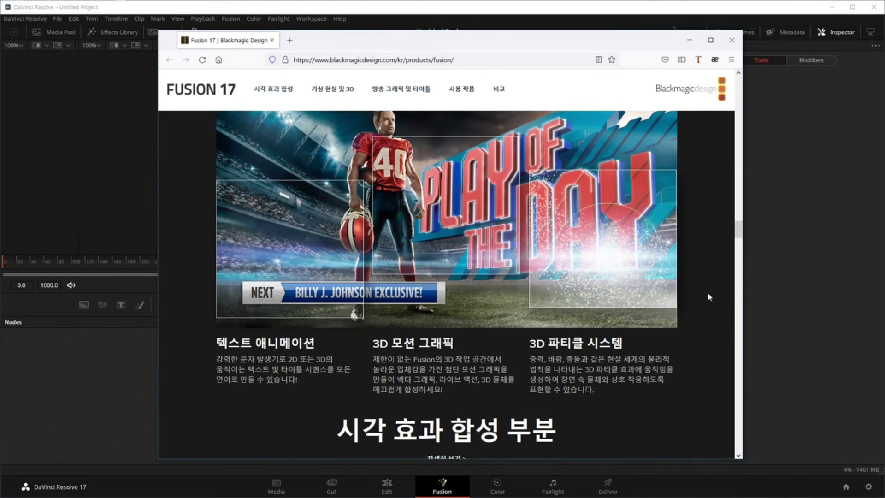
scroll(710, 297, down, 7)
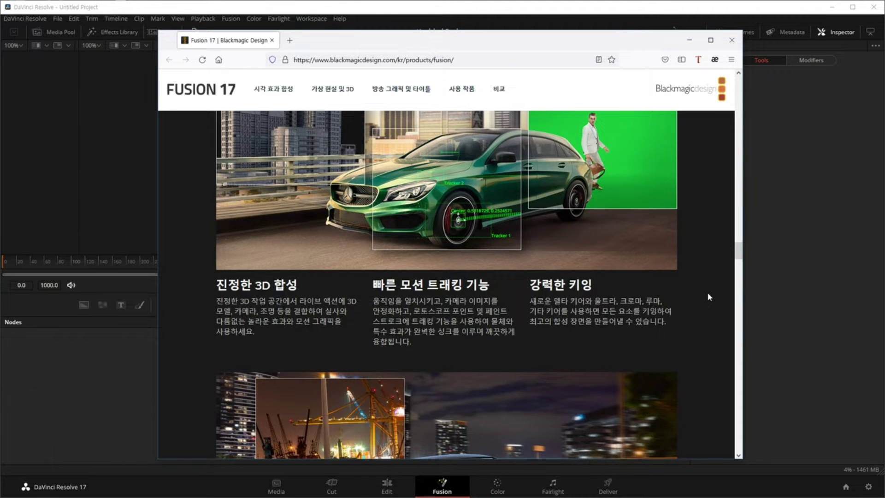
scroll(664, 297, down, 3)
scroll(661, 296, down, 2)
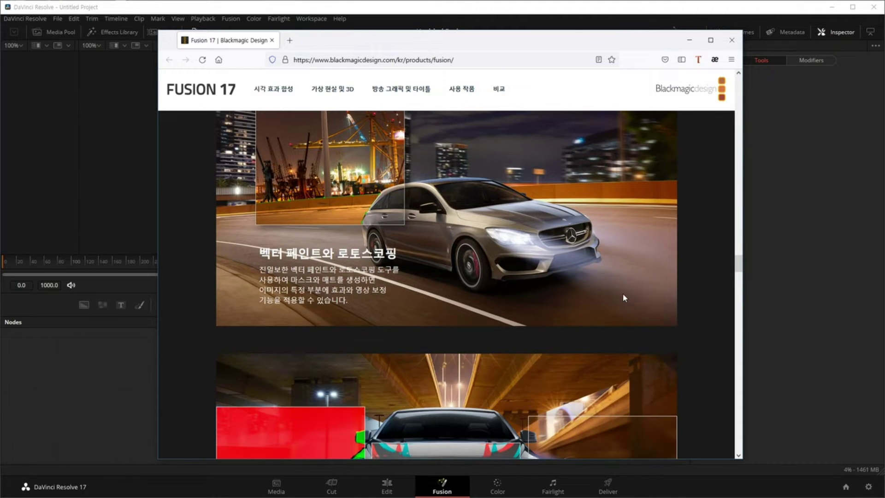
scroll(625, 297, down, 3)
scroll(625, 298, down, 4)
scroll(625, 298, down, 3)
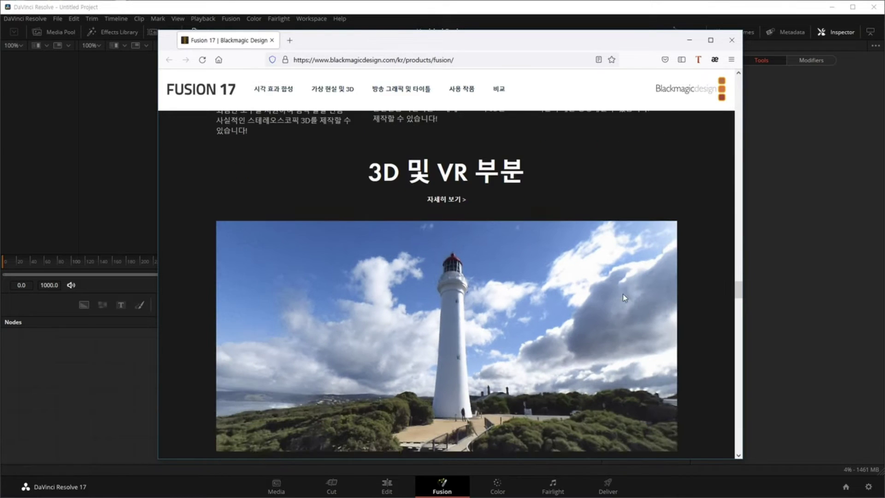
scroll(700, 329, down, 5)
scroll(700, 329, down, 5)
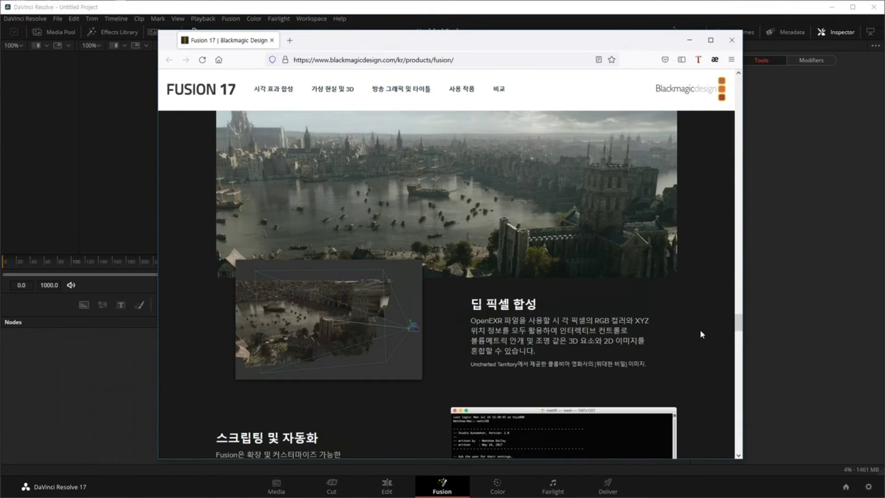
scroll(700, 329, down, 5)
scroll(700, 329, down, 3)
scroll(700, 329, up, 10)
scroll(700, 330, up, 6)
scroll(700, 329, up, 5)
scroll(700, 329, up, 5)
scroll(700, 329, up, 3)
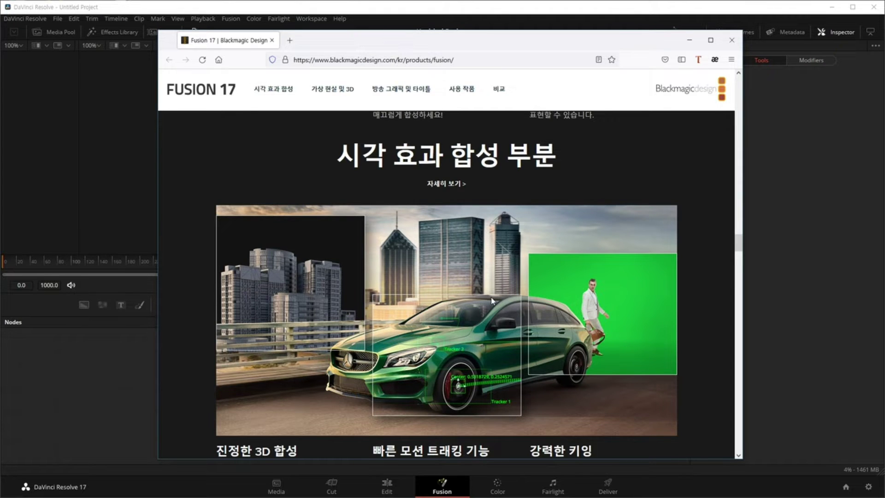
scroll(510, 261, down, 3)
scroll(510, 261, down, 5)
scroll(510, 261, down, 5)
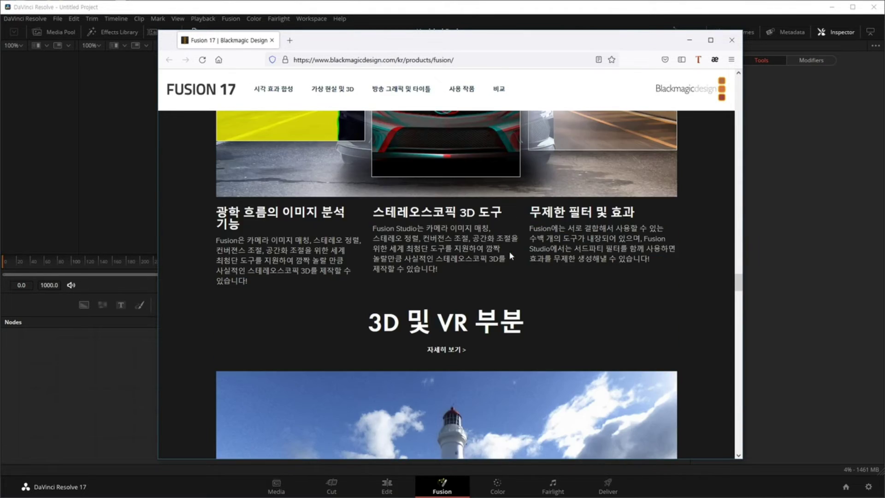
scroll(709, 284, up, 4)
scroll(707, 280, up, 5)
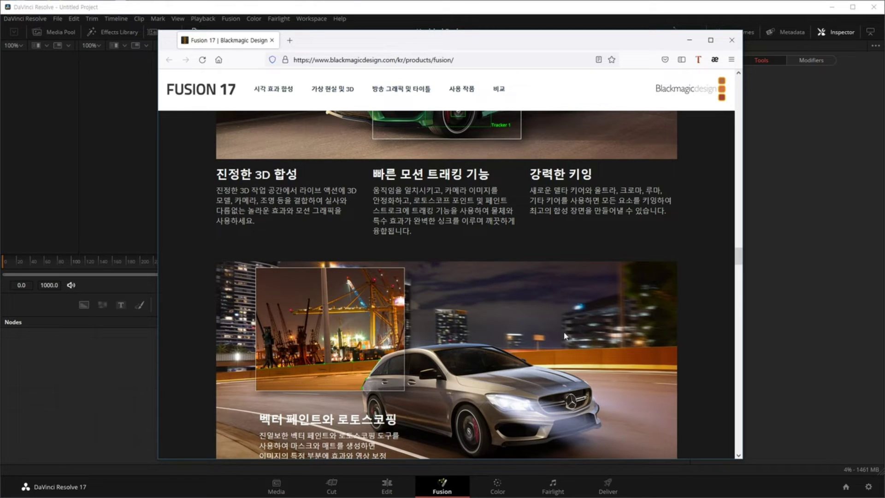
click(690, 40)
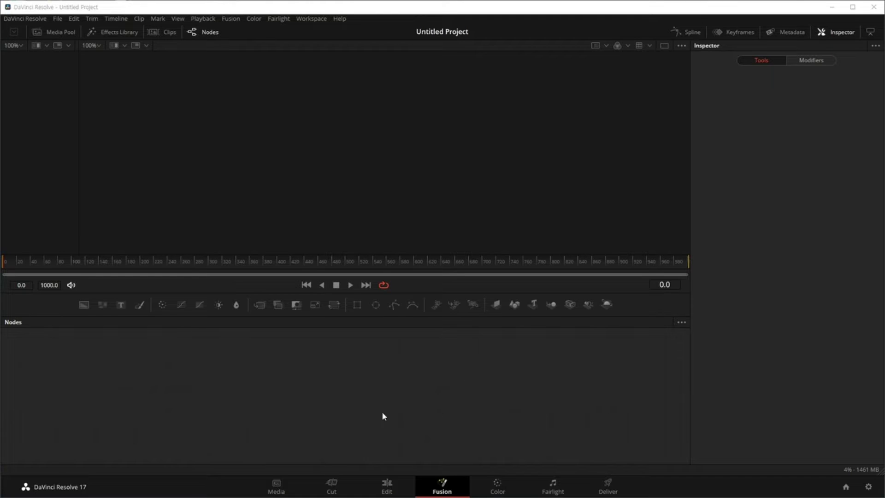
Move from Fusion through the Cut and Edit pages to the Color page
click(331, 488)
click(382, 494)
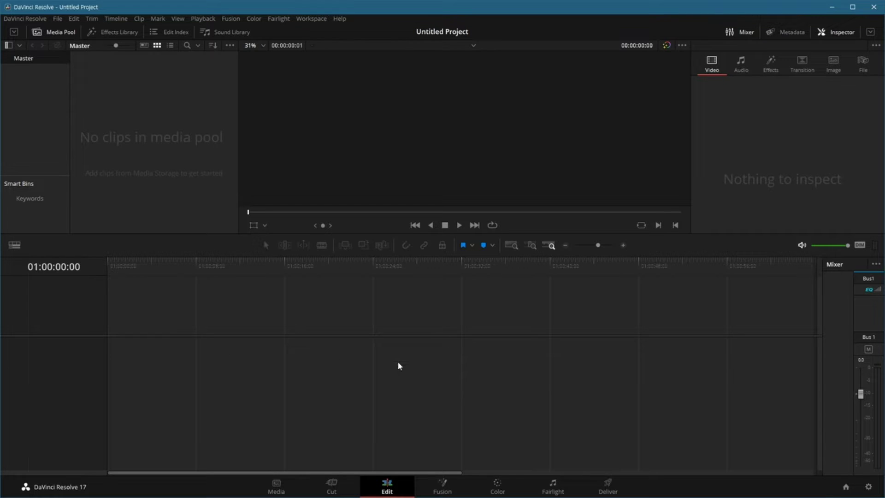
click(503, 490)
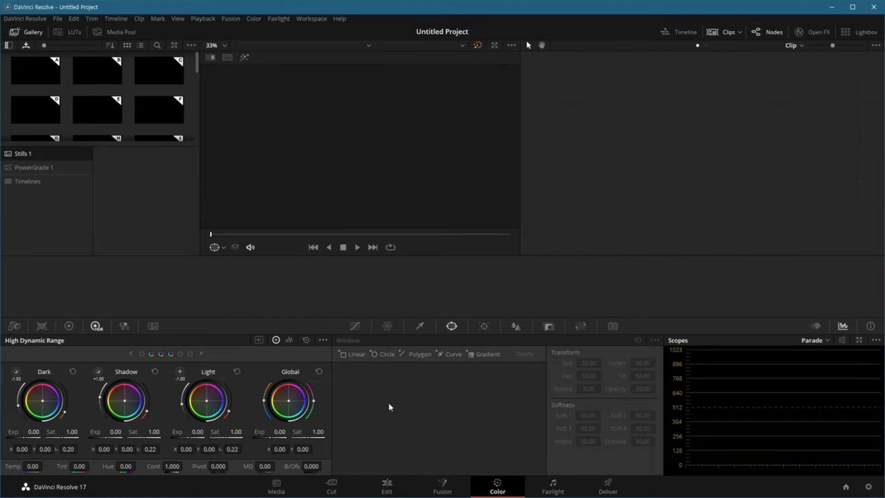
Cycle through the Fusion, Edit, Fusion and Color pages, ending back on Fusion
click(445, 490)
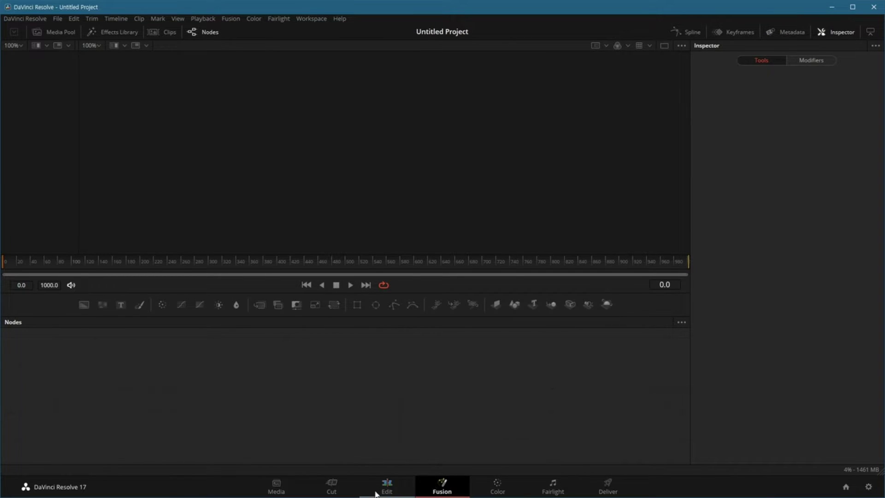
click(389, 486)
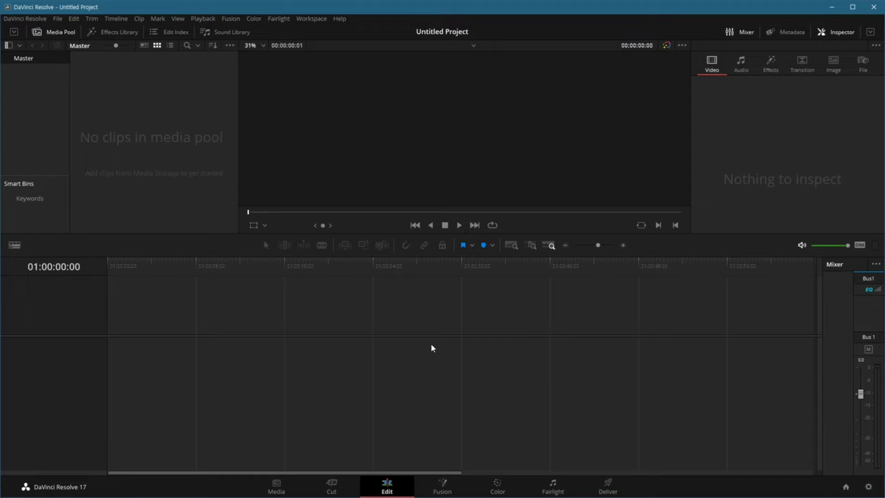
click(443, 484)
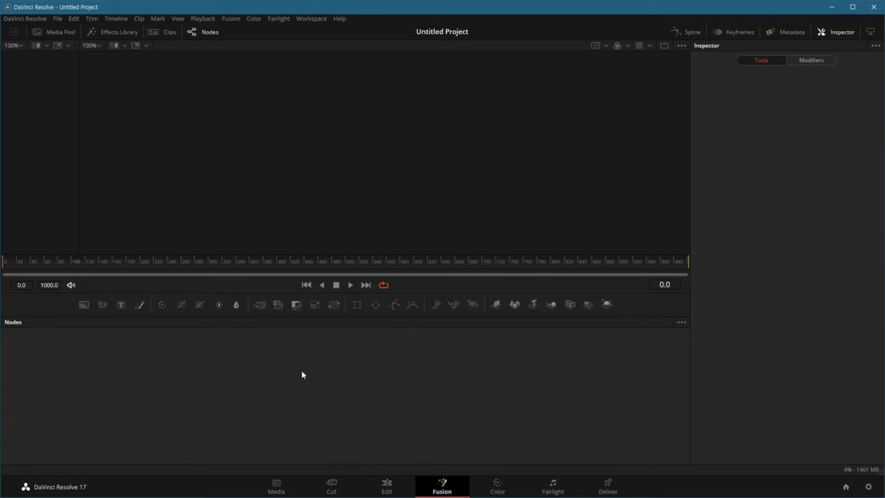
click(505, 485)
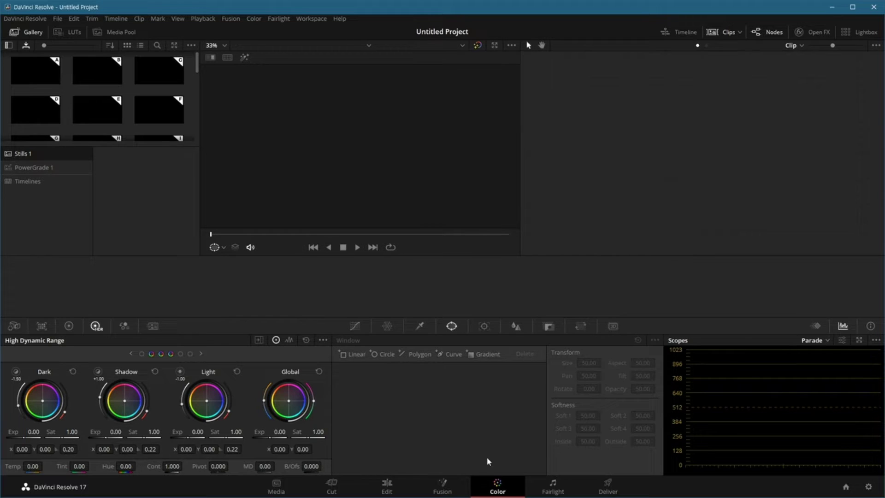
click(446, 479)
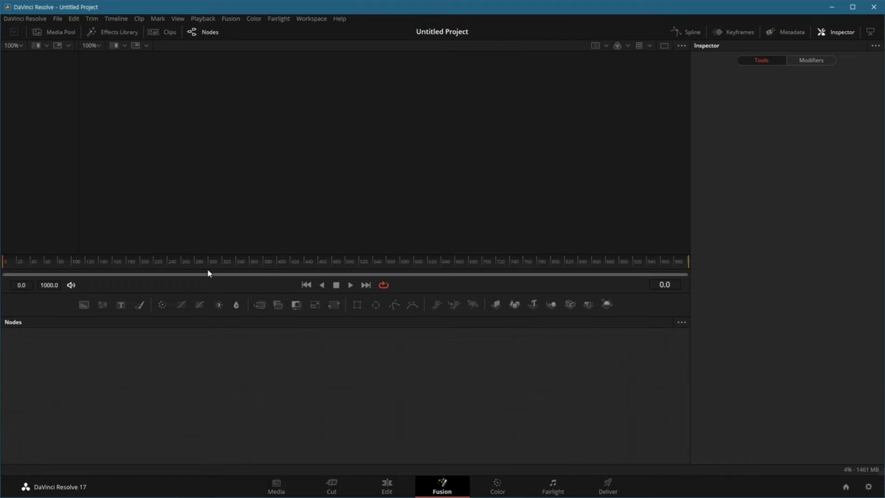
Open Preferences at Media Storage and select the D:\FOR_RESOLVE location
click(39, 19)
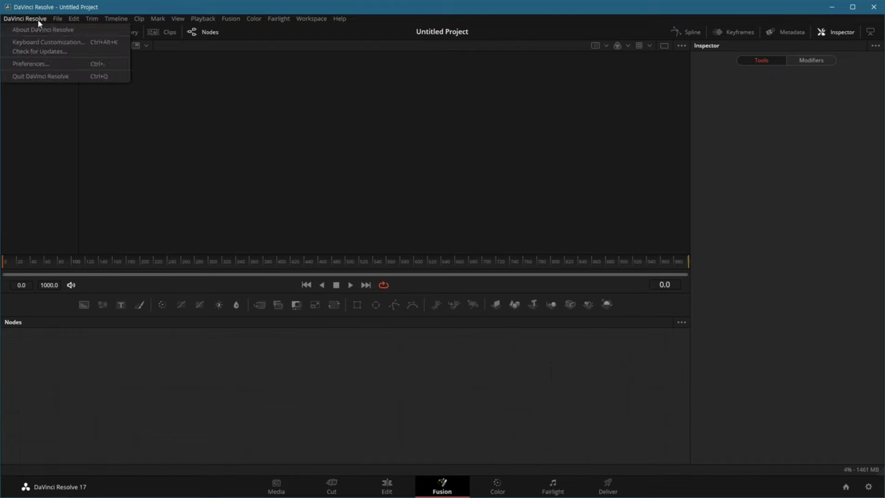
click(51, 68)
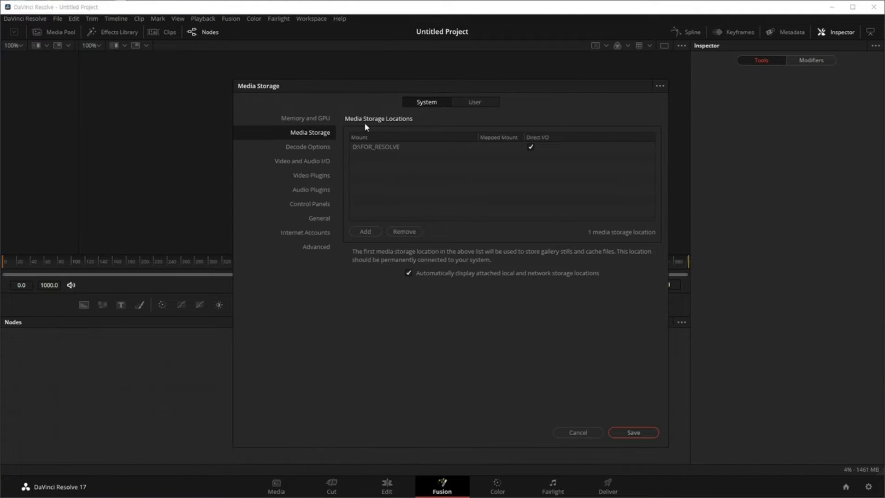
click(308, 119)
click(325, 133)
click(388, 148)
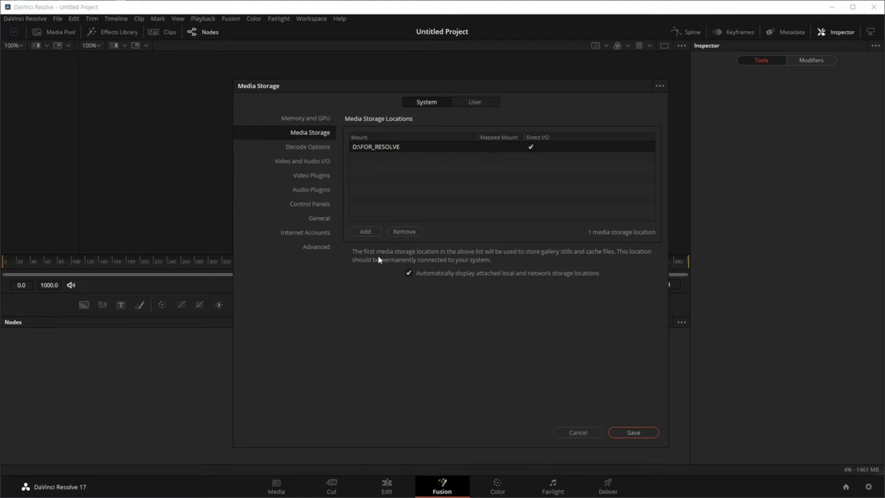
Cancel adding a new storage folder and go to the Memory and GPU settings
click(367, 231)
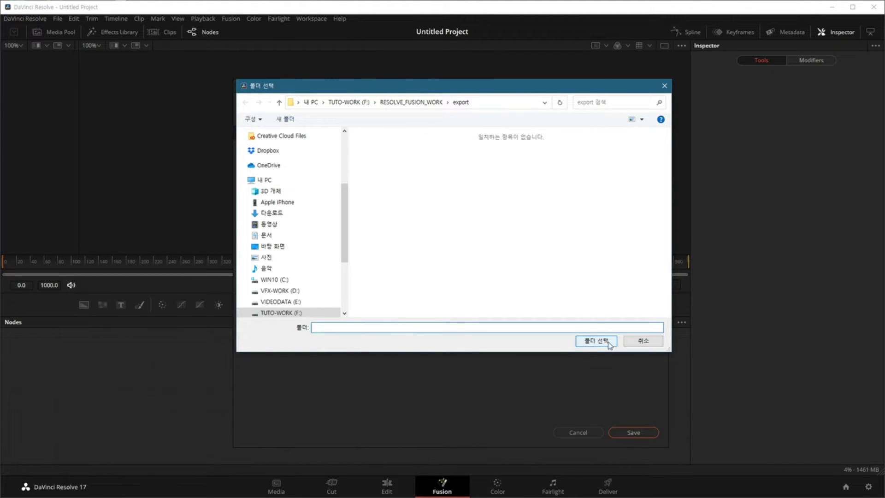
click(659, 345)
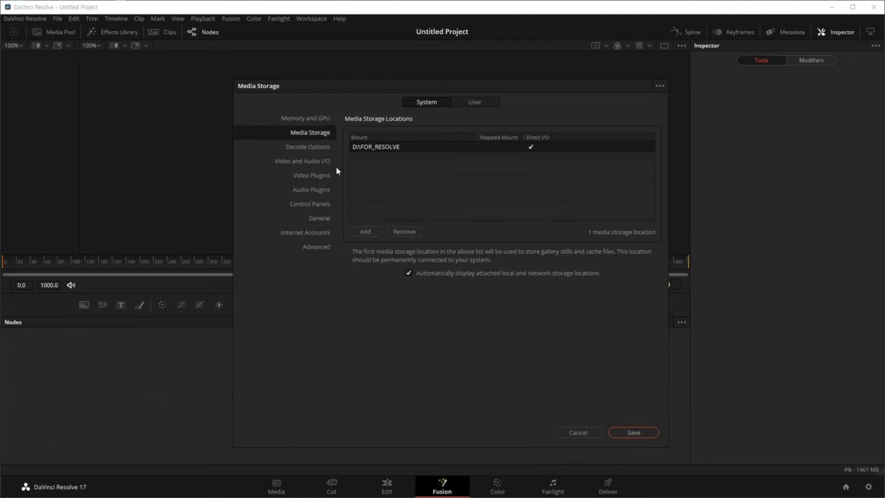
click(320, 119)
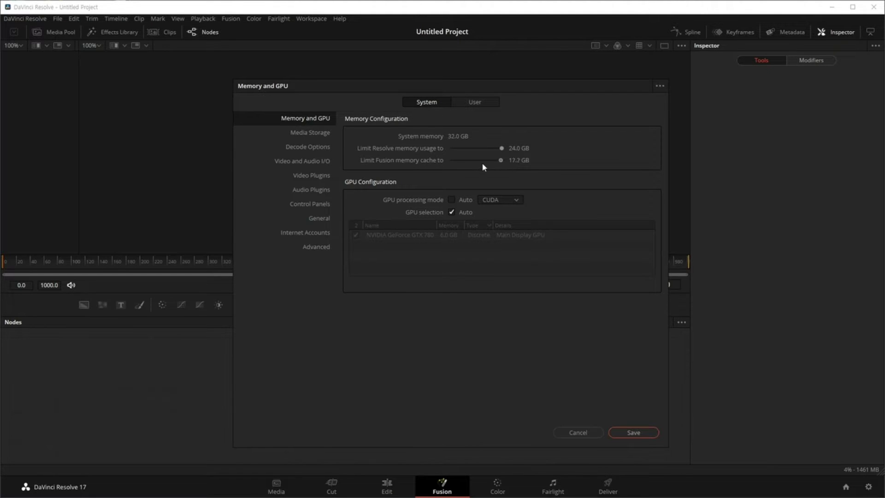
Set Resolve's memory limit to 24.0 GB and the Fusion memory cache to its 18.0 GB maximum
mouse_move(501, 148)
mouse_down()
mouse_move(465, 152)
mouse_move(536, 153)
mouse_up()
drag(501, 151, 491, 153)
mouse_move(500, 160)
mouse_down()
mouse_move(480, 162)
mouse_move(491, 162)
mouse_up()
drag(474, 148, 492, 149)
click(503, 161)
Keep CUDA processing with automatic GPU selection and save the preferences
click(517, 202)
click(498, 213)
click(451, 213)
click(452, 213)
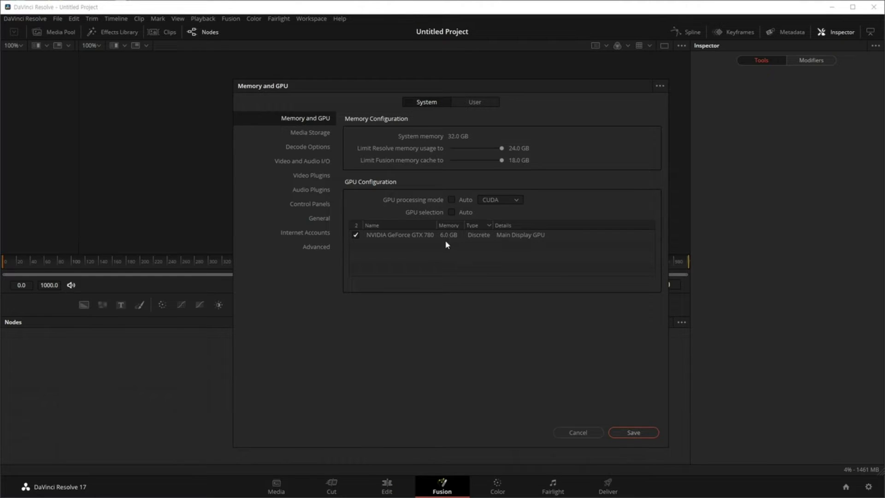
click(451, 212)
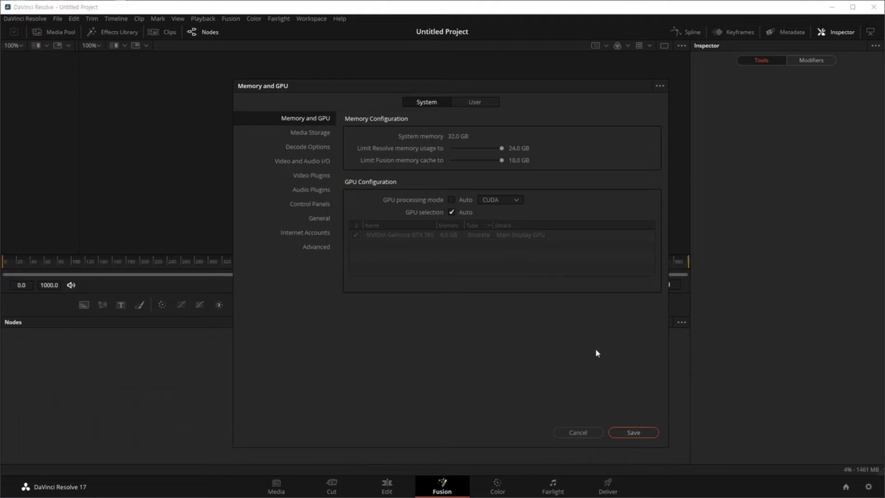
click(632, 433)
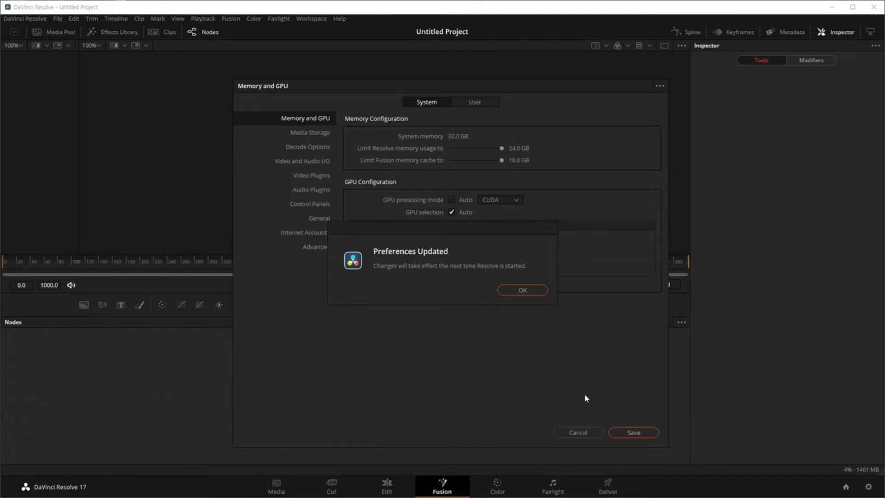
Dismiss the restart notice, switch to the Media page, and open Project Settings
click(523, 290)
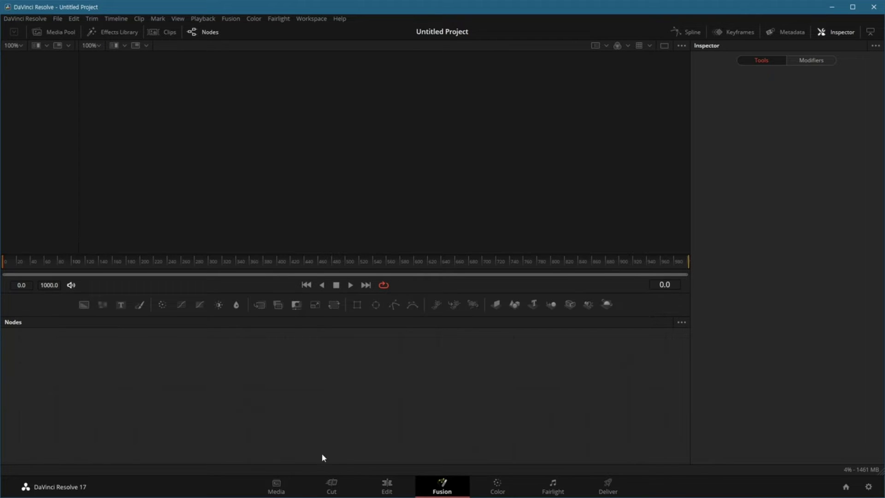
click(277, 486)
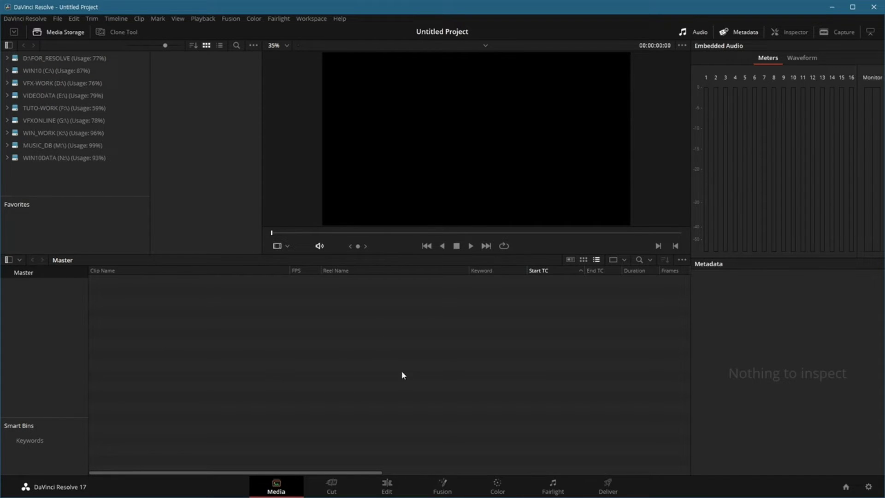
click(868, 487)
Keep the timeline resolution at 1920 x 1080 HD
drag(421, 66, 425, 59)
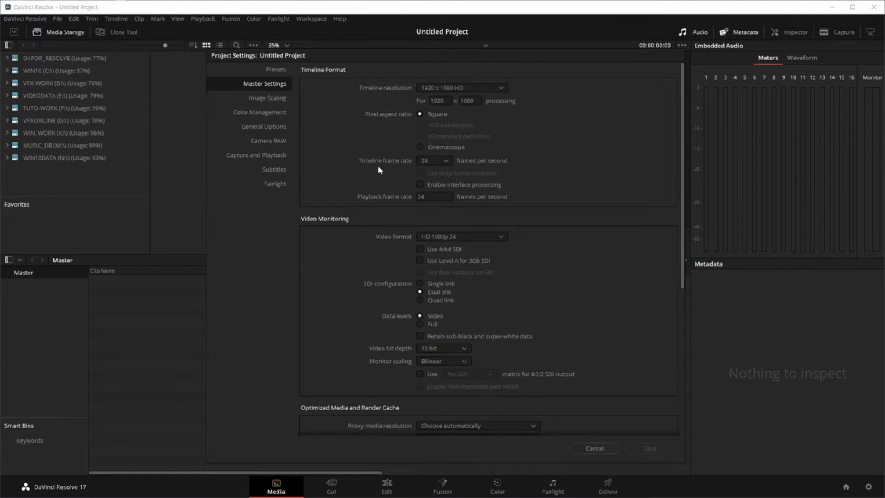
click(478, 88)
scroll(480, 128, down, 5)
click(556, 148)
click(491, 89)
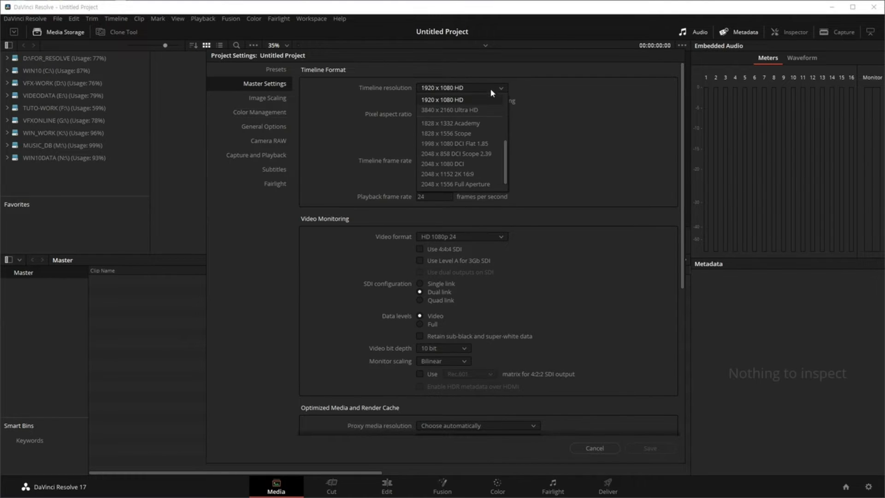
click(454, 99)
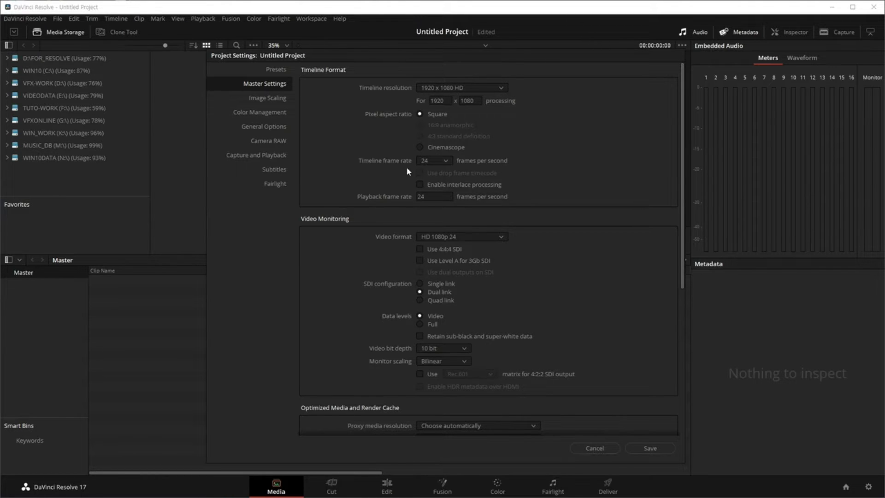
Set the timeline frame rate to 23.976 fps and save the project settings
click(446, 163)
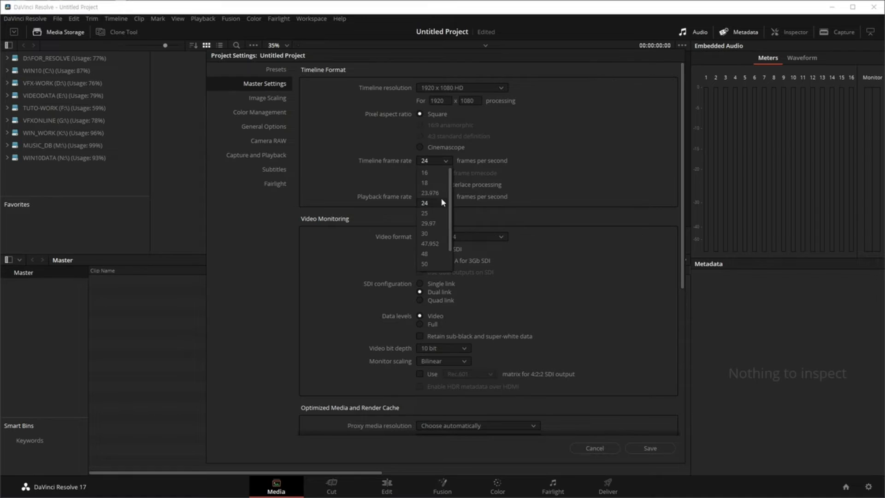
click(441, 192)
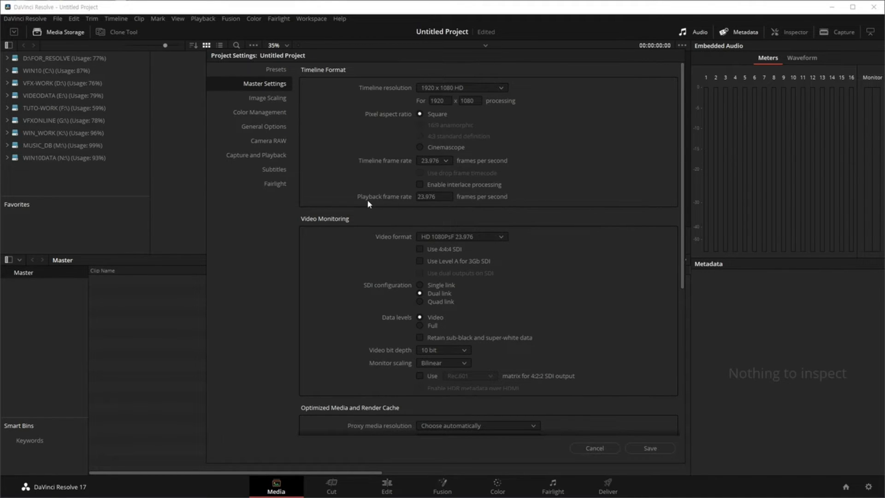
click(444, 195)
click(534, 169)
click(446, 161)
click(435, 223)
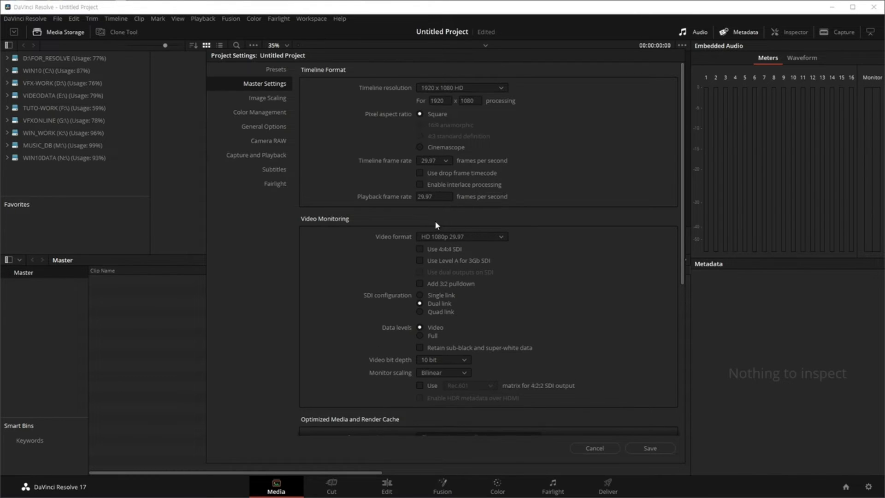
click(446, 161)
click(439, 198)
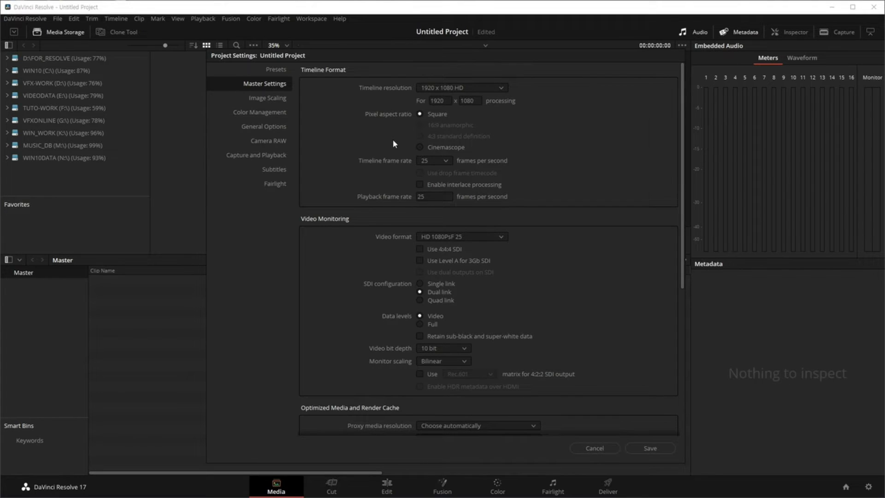
click(446, 161)
click(434, 193)
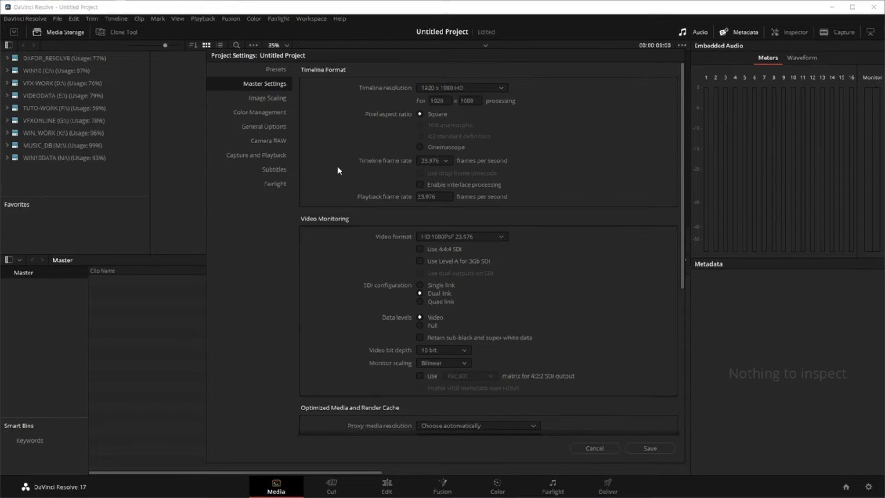
click(634, 448)
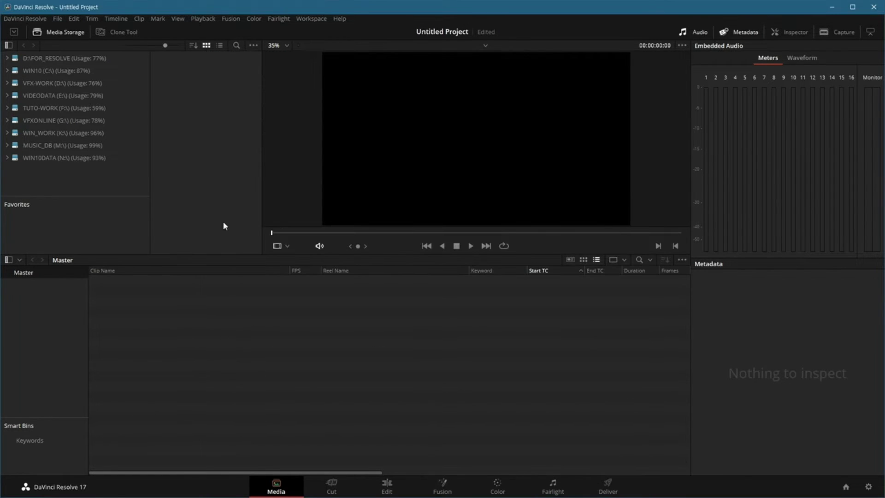
Browse F:\ > RESOLVE_FUSION_WORK > PART1 > 001_Media_In_and_Out and preview production ID 4503837.mp4
click(70, 109)
scroll(206, 181, down, 2)
click(7, 108)
scroll(39, 146, down, 2)
scroll(67, 146, down, 2)
scroll(83, 150, down, 2)
scroll(83, 157, down, 1)
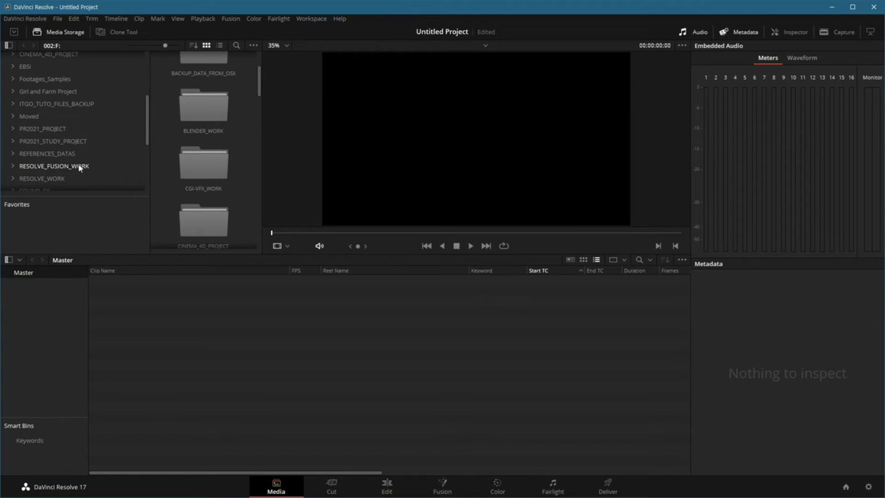
click(78, 166)
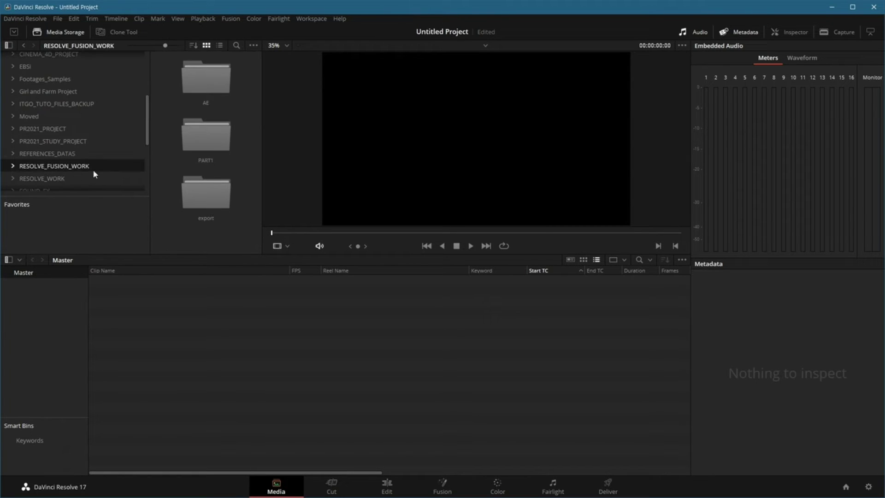
double_click(218, 152)
double_click(210, 90)
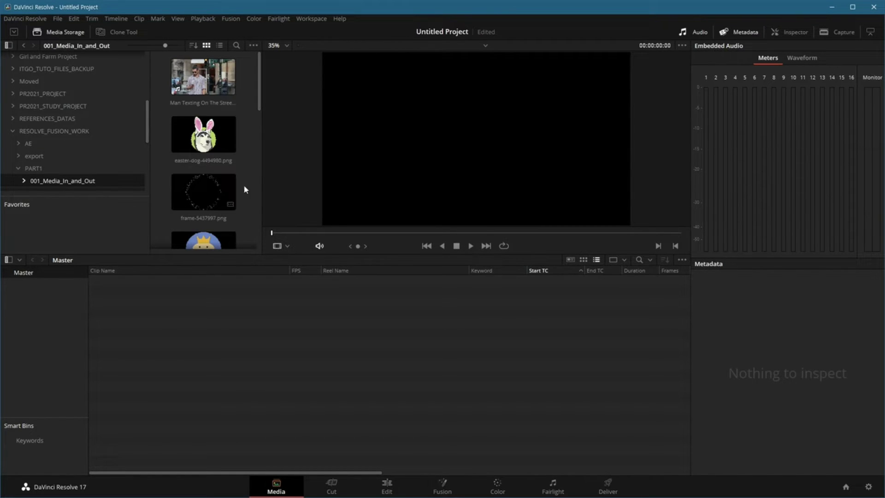
drag(259, 109, 261, 220)
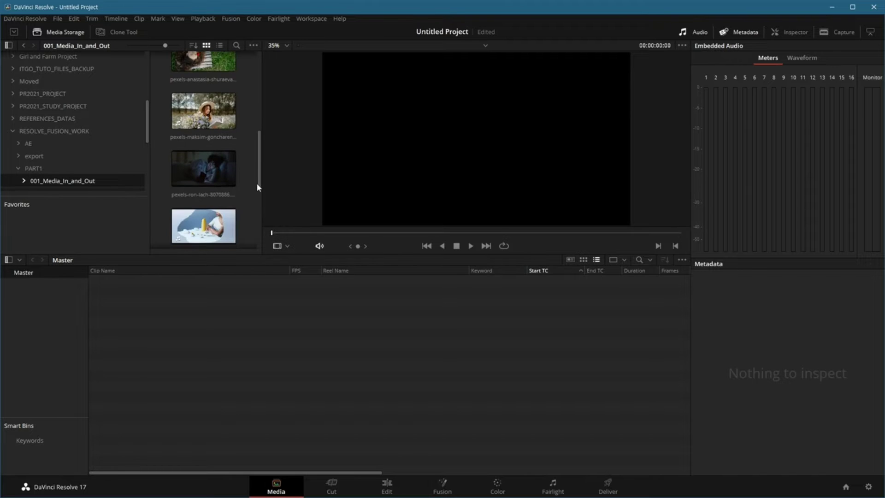
click(217, 186)
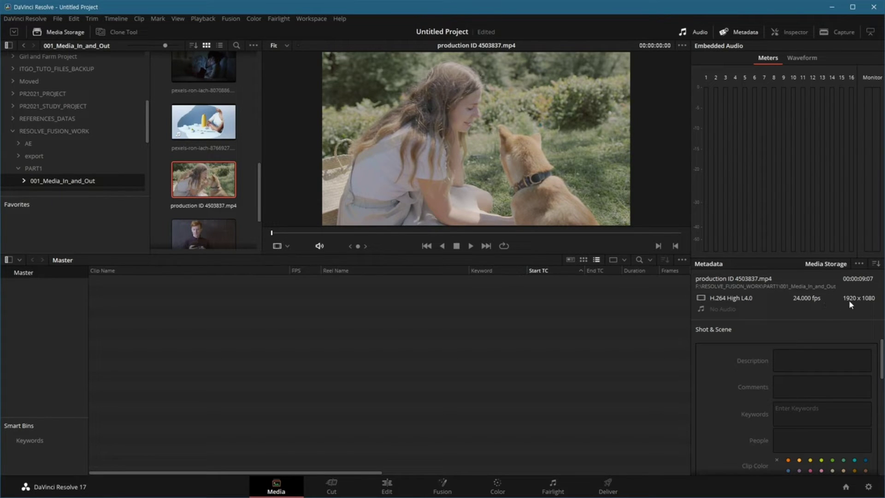
Change the timeline frame rate in Project Settings from 24 to 23.976 fps and save
click(869, 487)
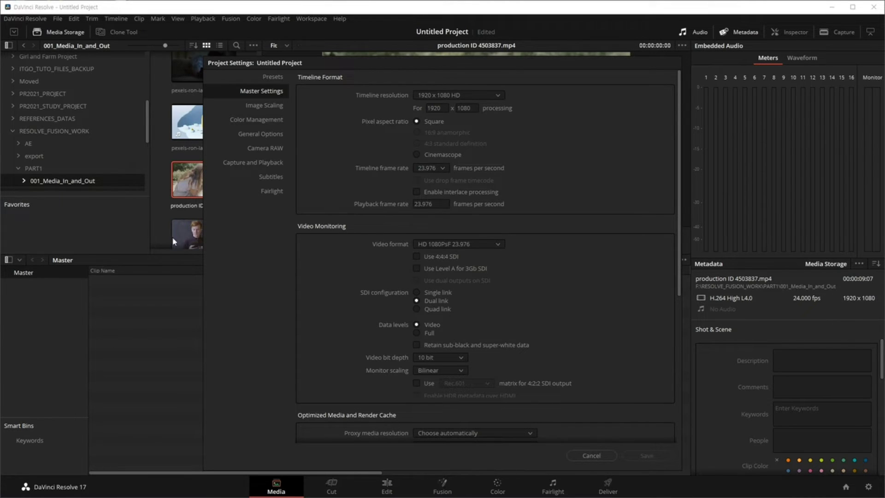
drag(357, 57, 402, 63)
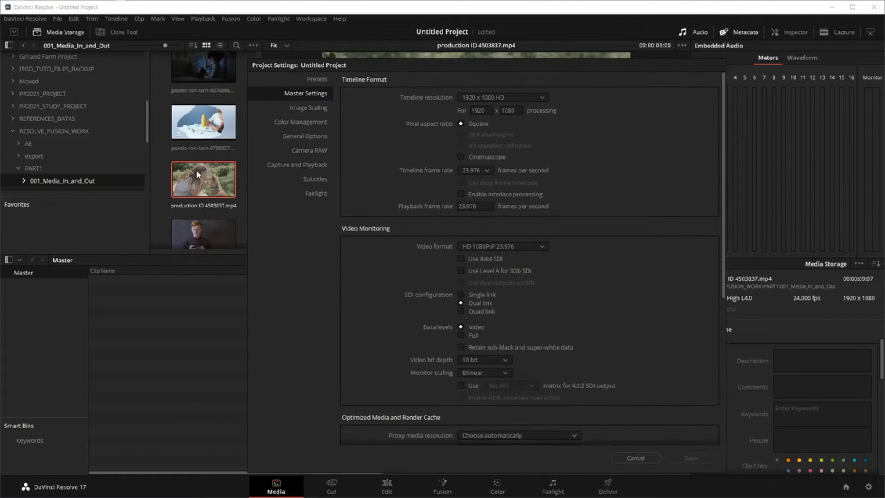
click(488, 170)
click(470, 212)
click(487, 171)
click(470, 203)
click(707, 460)
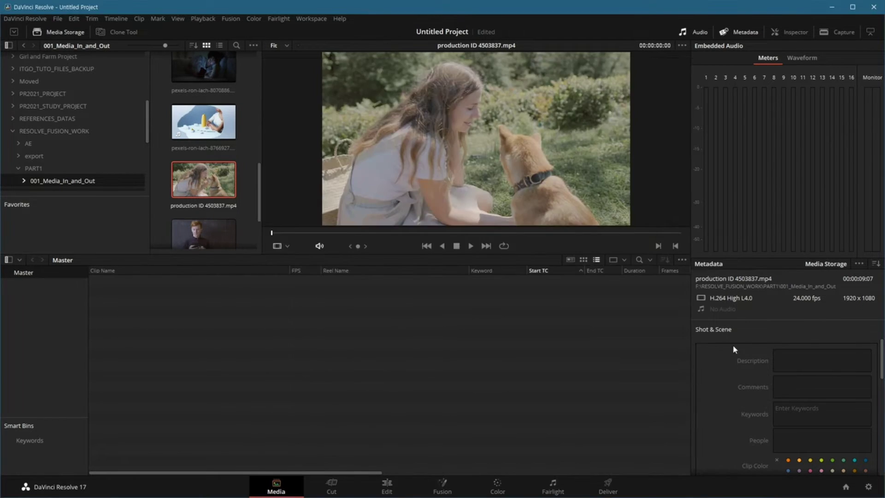
Import production ID 4503837.mp4 into the Master pool, keeping the project's frame rate unchanged
drag(203, 185, 219, 324)
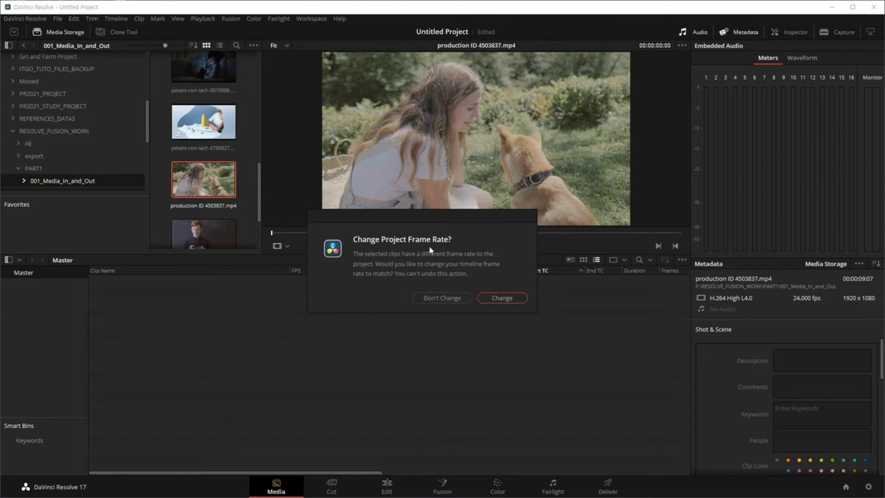
drag(450, 232, 466, 213)
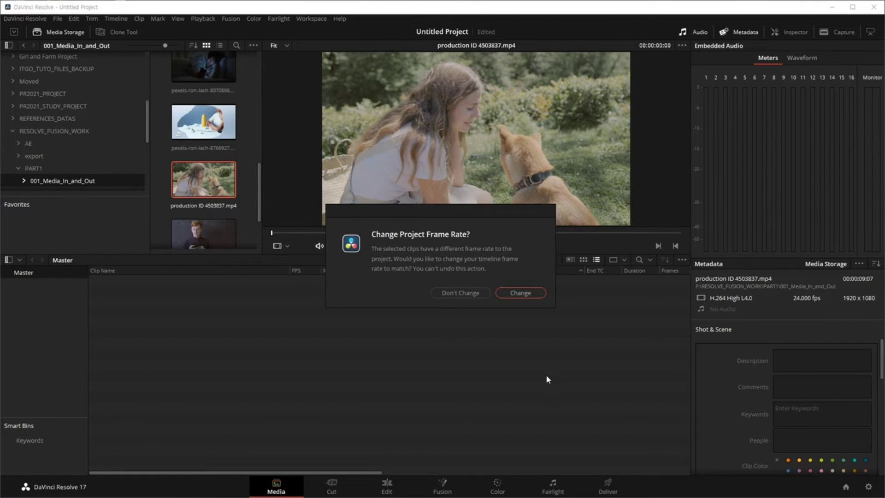
click(450, 294)
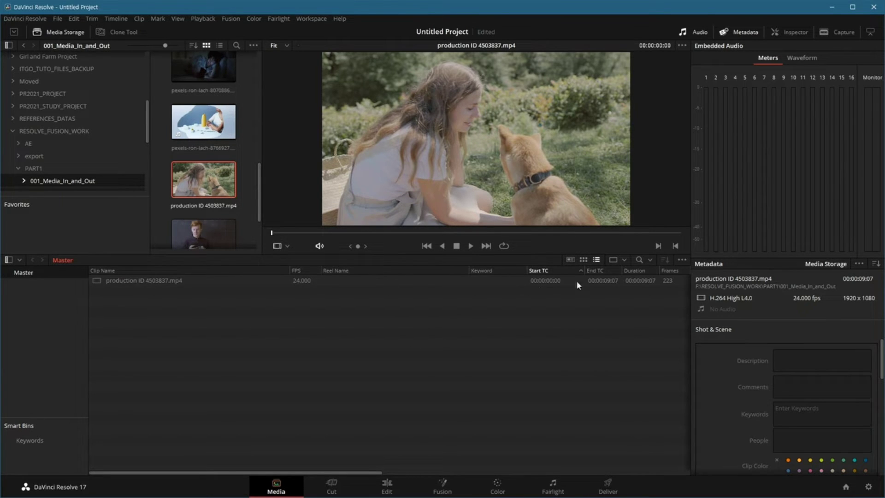
Select the imported clip to show its 24.000 fps, 223-frame details
click(190, 279)
click(164, 281)
click(143, 306)
click(96, 282)
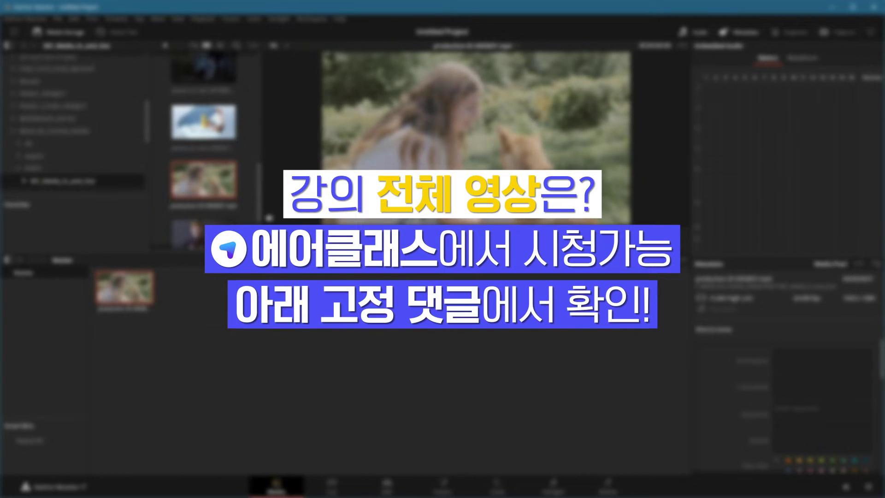
click(190, 297)
click(192, 282)
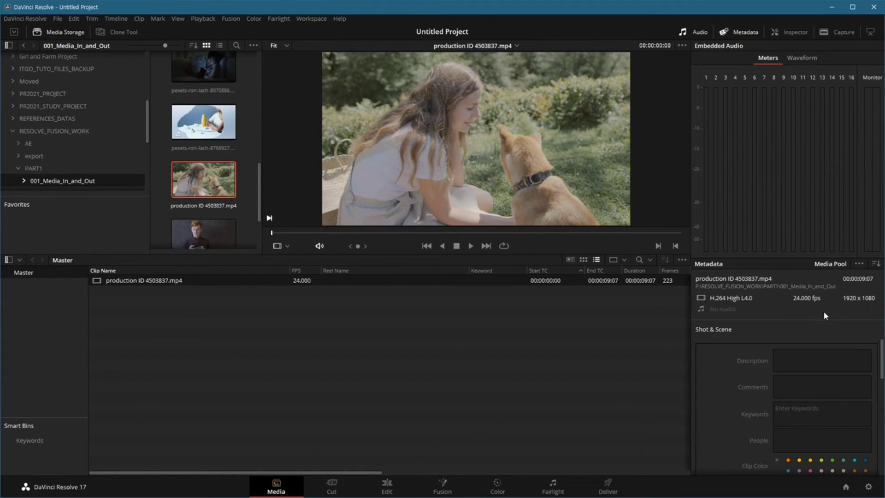
Check Project Settings without changes, then select the dog clip to view its metadata
click(869, 487)
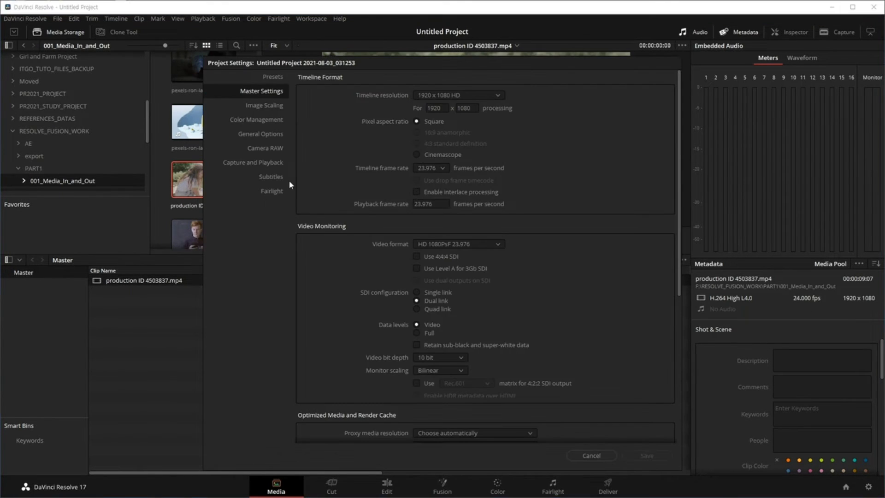
click(591, 455)
click(268, 347)
click(174, 280)
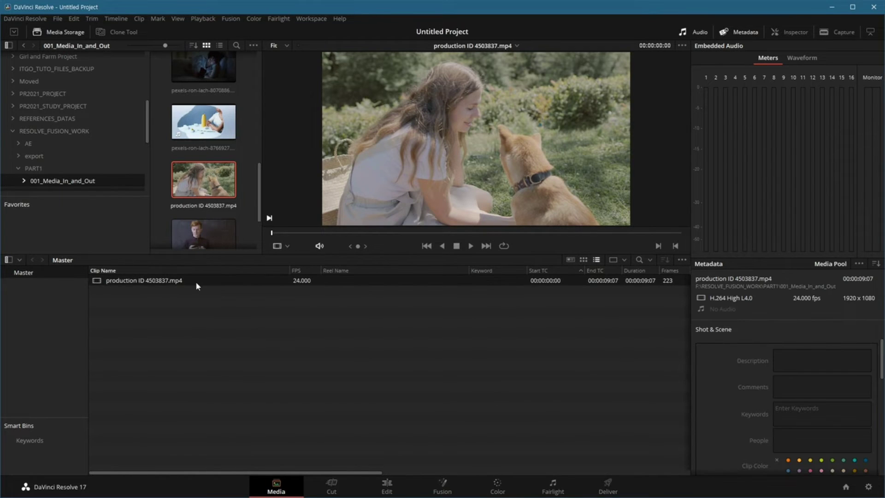
Set the dog clip's video frame rate to 23.976 in Clip Attributes and verify it against Project Settings
right_click(235, 279)
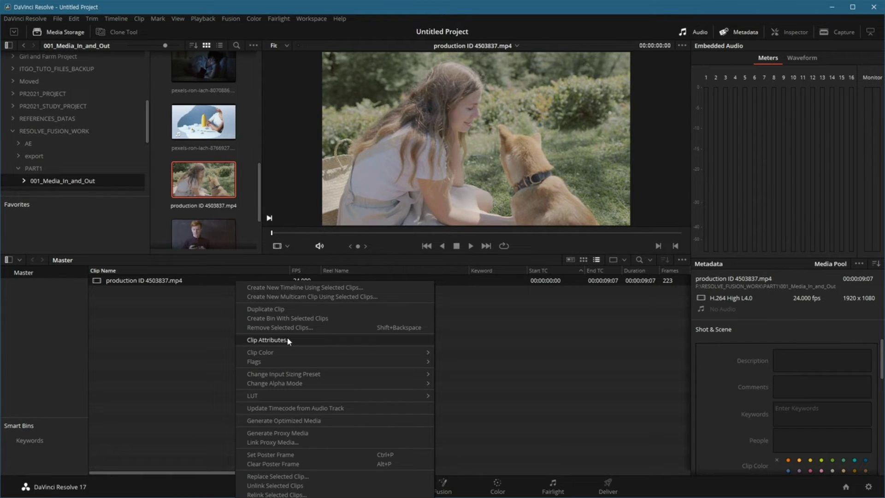
click(317, 342)
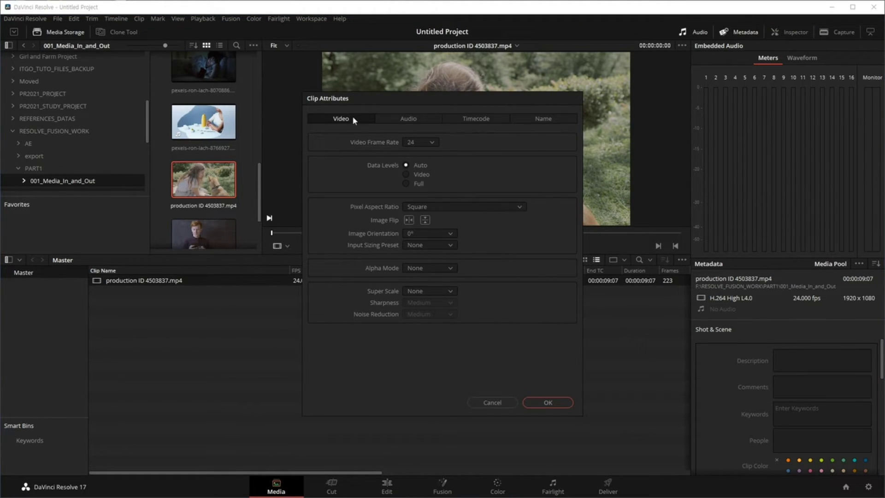
click(426, 143)
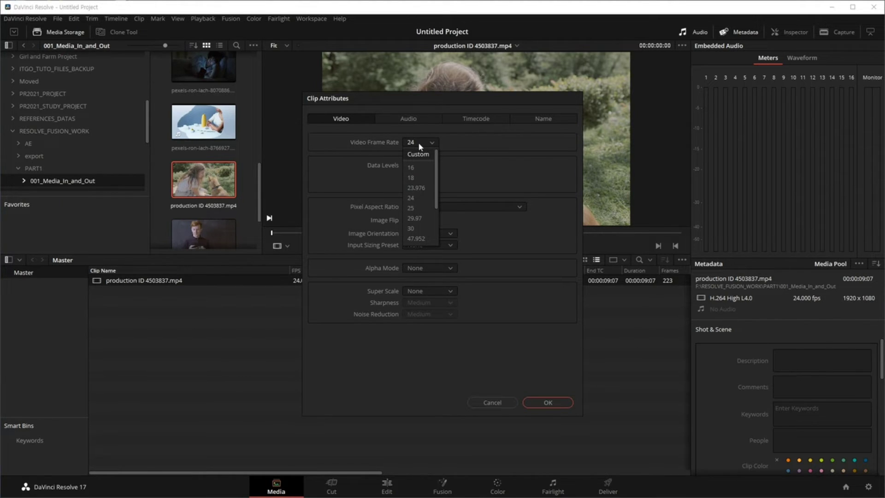
click(420, 189)
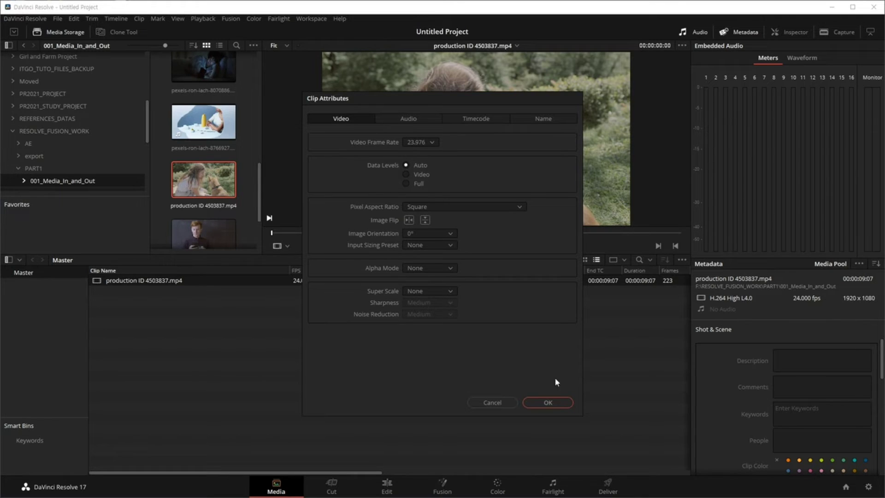
click(548, 402)
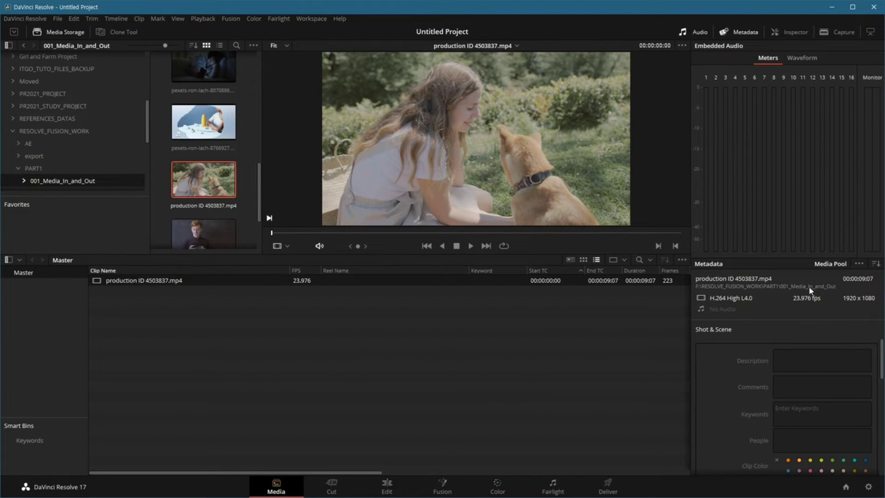
click(869, 487)
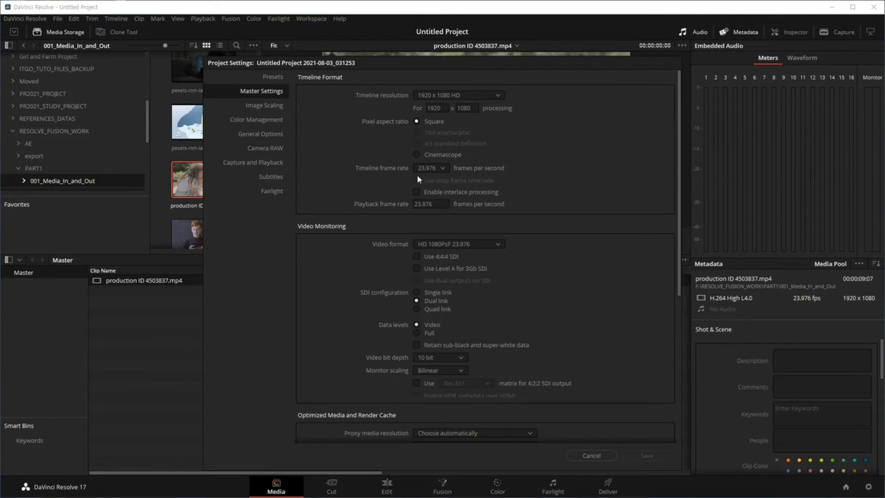
click(592, 456)
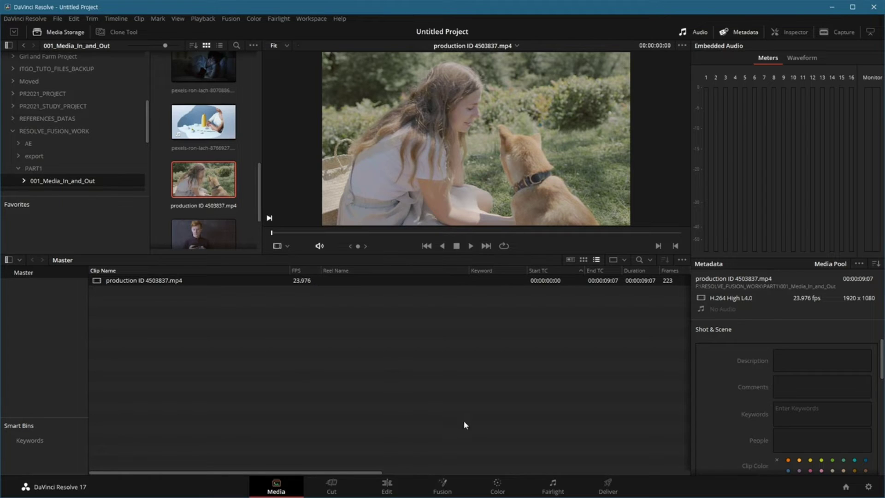
On the Fusion page, drag the dog clip from the Media Pool into the node graph
click(445, 486)
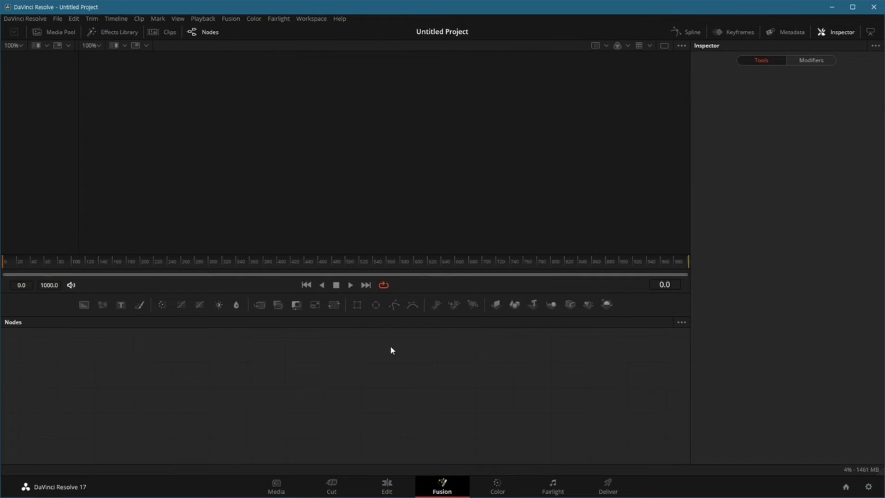
click(53, 33)
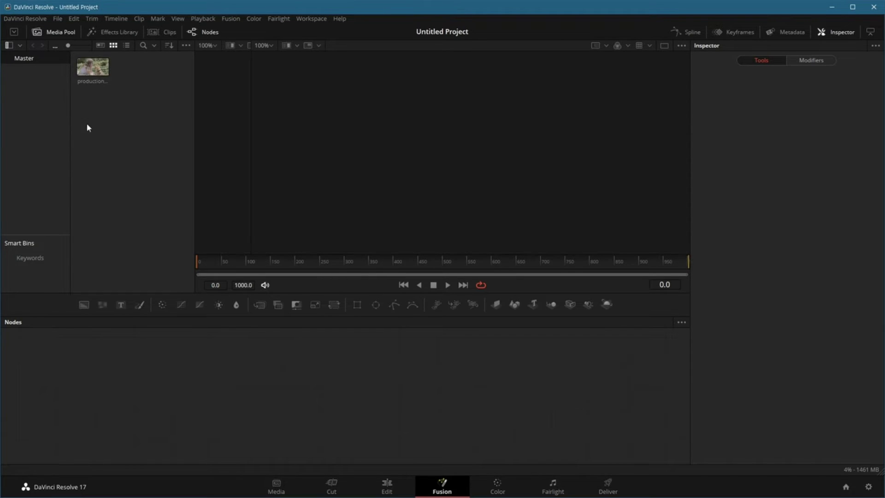
drag(68, 46, 79, 46)
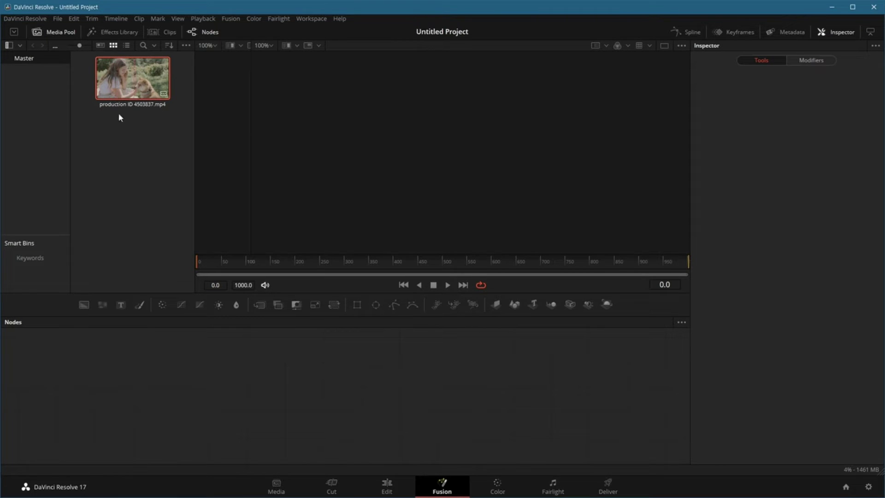
click(156, 122)
click(130, 87)
drag(131, 87, 161, 372)
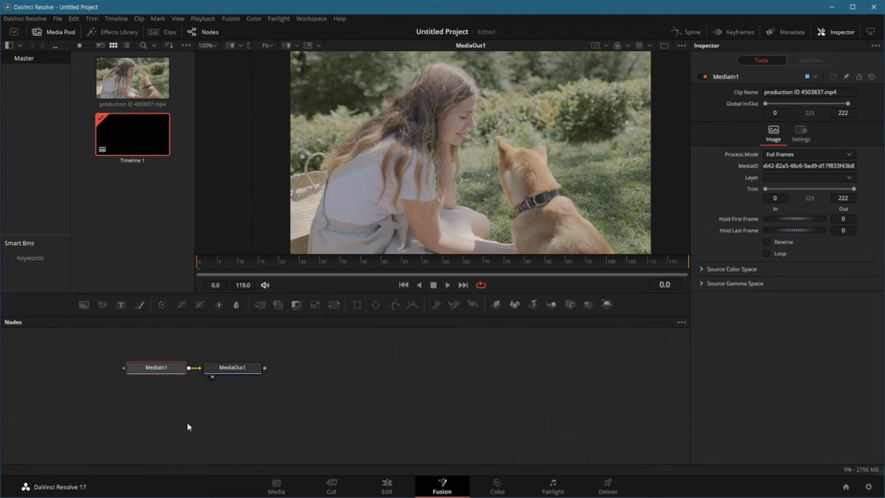
Spread MediaIn1 and MediaOut1 apart, with MediaOut1 far to the right
drag(156, 367, 141, 376)
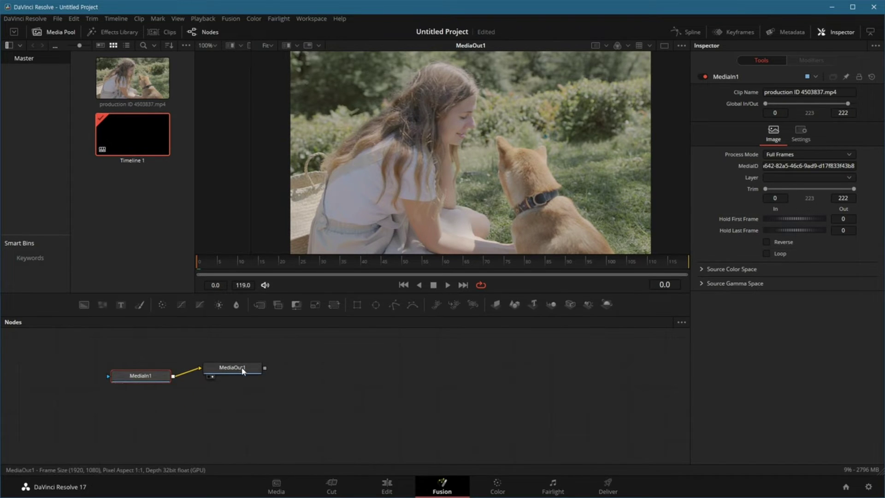
drag(243, 371, 530, 379)
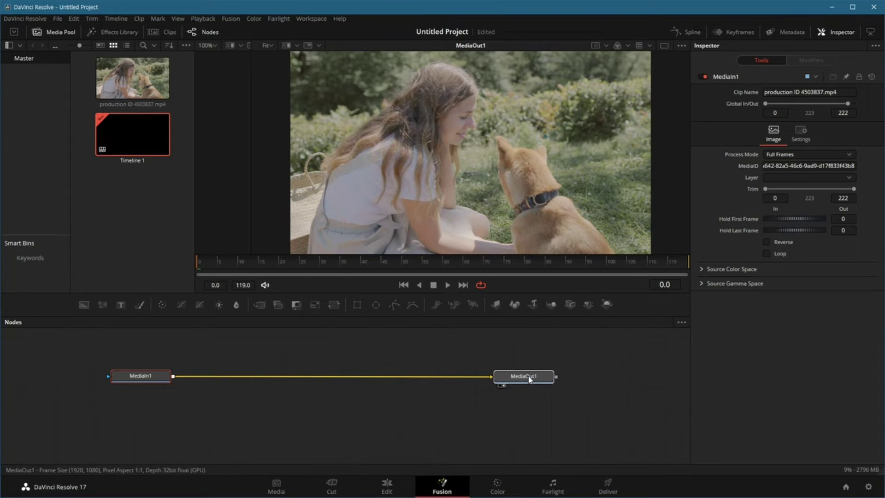
drag(154, 383, 208, 385)
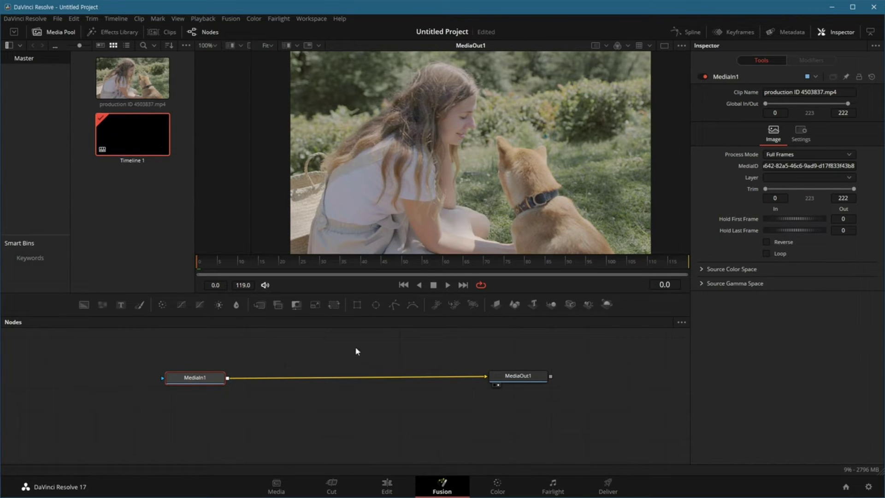
click(388, 488)
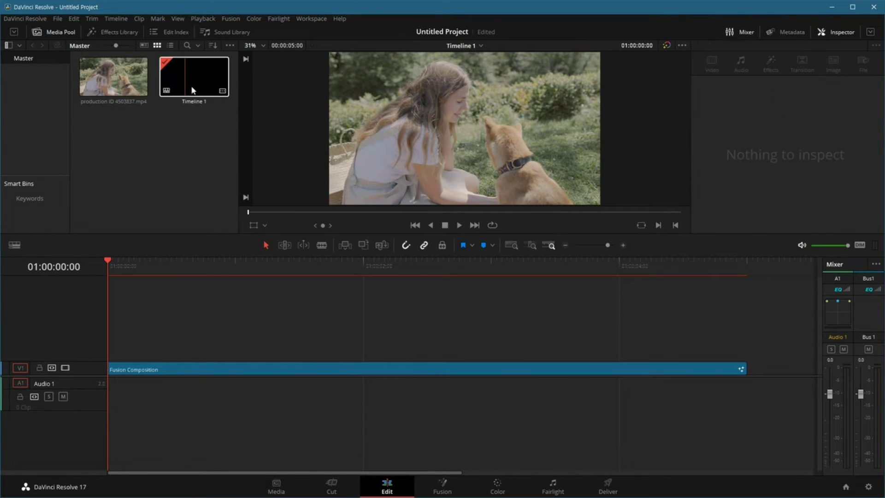
Open Timeline 1, enlarge the Video 1 track, and scrub the Fusion Composition to its 01:00:05:00 end
click(192, 76)
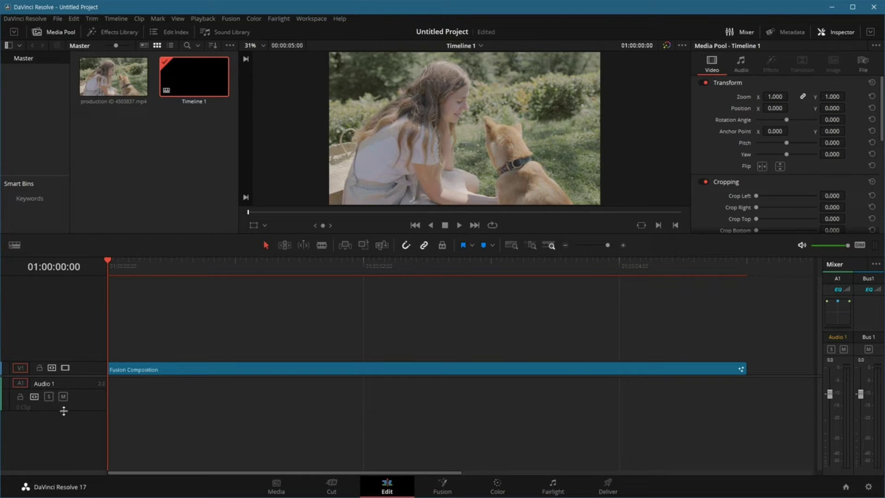
click(149, 372)
mouse_move(99, 363)
mouse_down()
mouse_move(99, 320)
mouse_move(97, 367)
mouse_up()
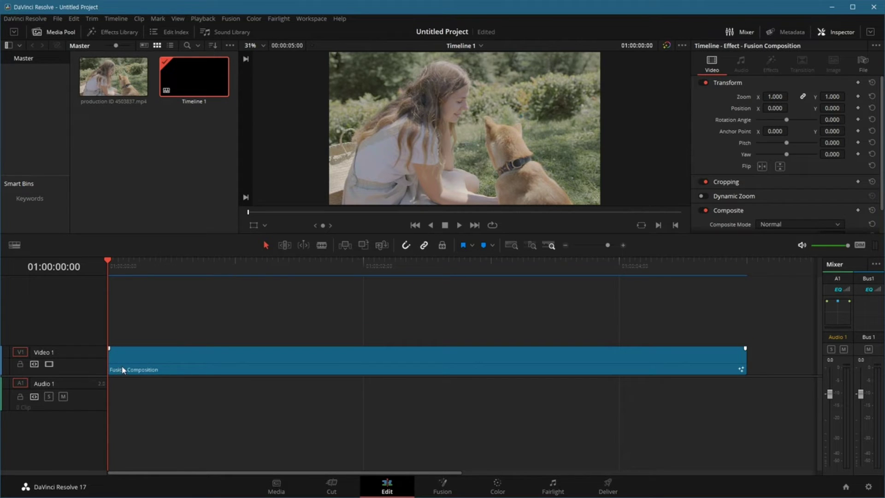
click(442, 485)
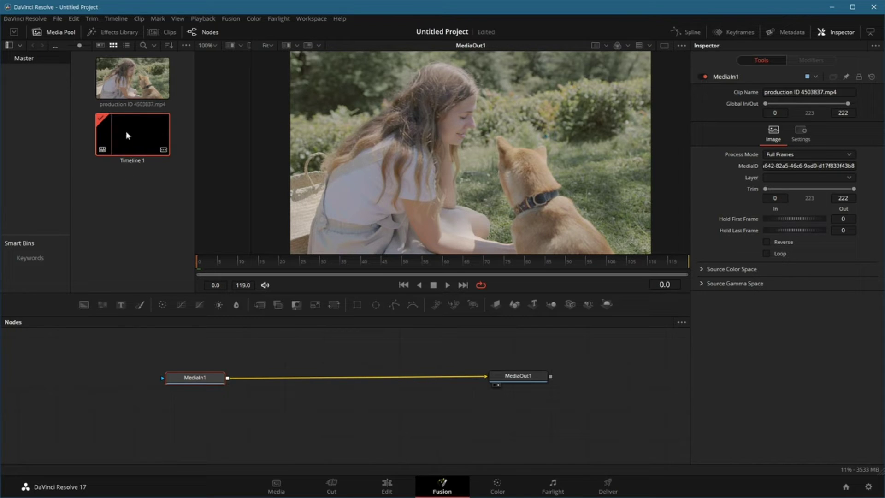
click(387, 486)
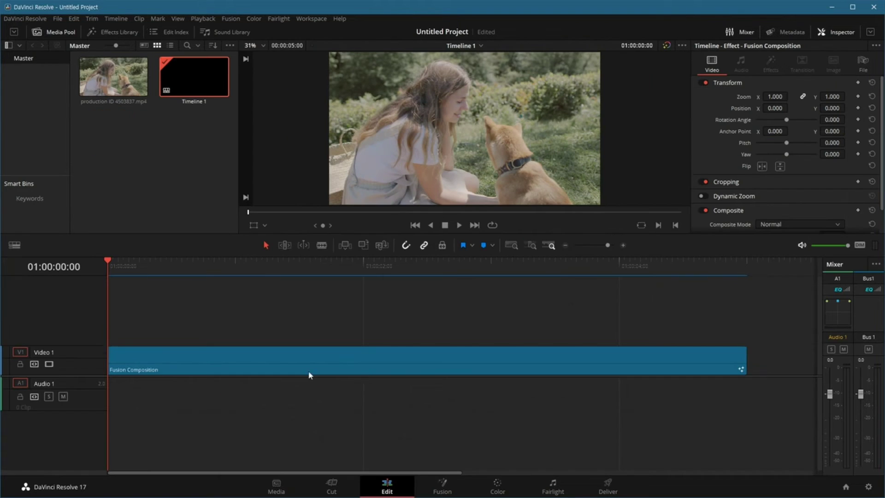
click(172, 351)
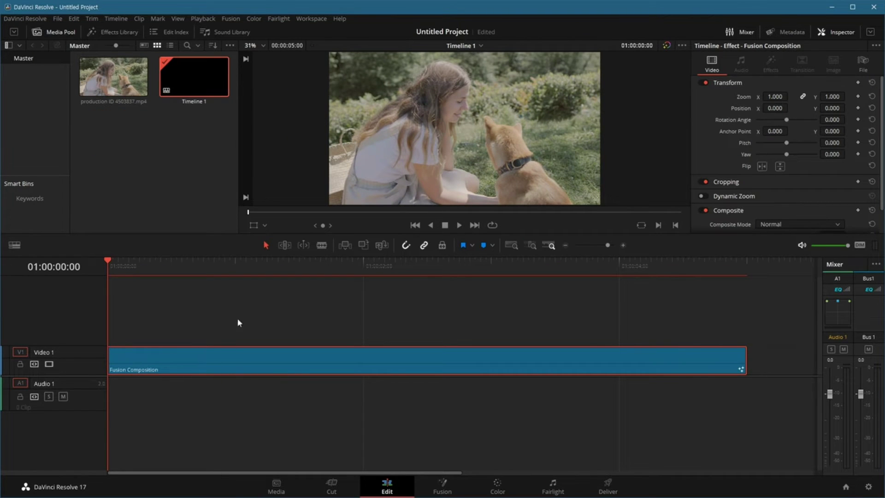
drag(555, 269, 748, 267)
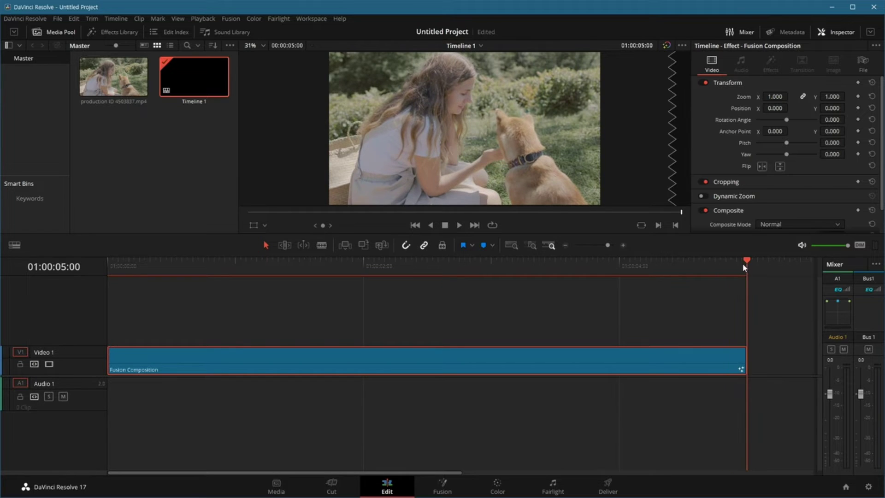
Nudge MediaIn1 left in Fusion and inspect the MediaOut1 and MediaIn1 settings, then return to Media
click(442, 485)
click(132, 78)
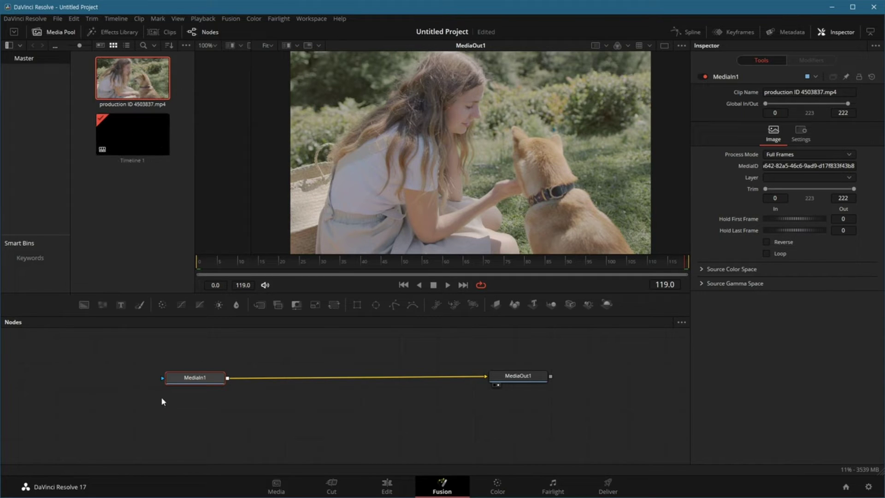
drag(195, 379, 186, 376)
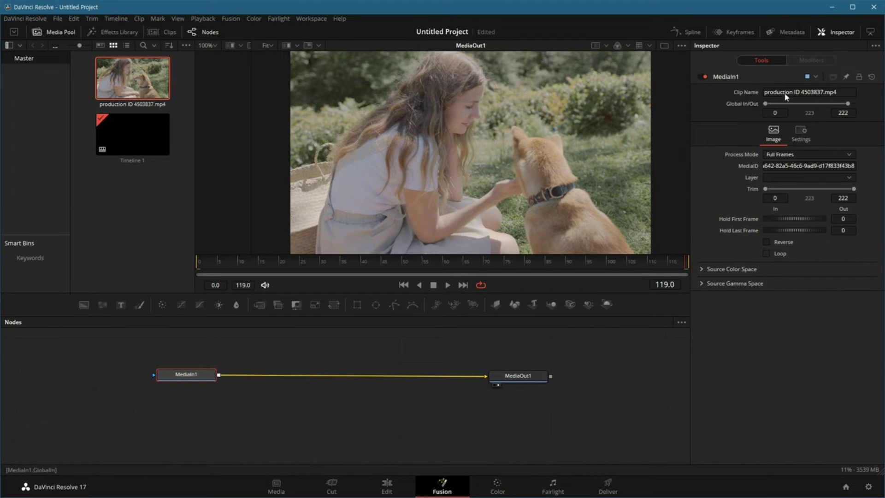
click(515, 379)
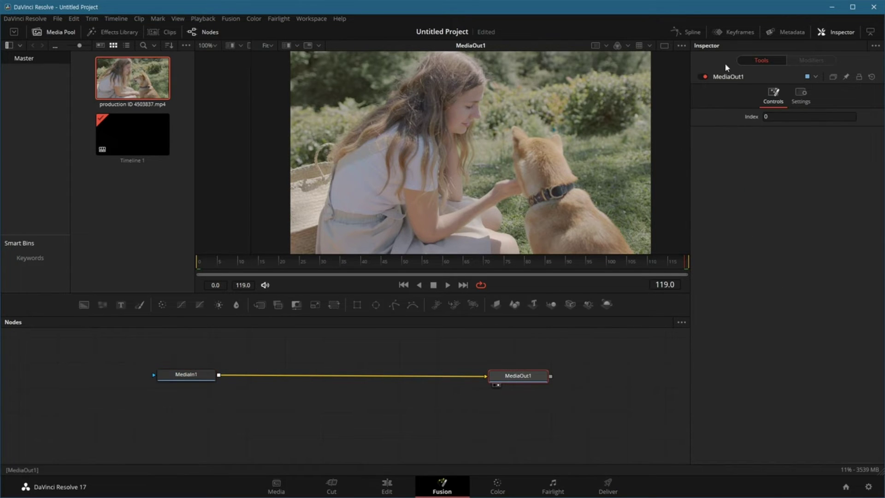
click(184, 374)
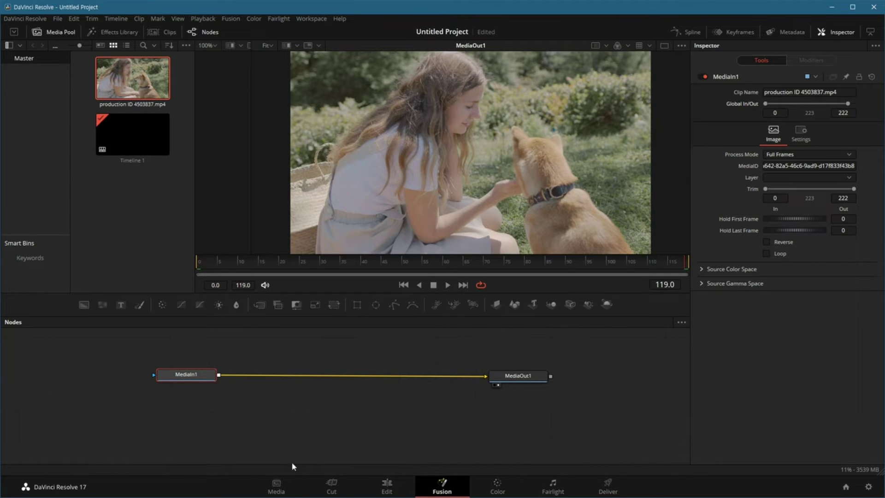
click(282, 488)
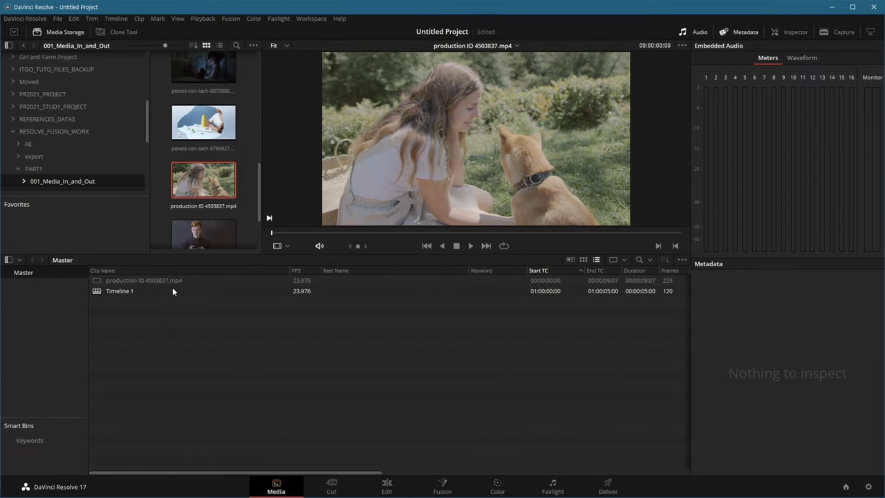
Select the dog clip, narrow the Reel Name column, and bring the clip into Fusion
click(177, 281)
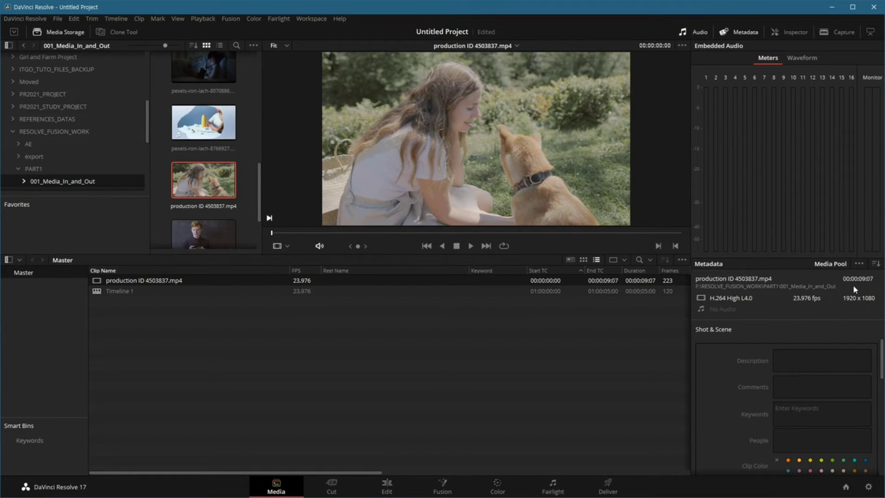
drag(470, 272, 380, 272)
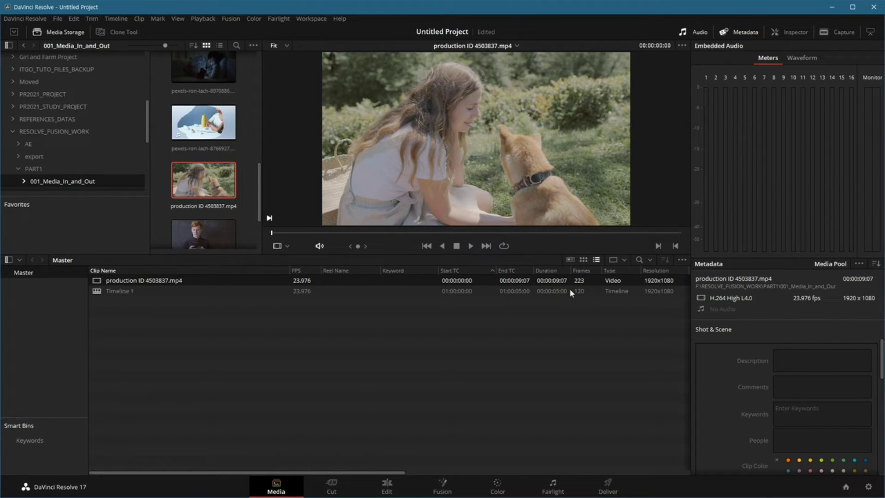
click(443, 486)
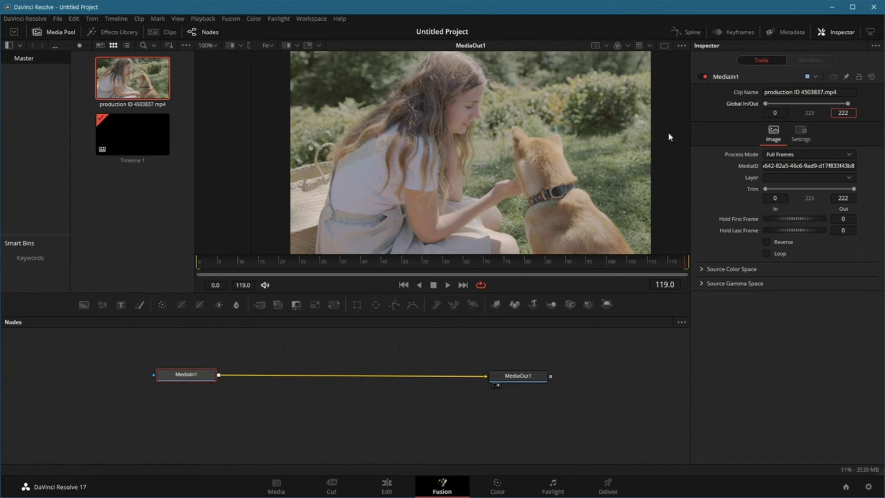
Play the clip from frame 20, then rename Timeline 1 to 'Fusion Basic Test v01'
click(279, 262)
key(space)
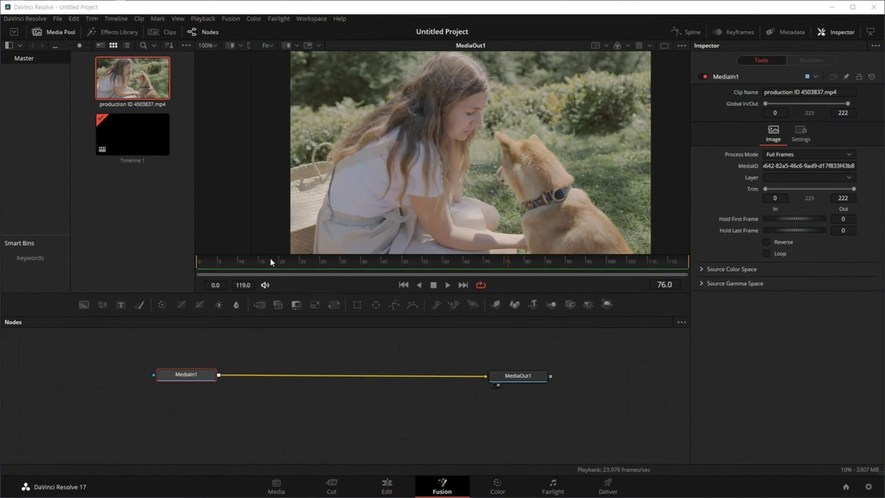
click(138, 162)
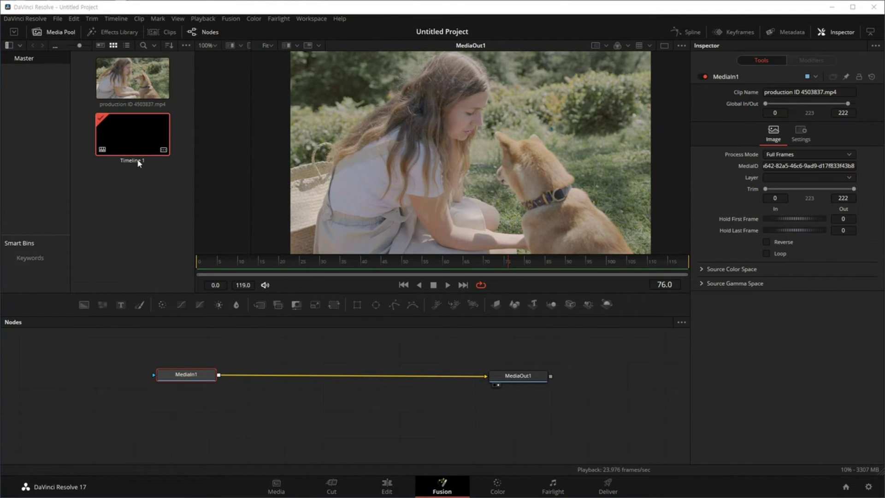
click(135, 161)
text(Fusion)
text( Basic Test v01)
key(Return)
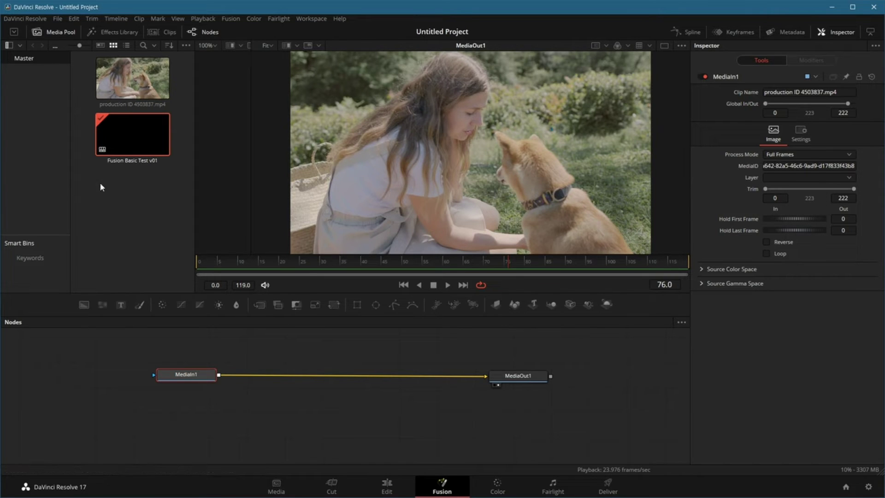
Save the project as 'Fusion Basic Study v01' and nudge MediaIn1 slightly right
click(57, 19)
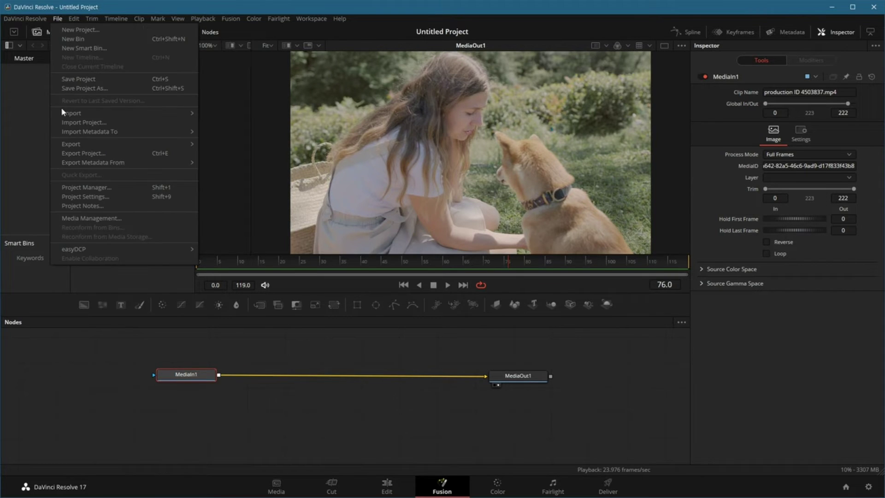
click(79, 78)
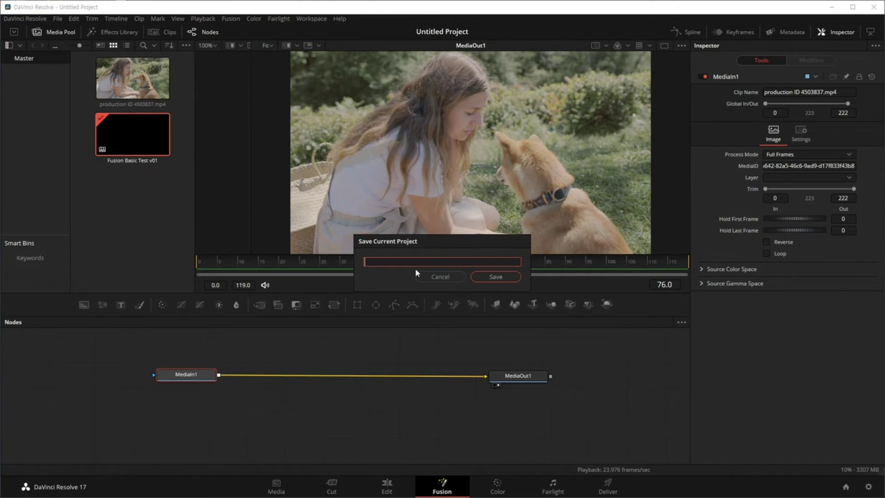
text(Fusion Basic Study v01)
click(483, 276)
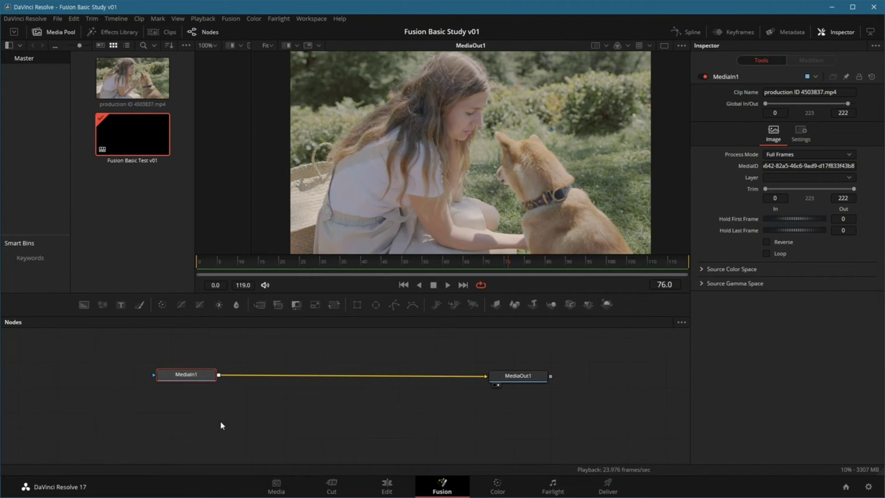
click(243, 418)
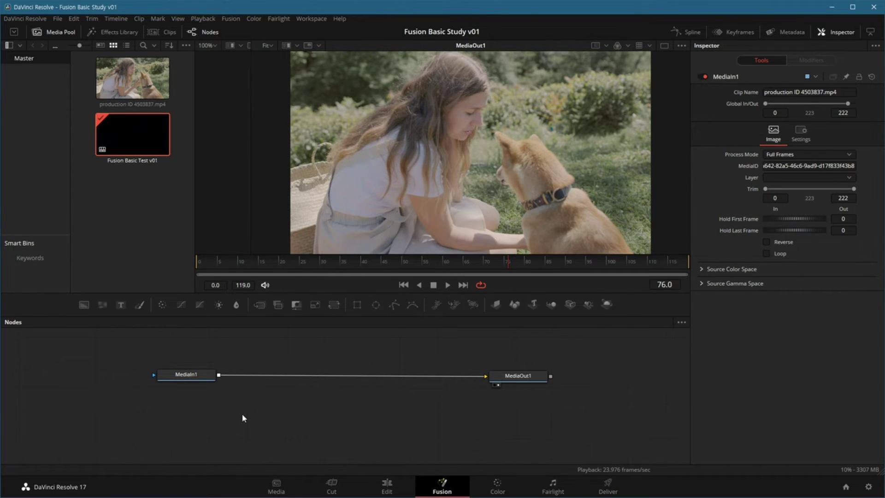
drag(198, 377, 201, 378)
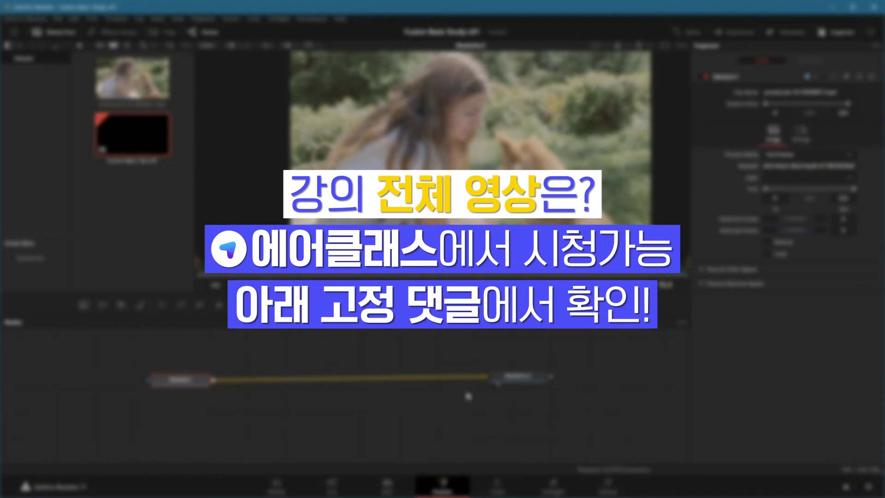
Shift the MediaOut1 node further right, keeping its link from MediaIn1
click(527, 383)
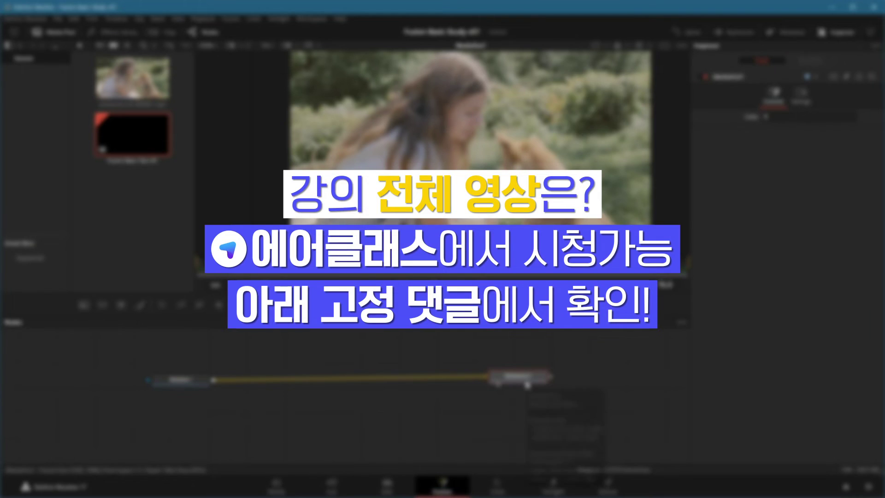
mouse_move(532, 378)
mouse_down()
mouse_move(565, 428)
mouse_move(563, 367)
mouse_up()
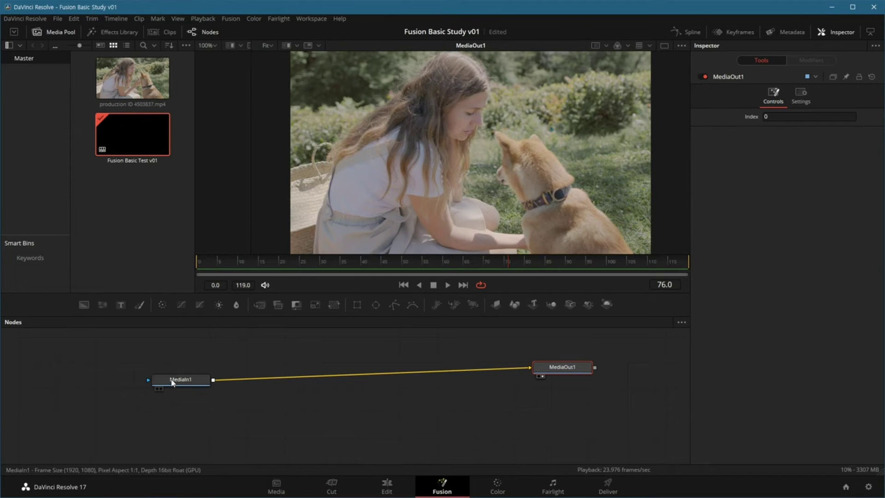
Level MediaIn1 and MediaOut1 so the link is straight, then break the link between them
drag(171, 382, 158, 379)
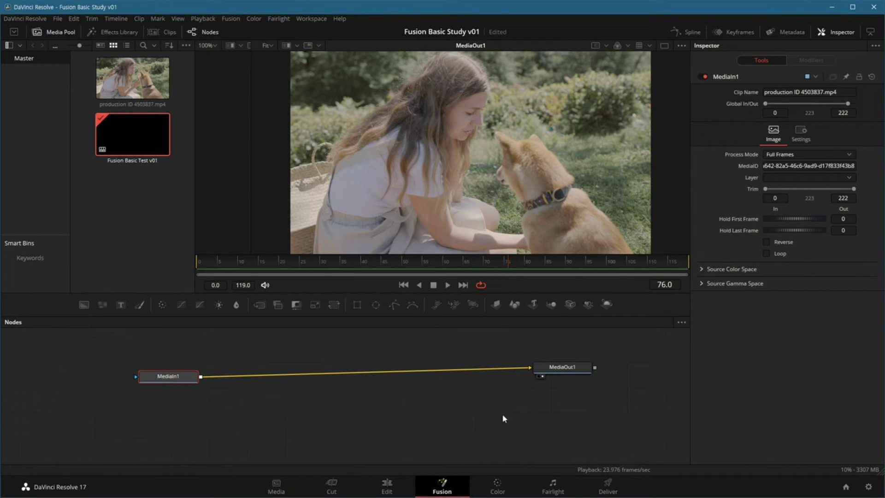
click(577, 373)
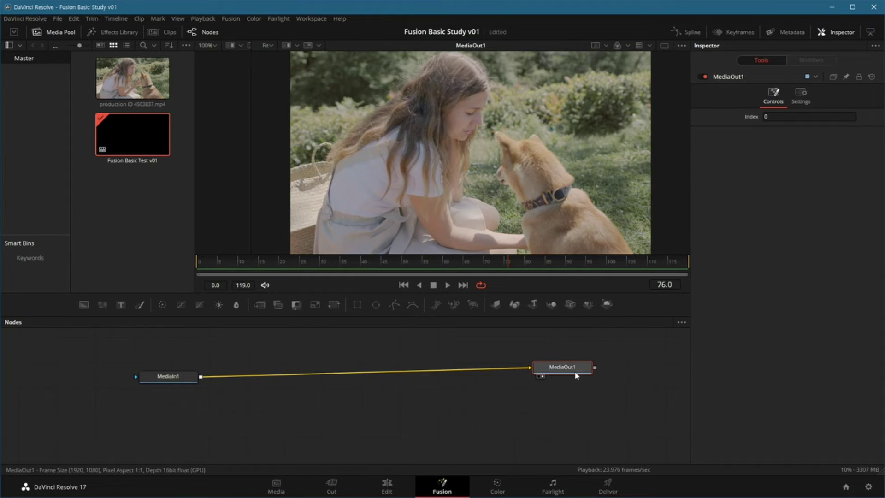
drag(577, 376, 588, 385)
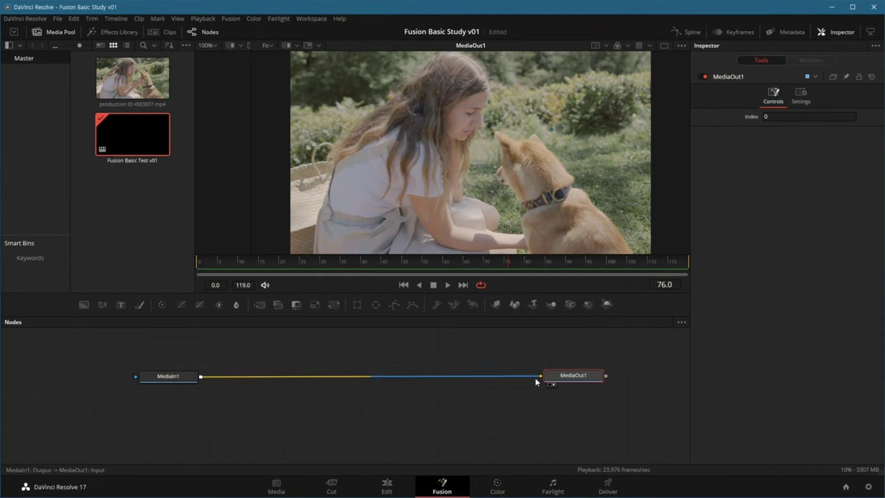
drag(533, 378, 186, 394)
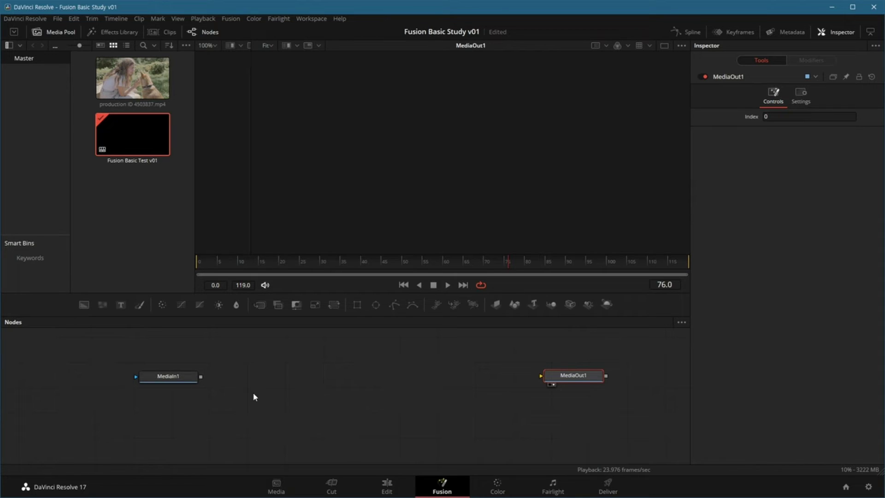
Reposition MediaIn1 to the left and pull a loose link from its output
mouse_move(174, 381)
mouse_down()
mouse_move(160, 389)
mouse_move(194, 388)
mouse_up()
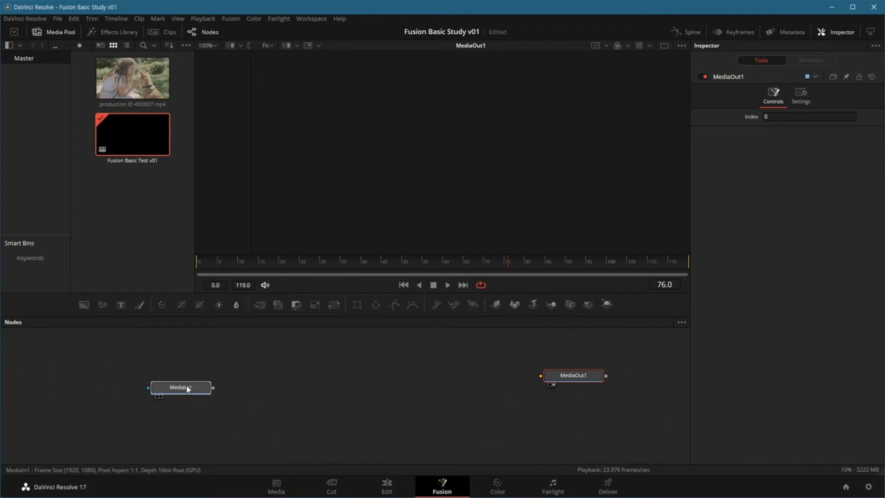
click(203, 386)
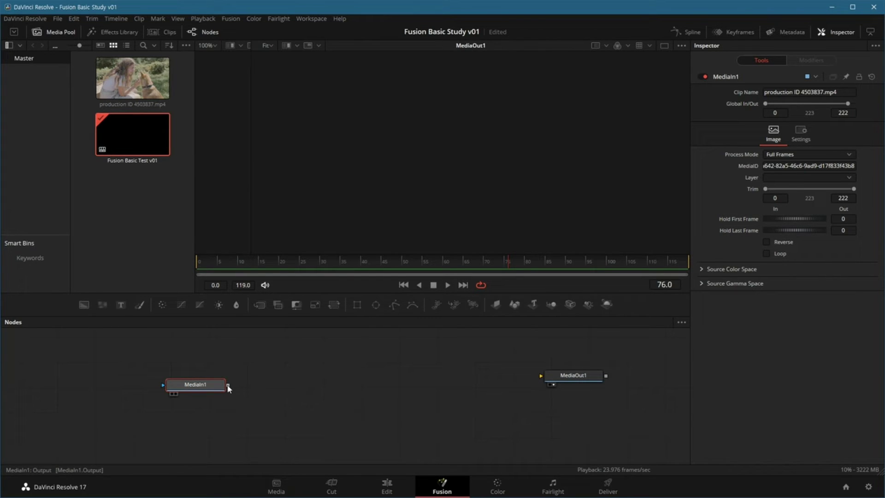
drag(214, 388, 185, 387)
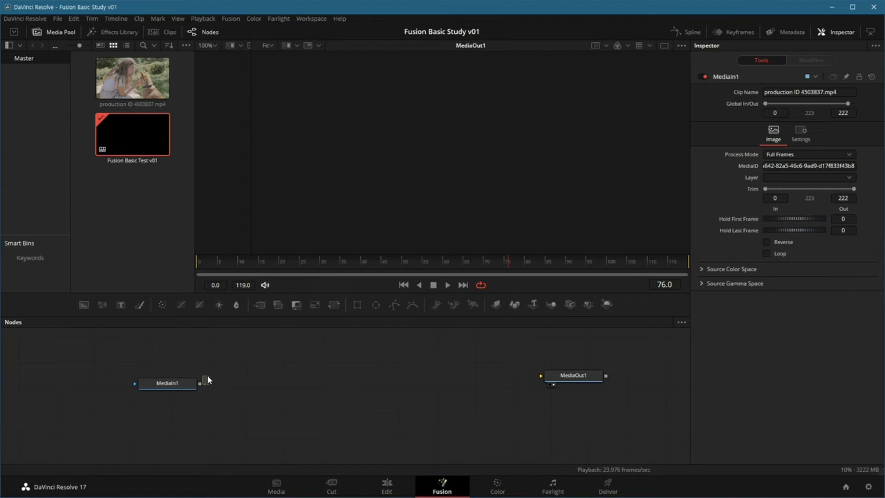
drag(201, 384, 220, 423)
drag(220, 424, 231, 418)
drag(175, 388, 175, 395)
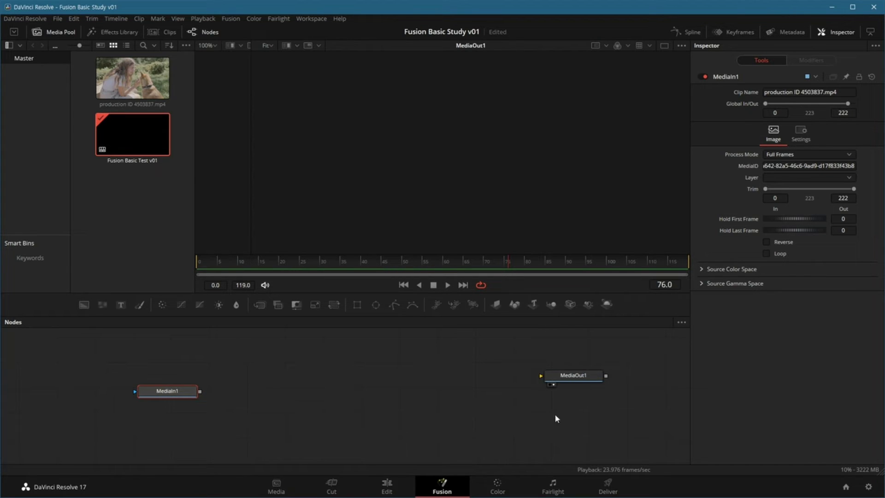
Move MediaOut1, clear its loose input link, and wire MediaIn1's output into MediaOut1
click(574, 378)
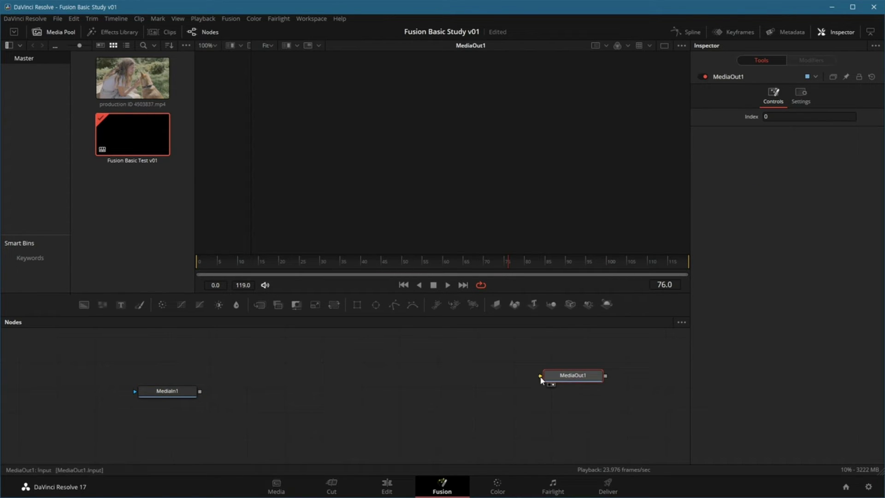
drag(558, 383, 547, 386)
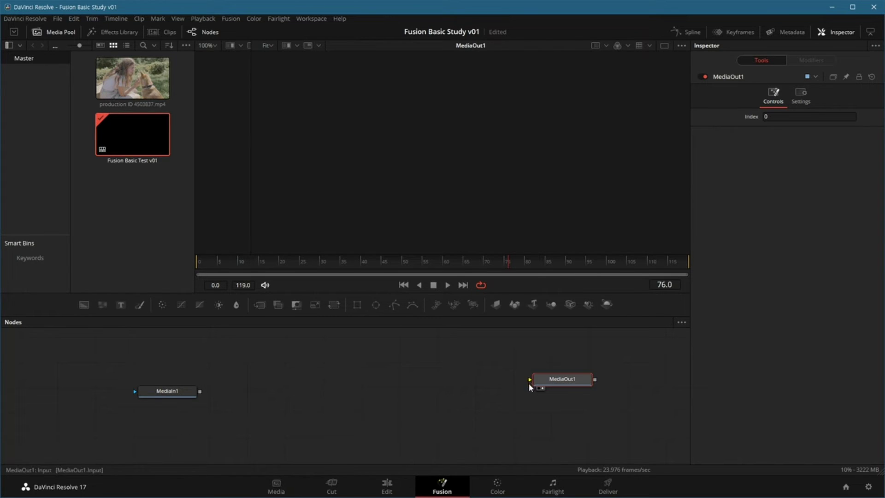
drag(530, 380, 457, 372)
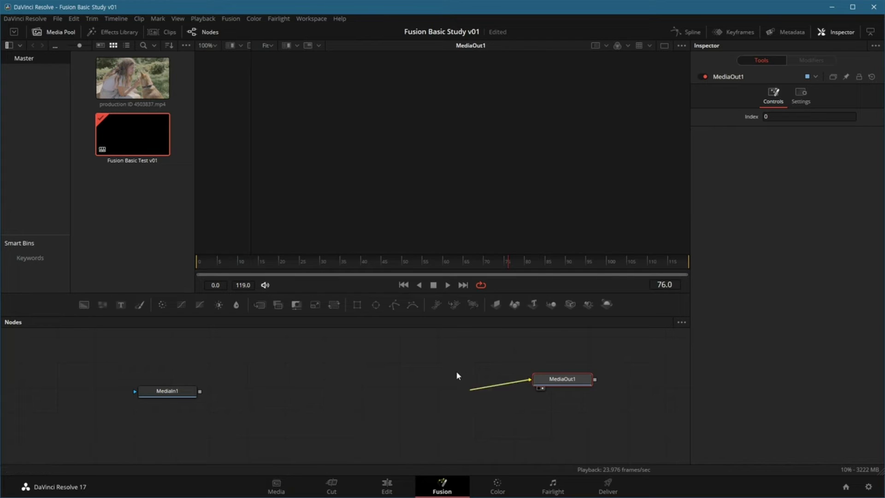
drag(456, 370, 363, 413)
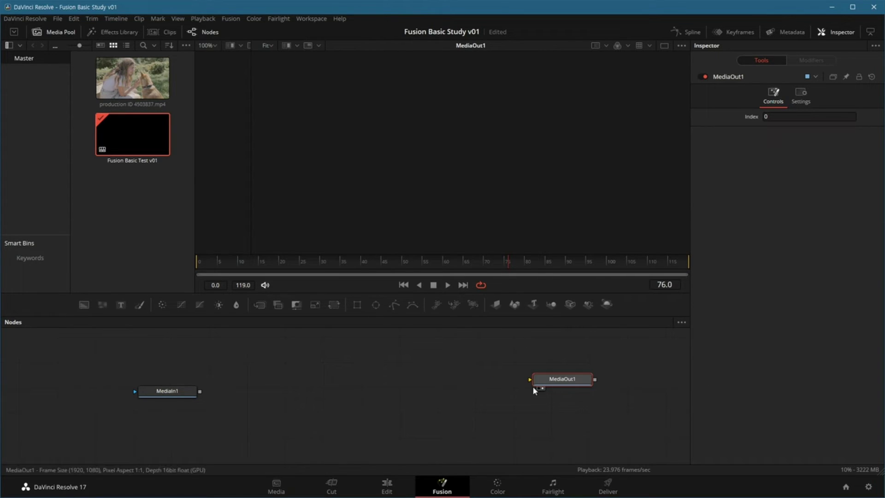
drag(530, 379, 391, 436)
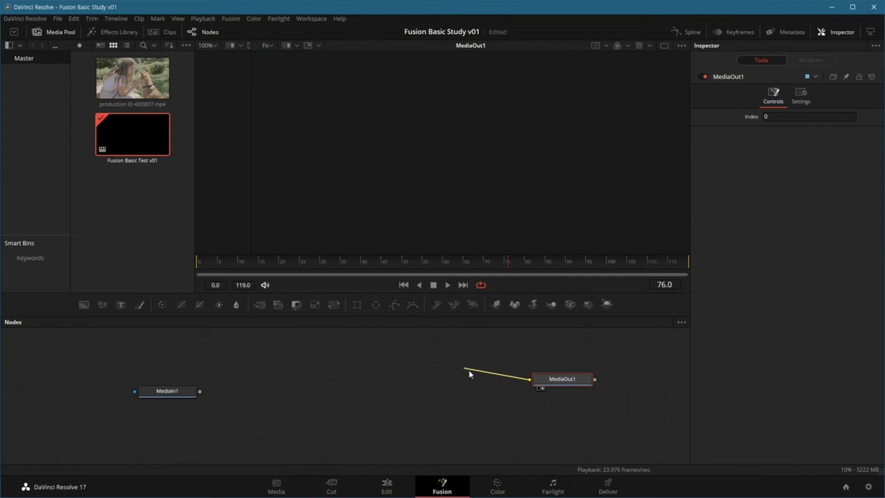
mouse_move(200, 392)
mouse_down()
mouse_move(512, 404)
mouse_move(530, 394)
mouse_up()
drag(184, 408, 224, 393)
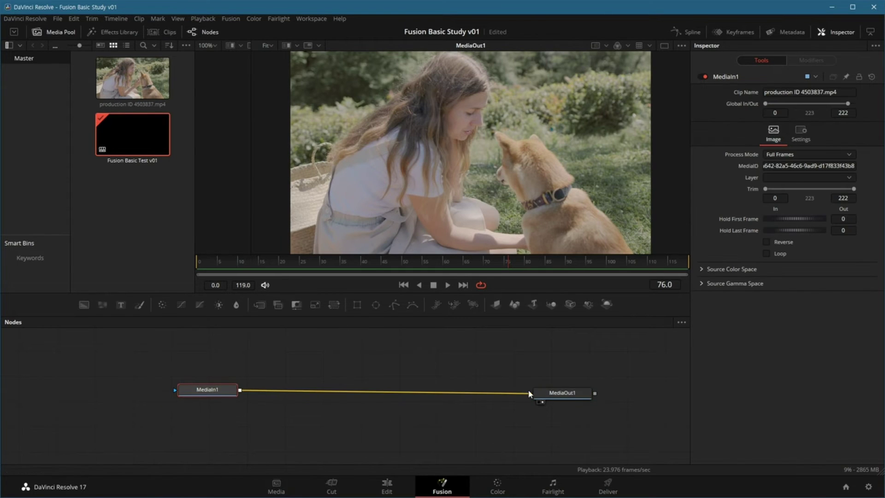
Shift MediaIn1 further left and select it to show its clip settings
drag(535, 396, 537, 388)
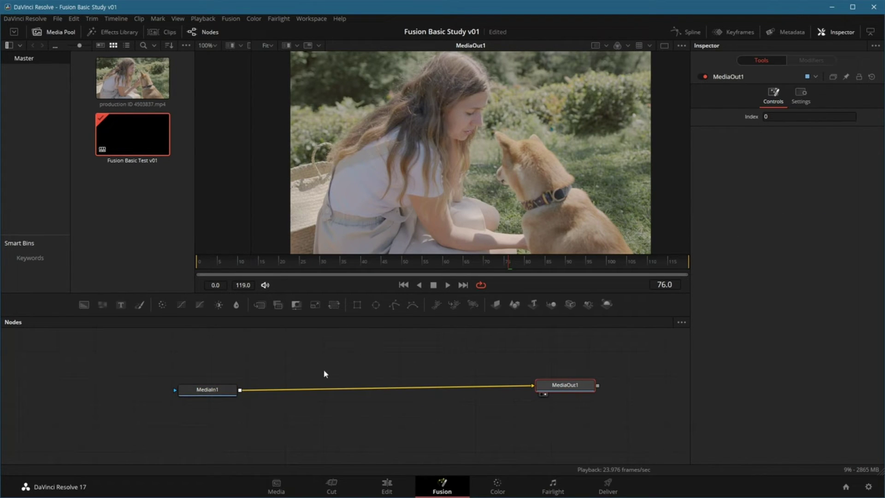
click(220, 391)
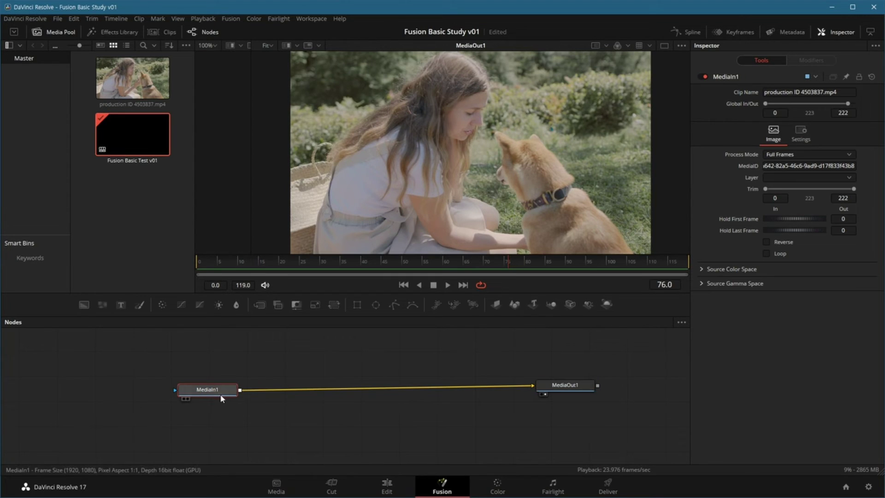
click(571, 390)
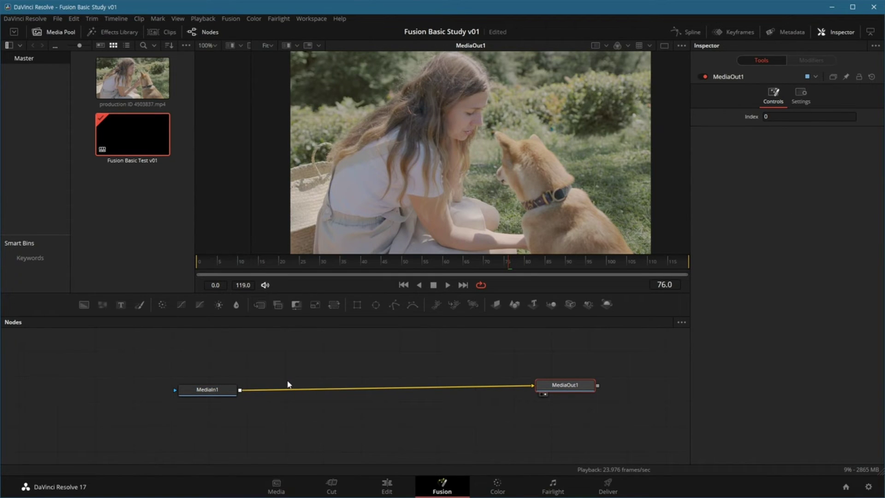
drag(207, 396, 152, 392)
click(152, 392)
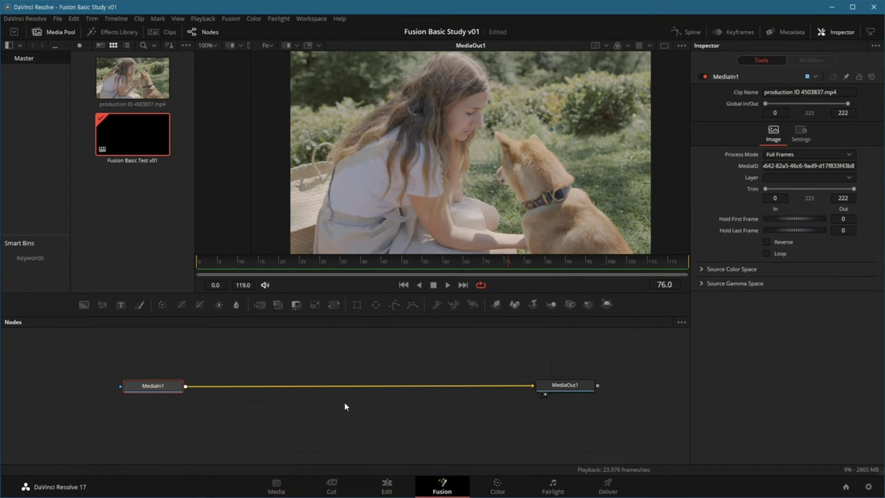
Place MediaOut1 further right and reselect MediaIn1
drag(575, 387, 596, 389)
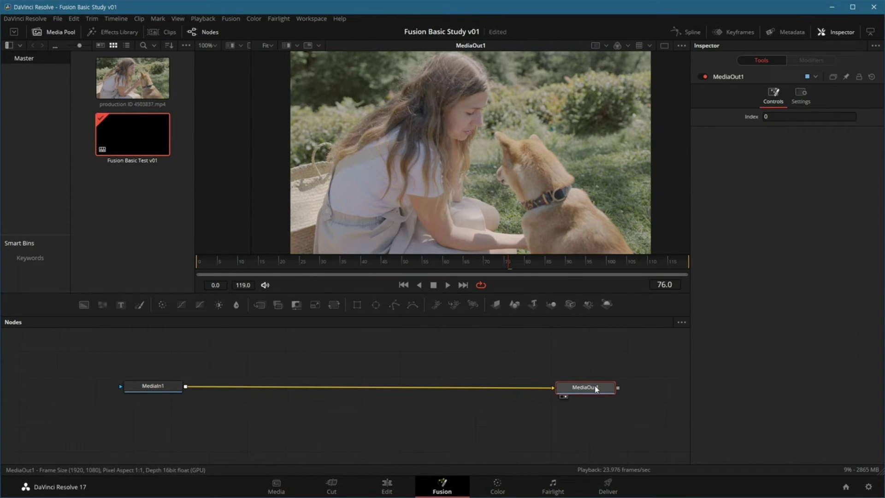
mouse_move(583, 392)
mouse_down()
mouse_move(598, 387)
mouse_move(599, 373)
mouse_up()
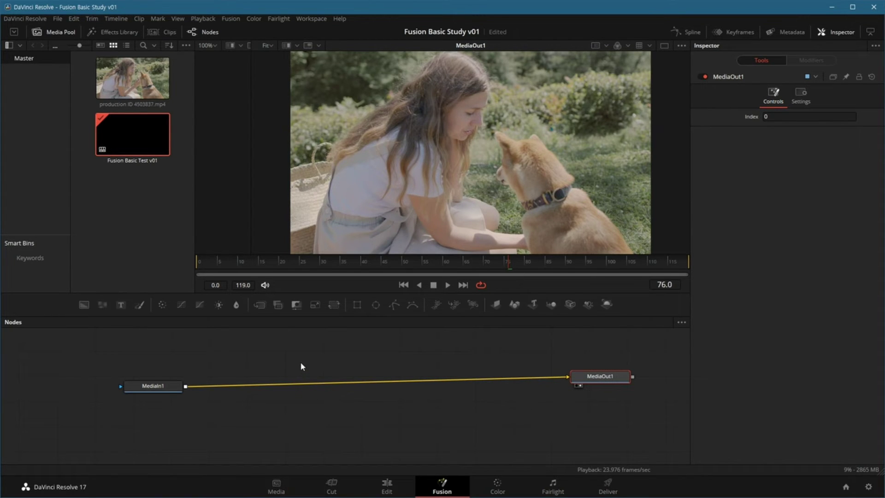
click(161, 387)
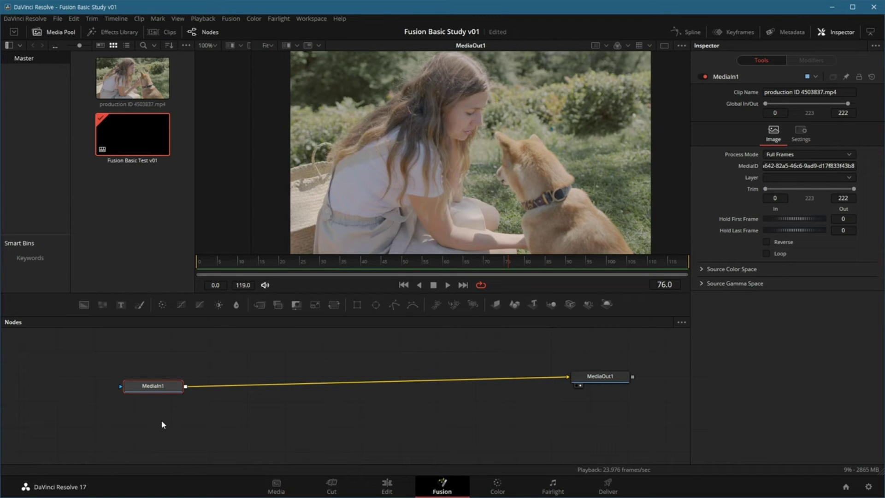
right_click(175, 390)
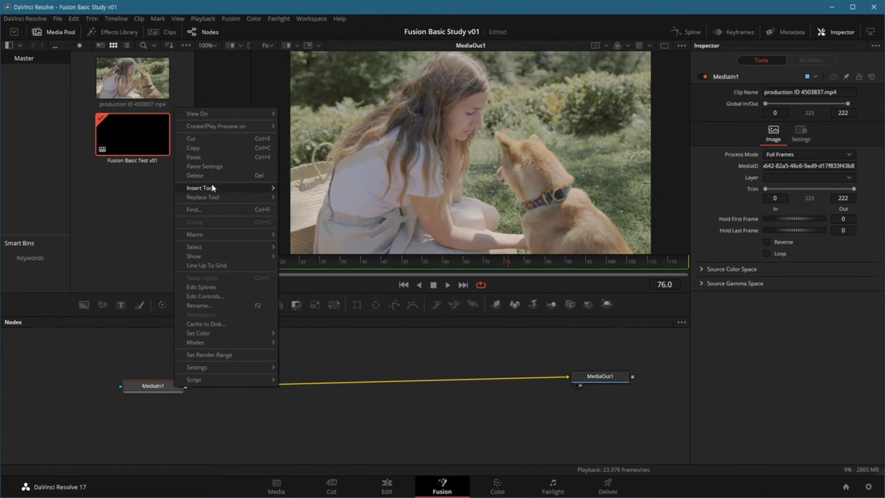
Insert a Brightness / Contrast tool after MediaIn1 from the Insert Tool > Color list
mouse_move(213, 188)
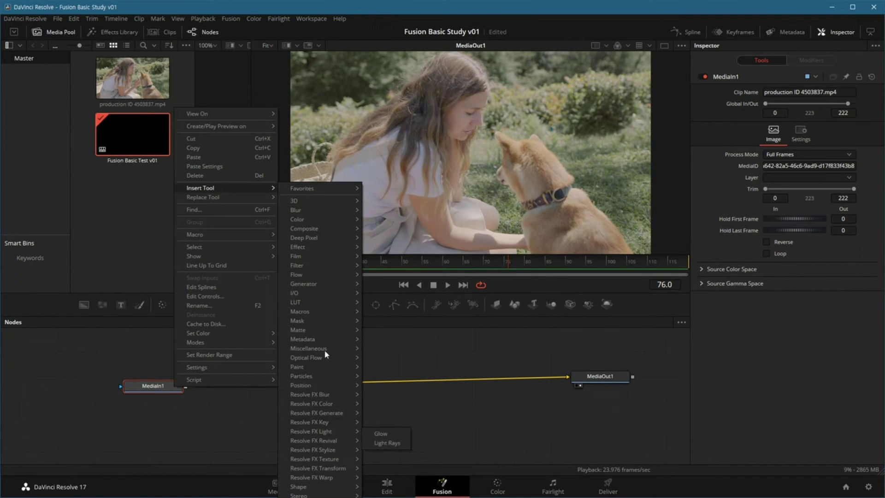
mouse_move(328, 249)
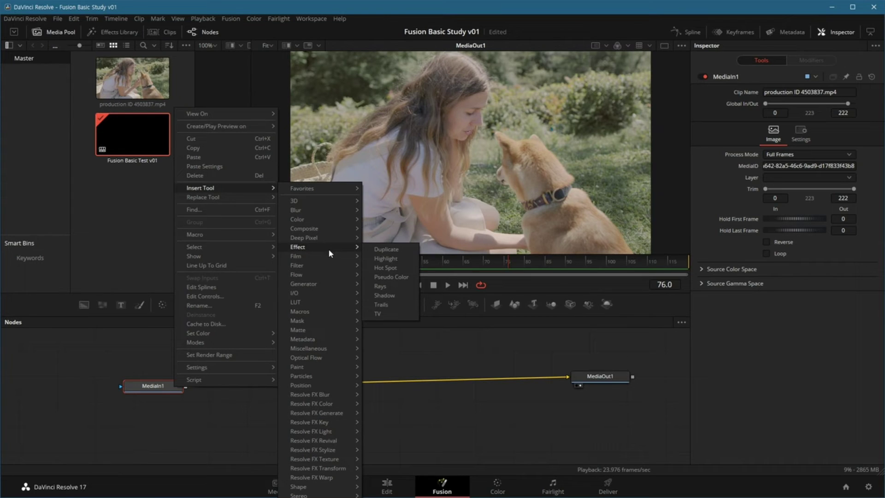
mouse_move(330, 220)
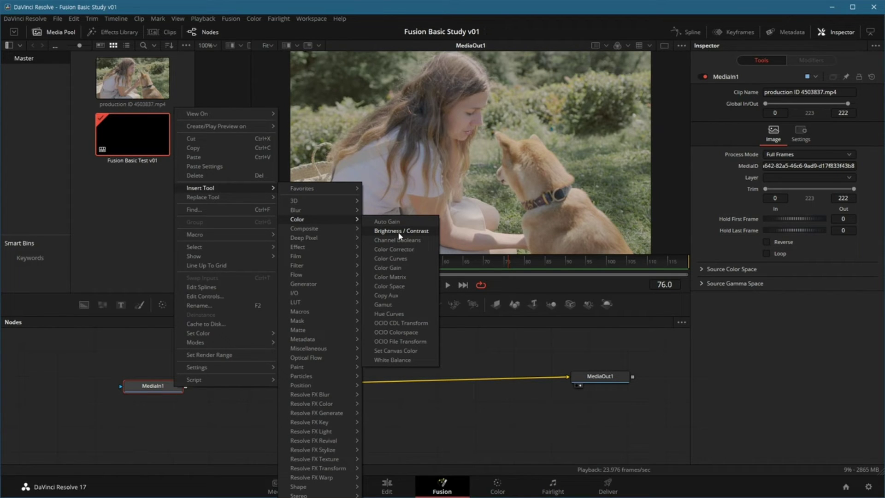
click(400, 236)
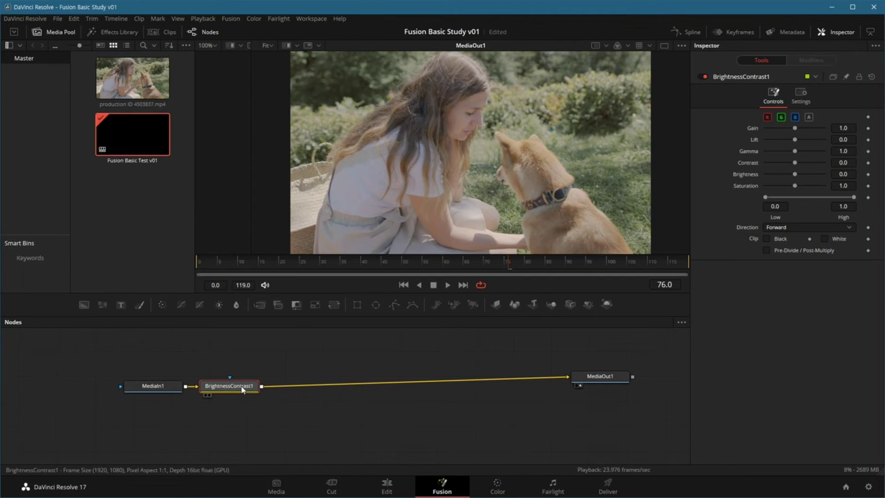
Position BrightnessContrast1, try raising Gain and Saturation, then reset Gain to default
mouse_move(243, 390)
mouse_down()
mouse_move(412, 403)
mouse_move(301, 392)
mouse_up()
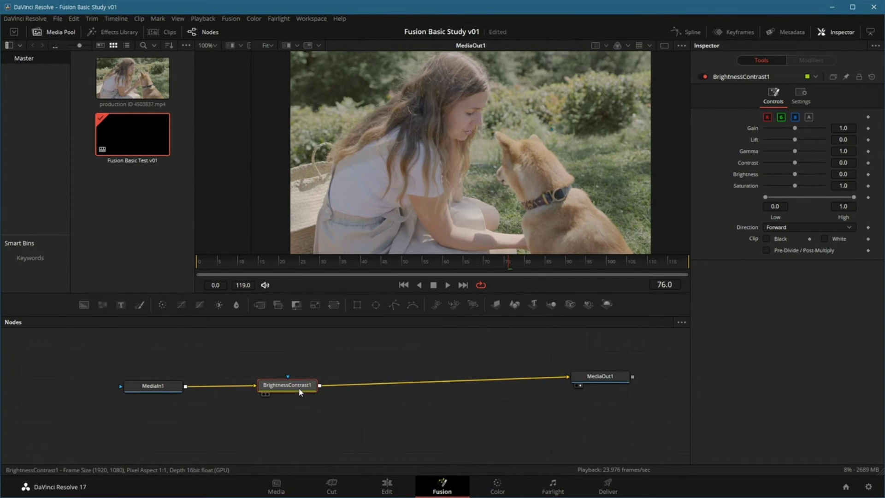
click(305, 415)
drag(302, 390, 300, 388)
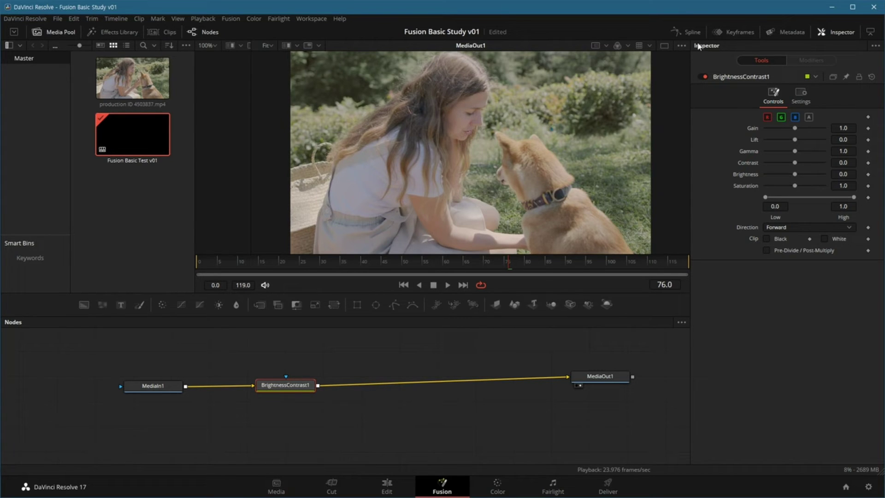
mouse_move(796, 128)
mouse_down()
mouse_move(797, 140)
mouse_move(803, 132)
mouse_move(785, 140)
mouse_move(786, 162)
mouse_move(812, 174)
mouse_up()
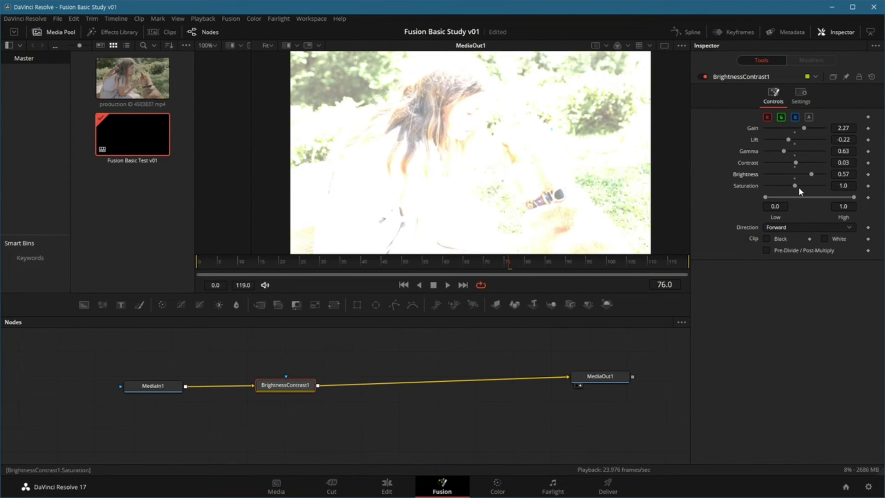
mouse_move(795, 186)
mouse_down()
mouse_move(813, 186)
mouse_move(791, 185)
mouse_move(793, 173)
mouse_move(783, 185)
mouse_up()
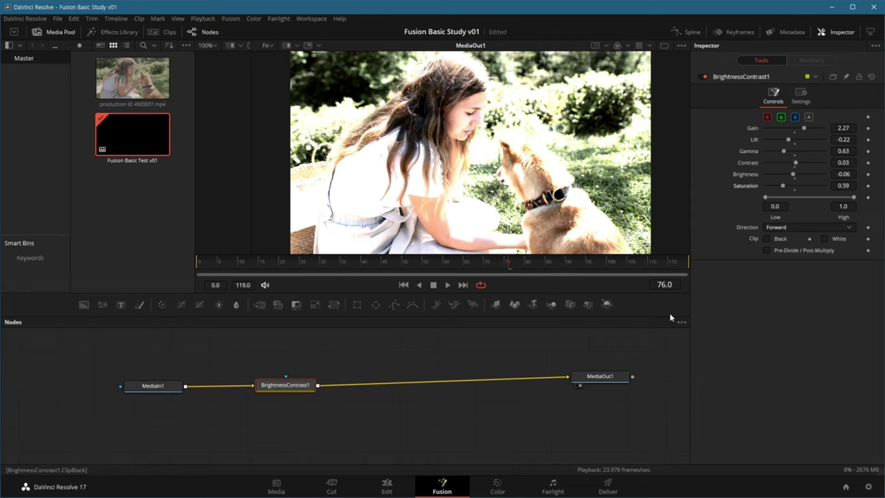
drag(297, 391, 294, 398)
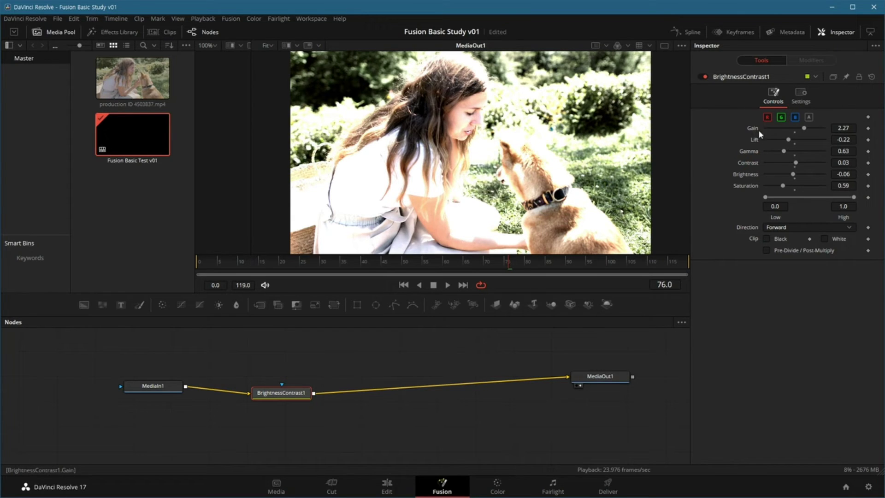
double_click(795, 133)
Reset Lift and Gamma, then restore all Brightness / Contrast values to defaults
double_click(796, 143)
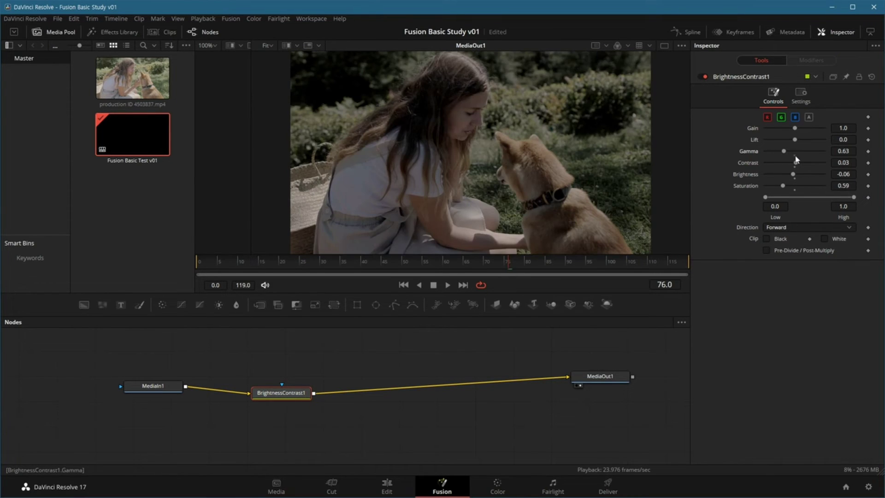
double_click(797, 152)
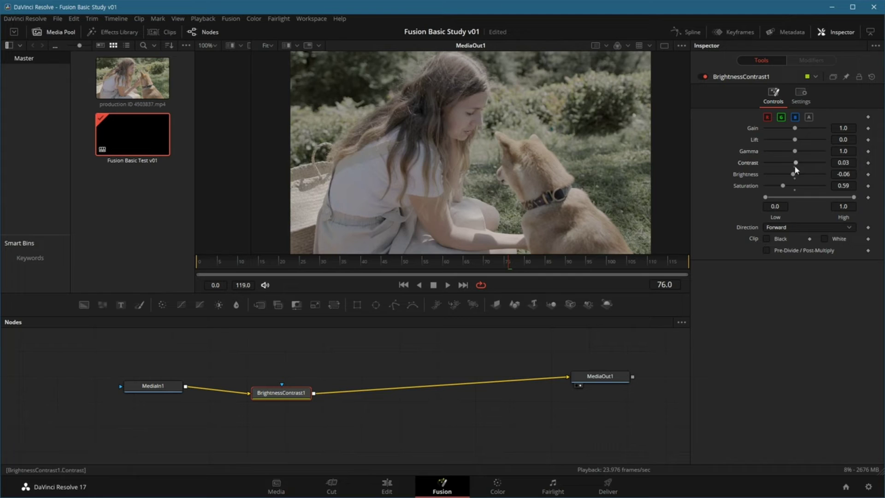
mouse_move(794, 151)
mouse_down()
mouse_move(784, 151)
mouse_move(801, 139)
mouse_move(776, 128)
mouse_up()
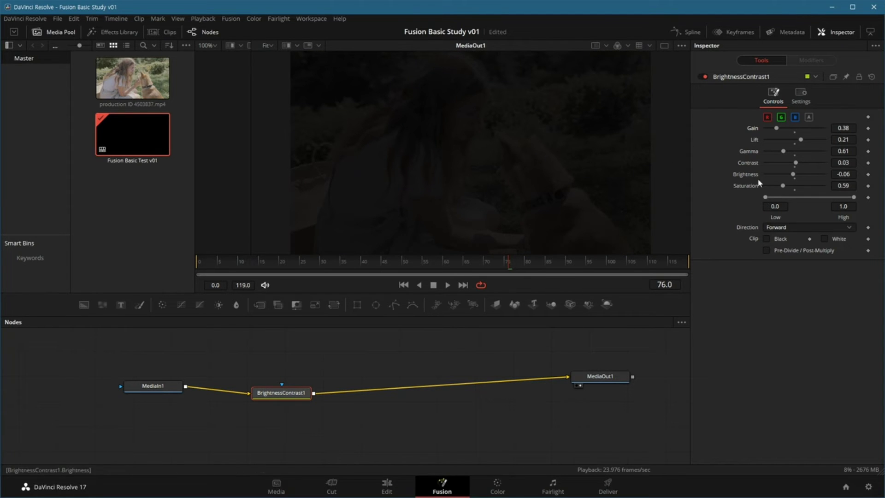
click(872, 77)
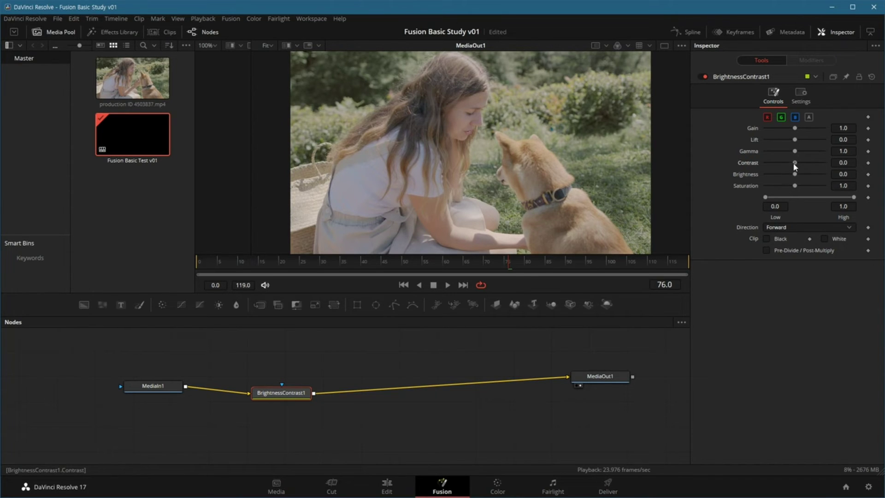
Raise Contrast to 0.67 and Saturation to 1.32, then move the node right
drag(796, 166, 814, 168)
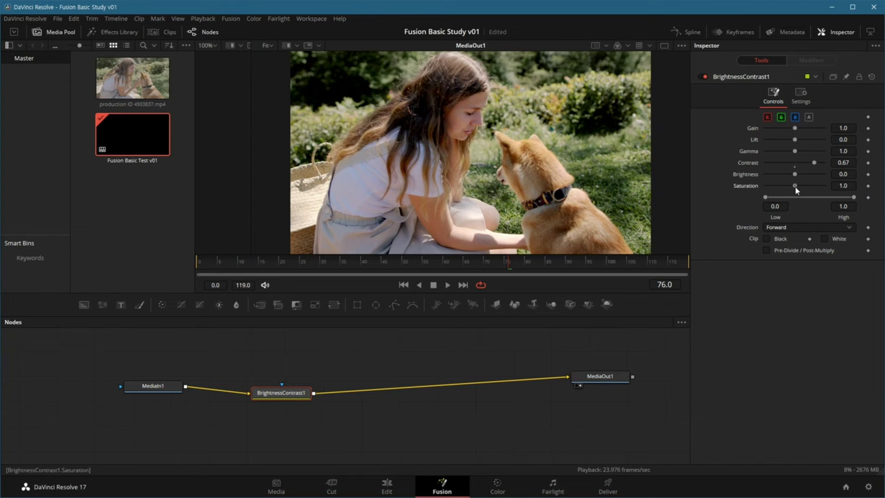
drag(796, 186, 800, 189)
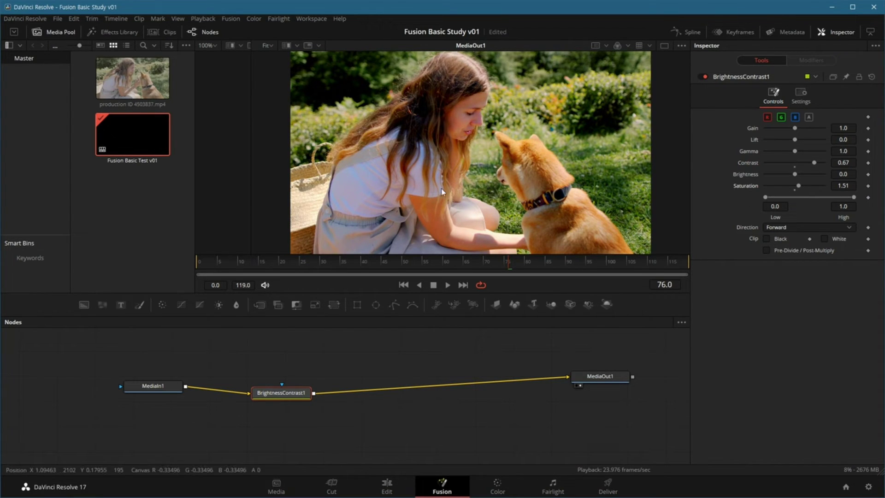
drag(800, 188, 799, 188)
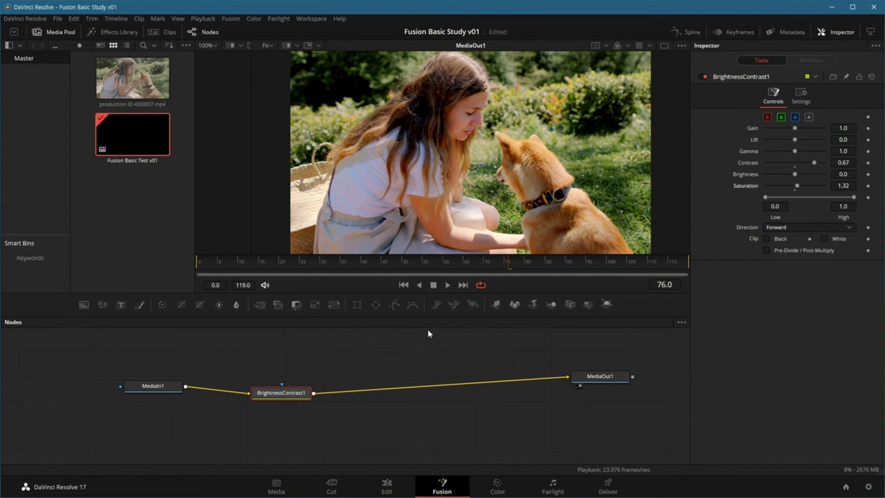
drag(282, 393, 310, 399)
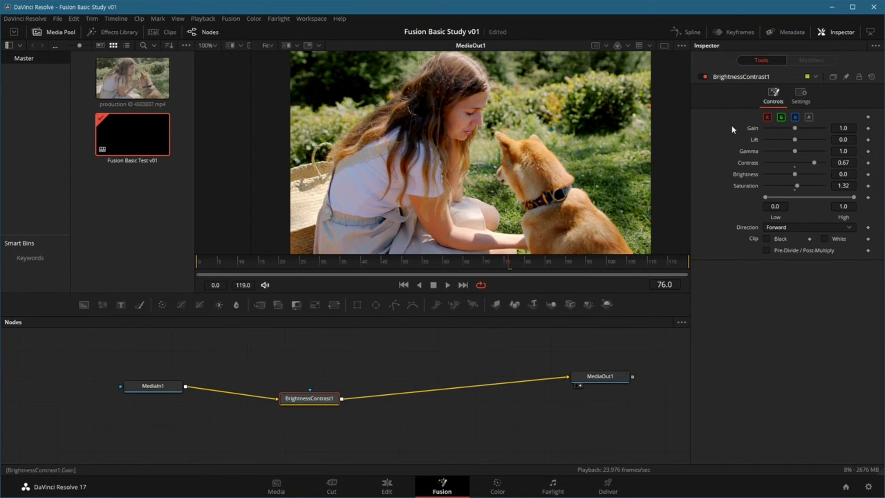
Toggle BrightnessContrast1 off and on to compare the graded and original clip
click(705, 76)
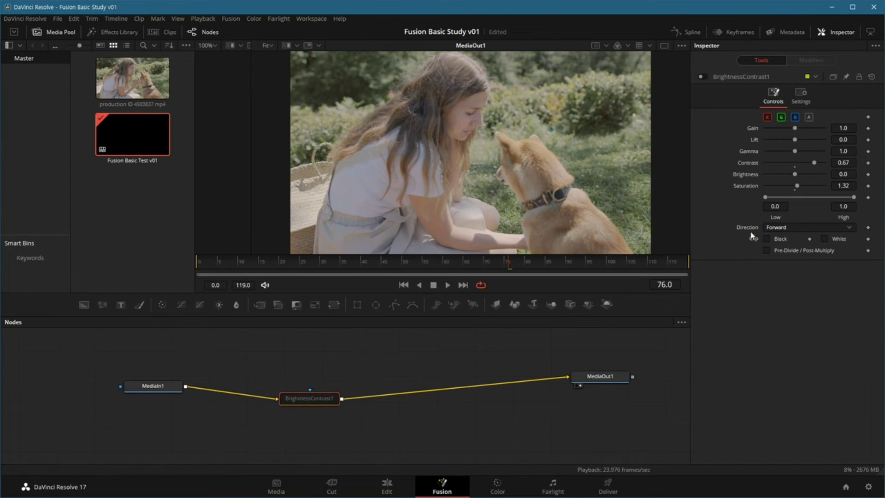
click(705, 77)
click(707, 76)
click(706, 77)
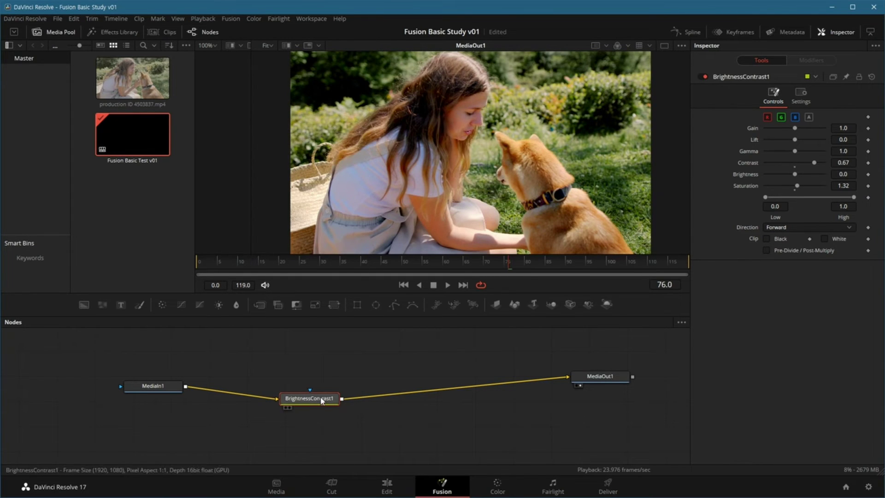
drag(324, 401, 340, 390)
click(344, 387)
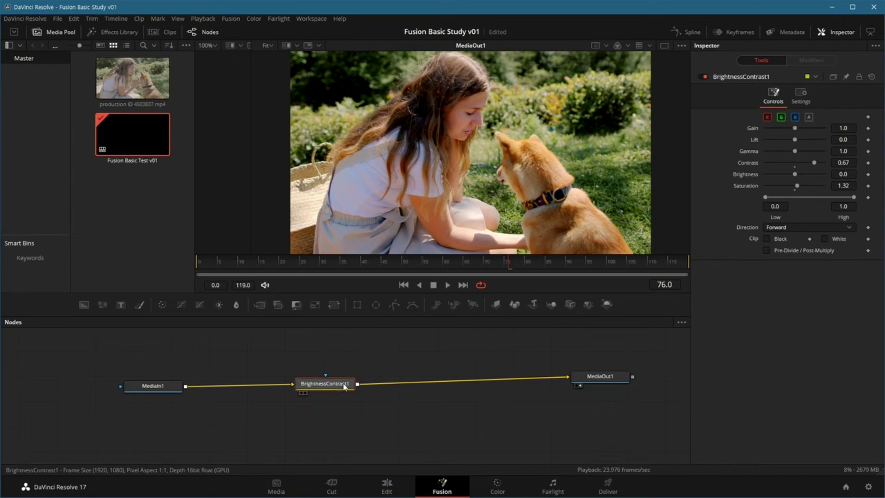
Compare again using Ctrl+P pass-through, then move BrightnessContrast1 lower in the graph
key(ctrl+p)
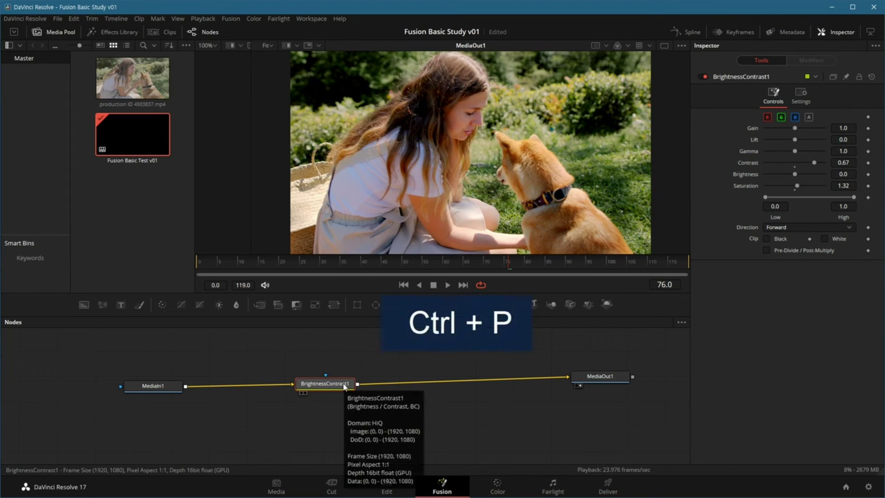
key(ctrl+p)
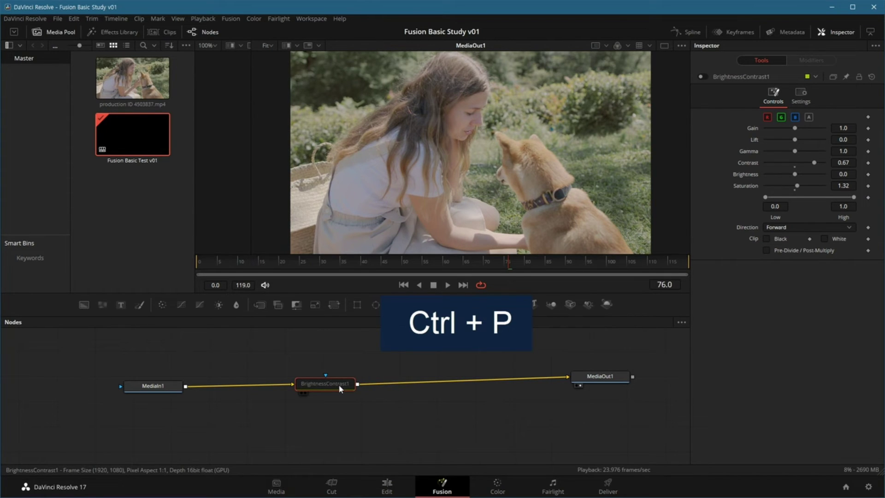
key(ctrl+p)
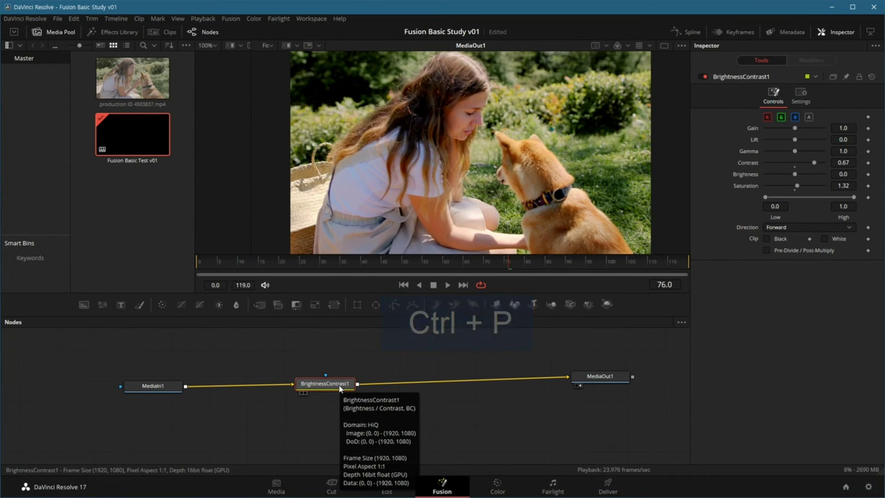
drag(340, 389, 343, 392)
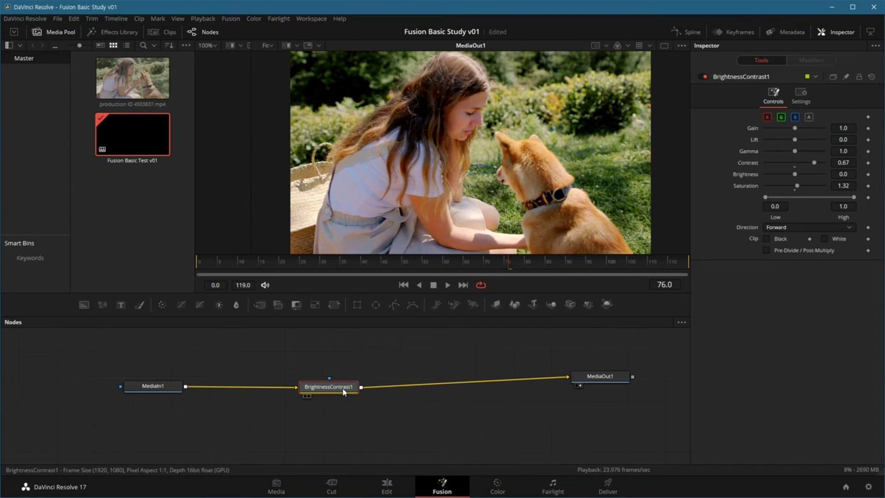
click(705, 77)
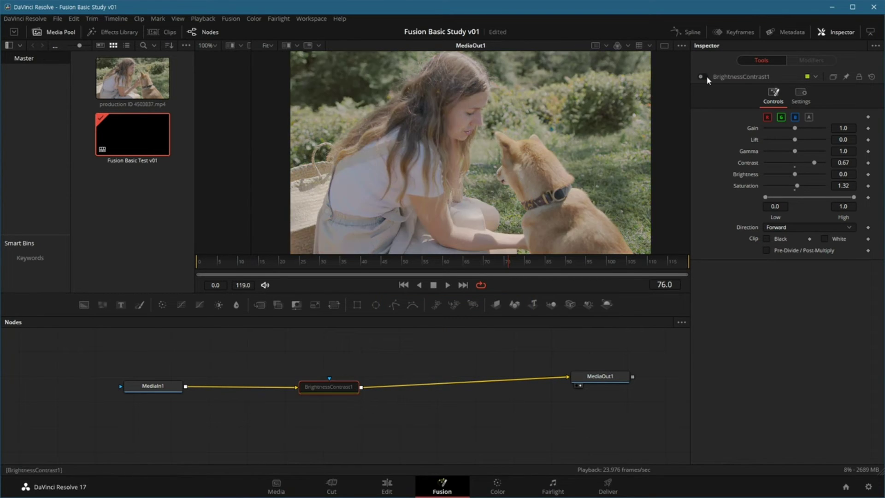
click(705, 77)
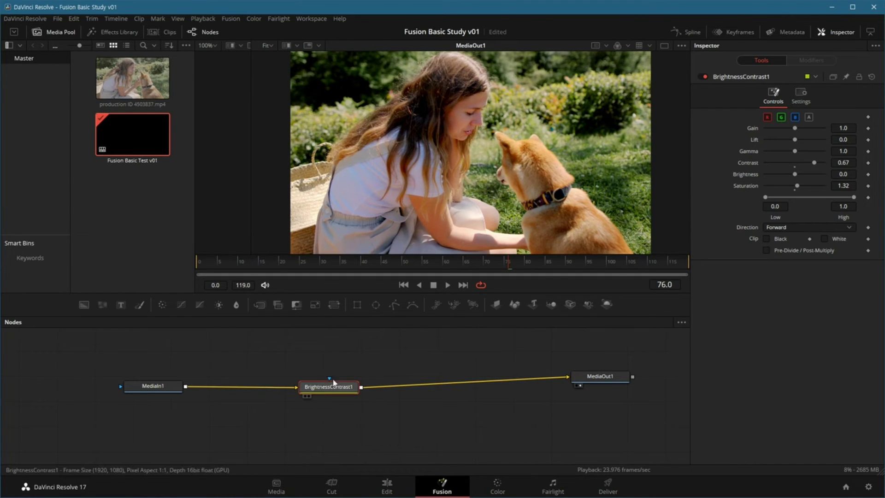
drag(335, 389, 336, 403)
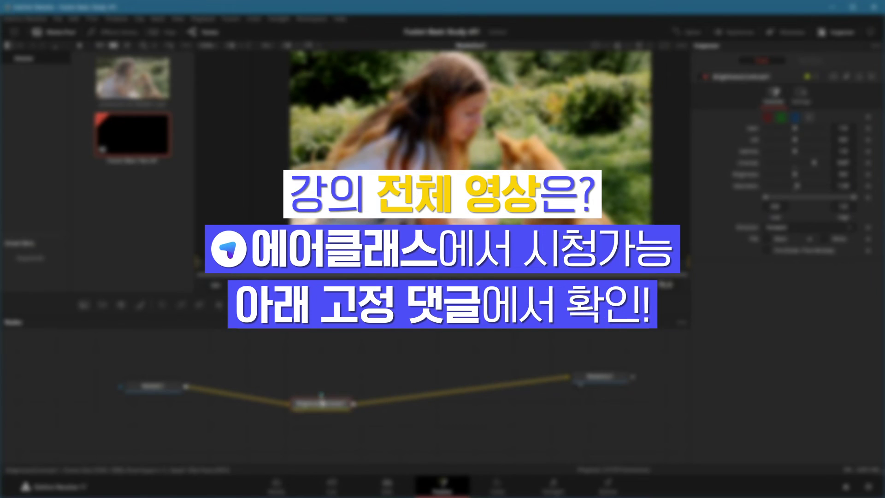
drag(322, 396, 323, 364)
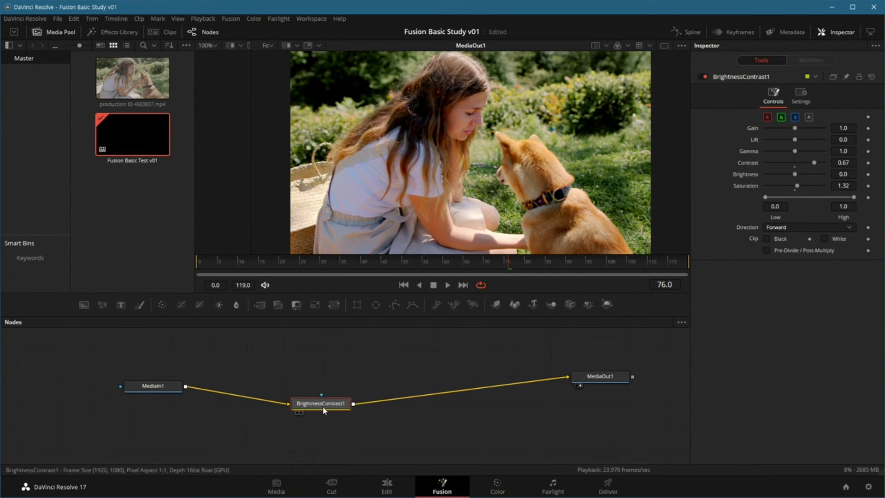
drag(323, 408, 320, 391)
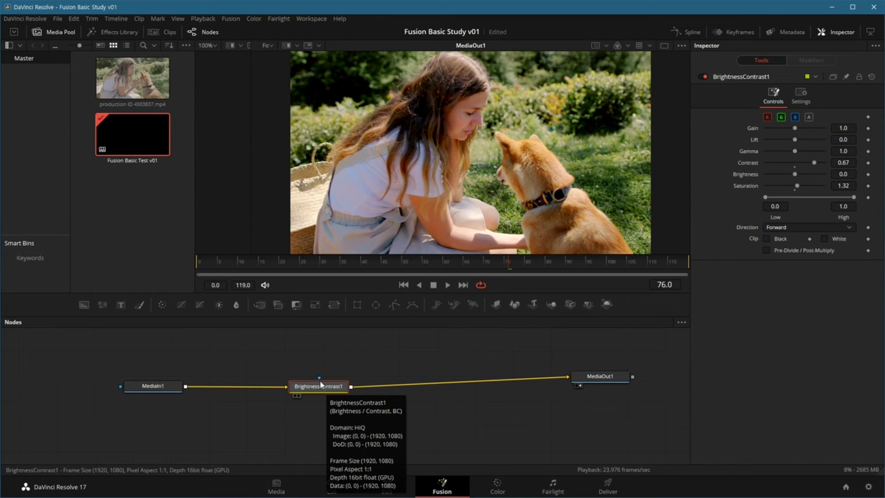
drag(319, 377, 323, 380)
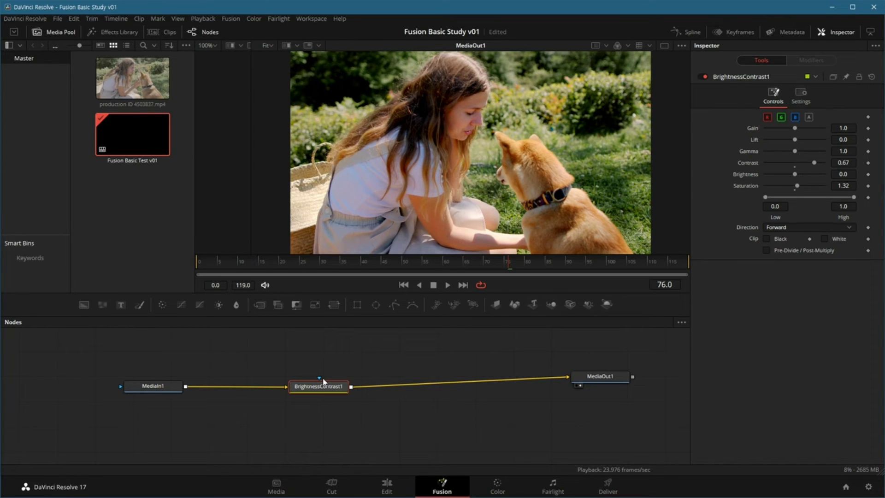
mouse_move(324, 380)
mouse_down()
mouse_move(311, 369)
mouse_move(322, 374)
mouse_up()
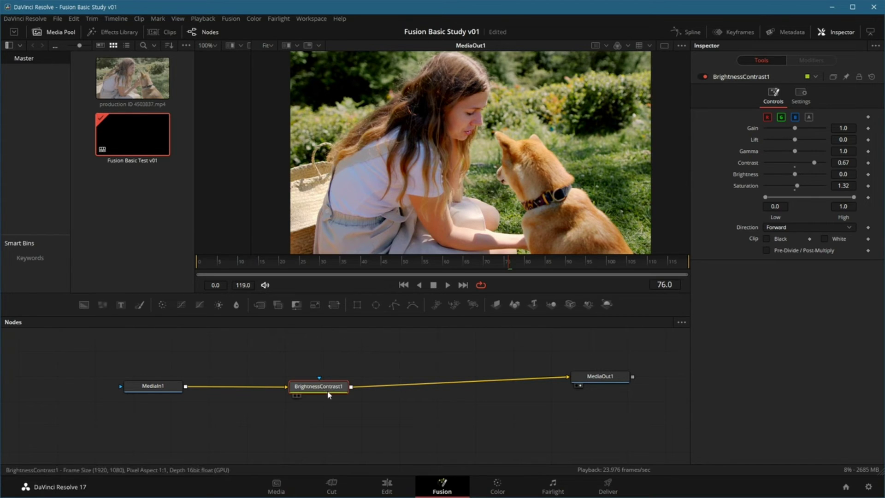
drag(329, 381, 331, 388)
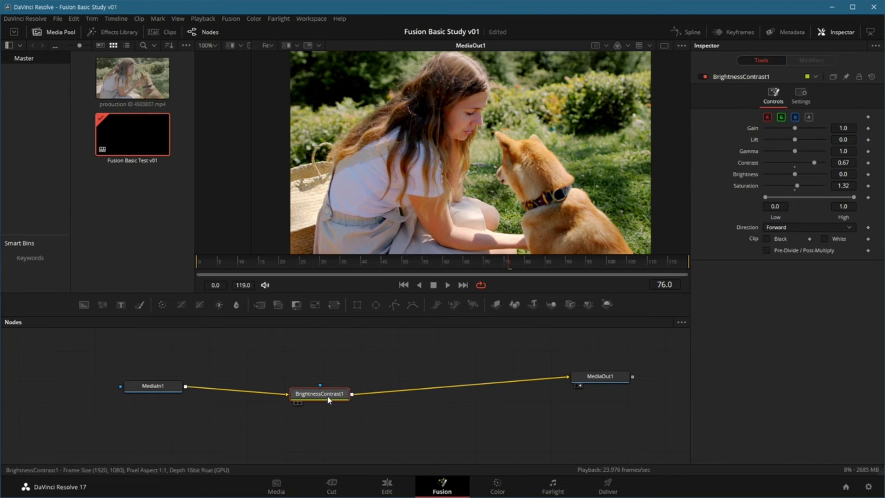
drag(331, 398, 333, 411)
click(356, 367)
click(323, 407)
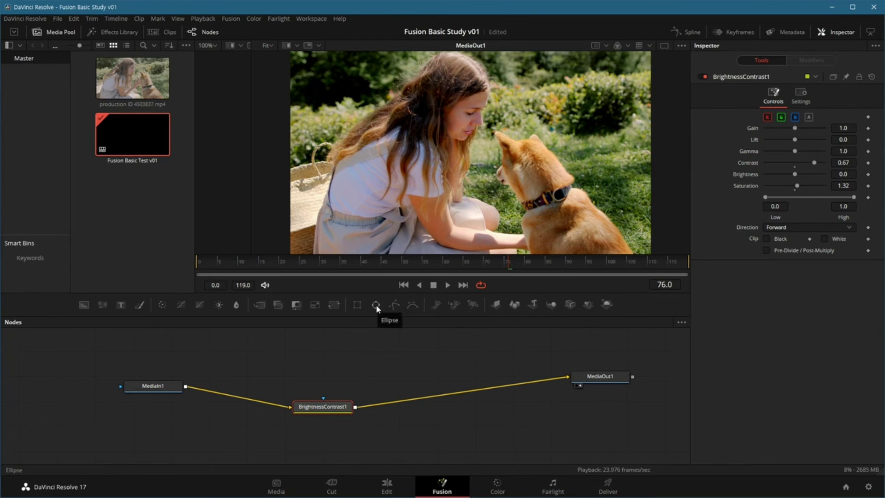
Add an Ellipse1 mask to BrightnessContrast1 and place its node above it
click(376, 304)
drag(329, 386, 331, 359)
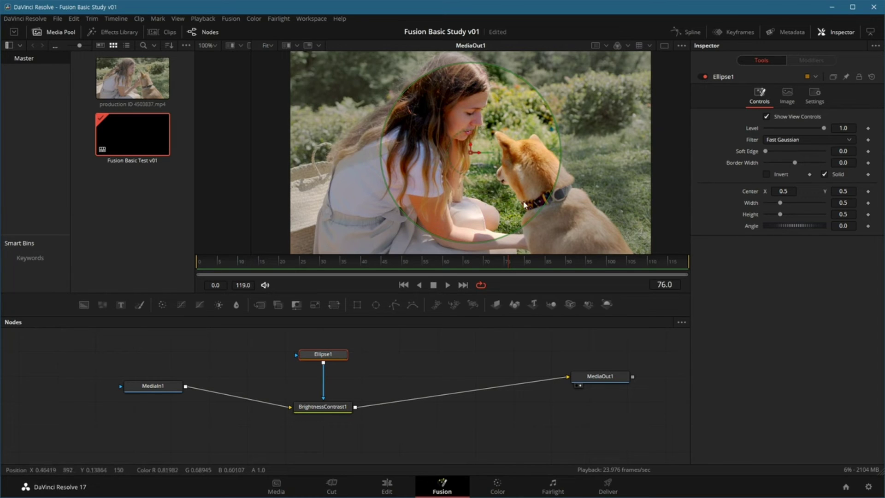
click(427, 357)
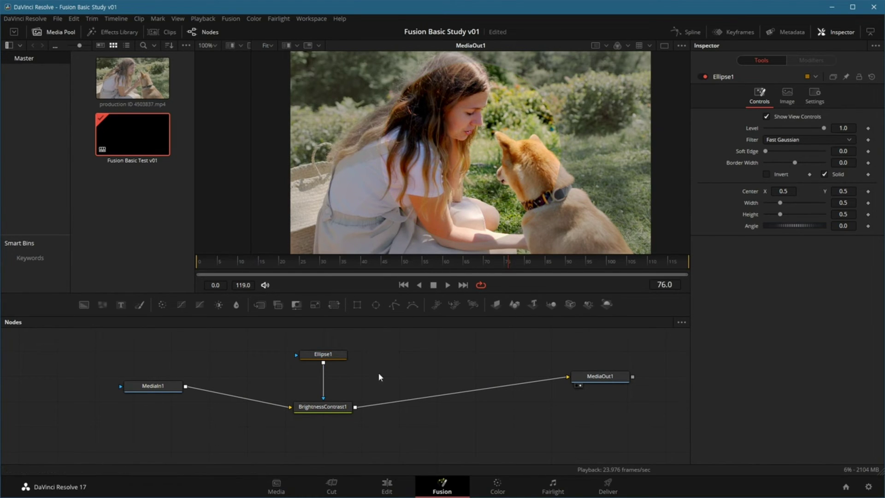
click(327, 358)
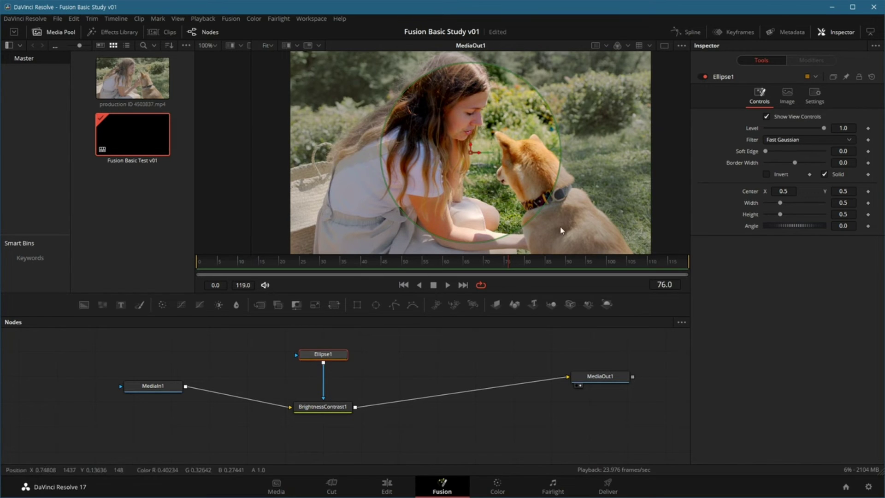
Move and shrink the ellipse over the dog to centre 0.7187, 0.4864, size 0.3785
drag(479, 154, 492, 154)
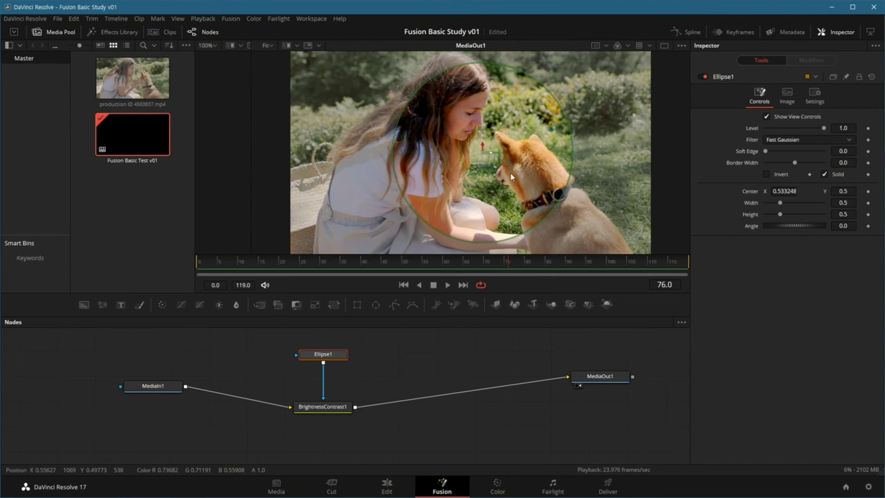
drag(564, 201, 554, 197)
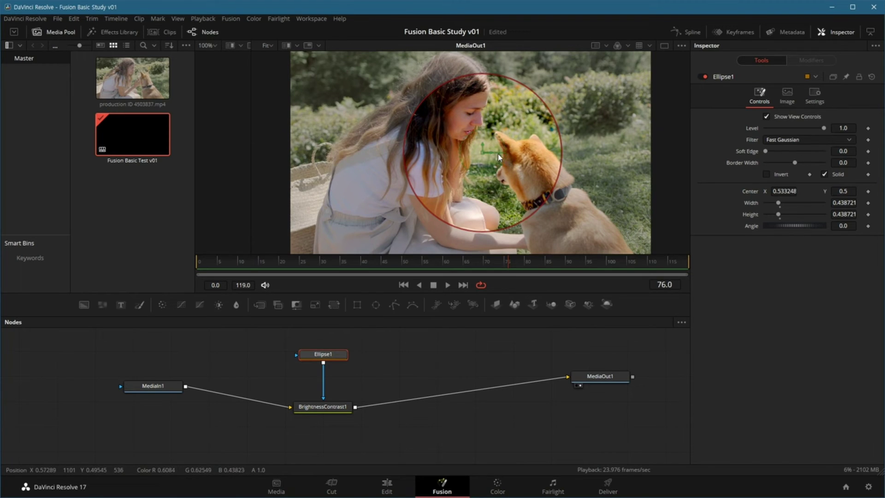
mouse_move(498, 157)
mouse_down()
mouse_move(503, 174)
mouse_move(502, 159)
mouse_up()
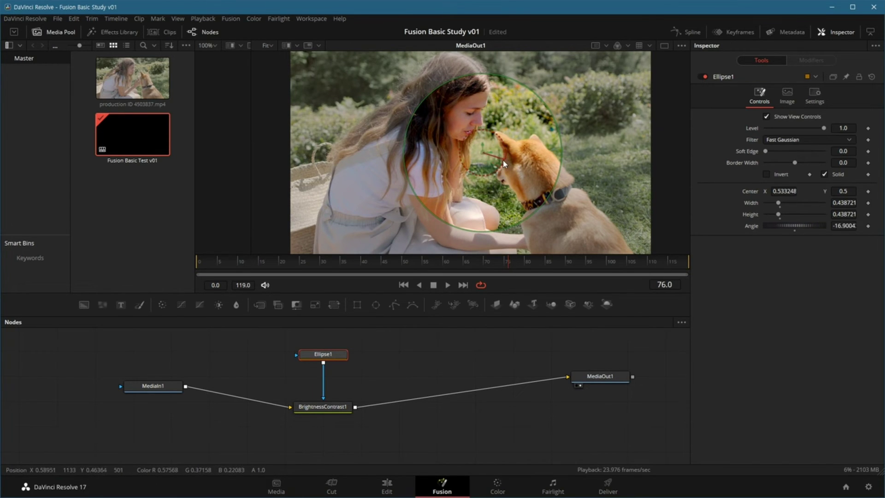
key(ctrl+z)
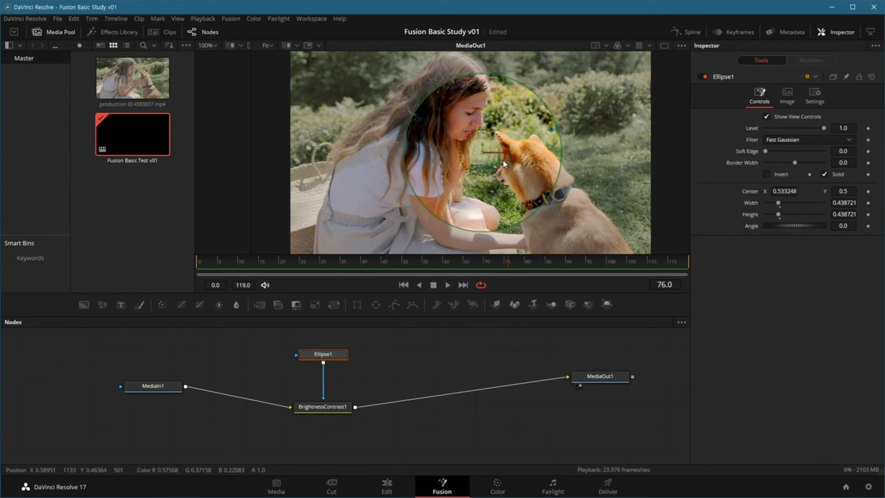
key(ctrl+z)
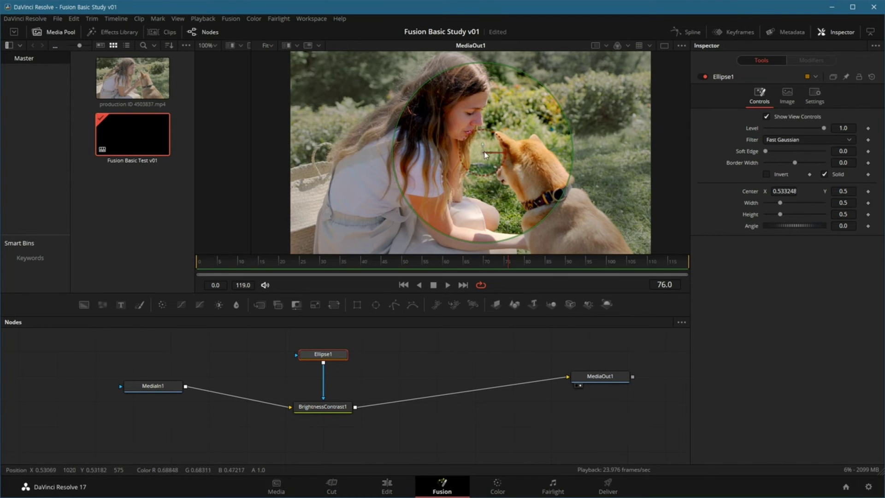
drag(487, 154, 545, 152)
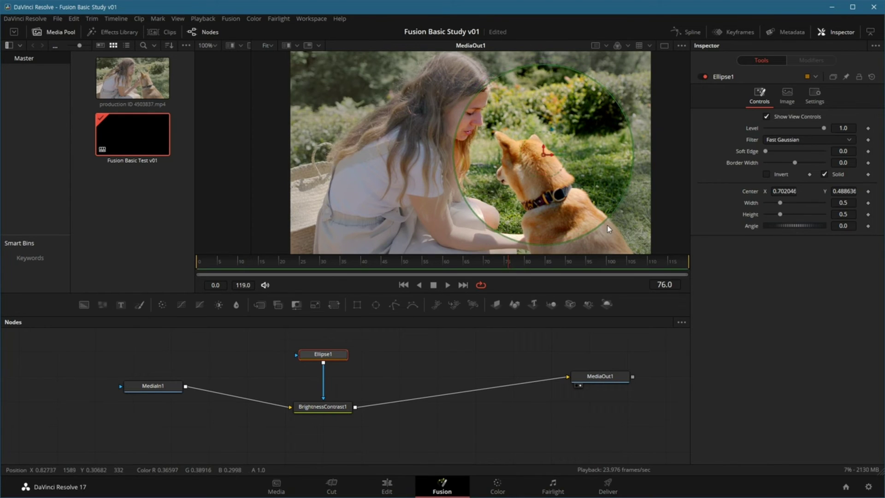
drag(603, 222, 590, 206)
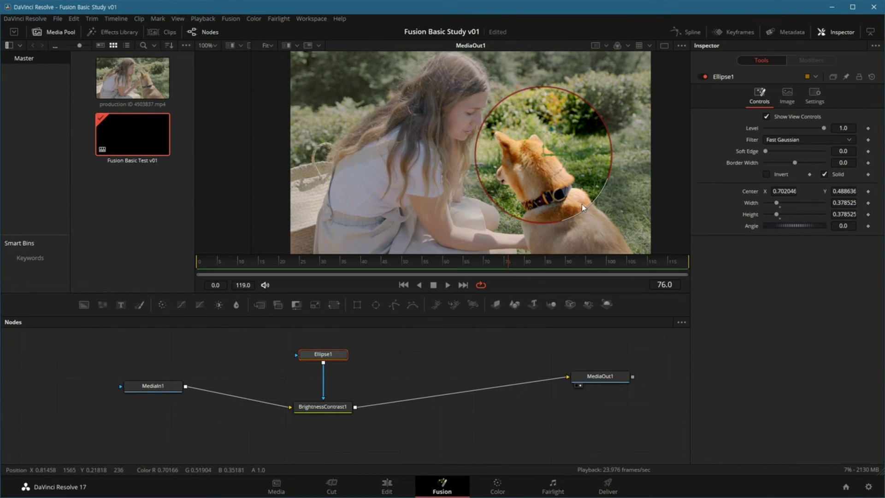
drag(545, 154, 552, 153)
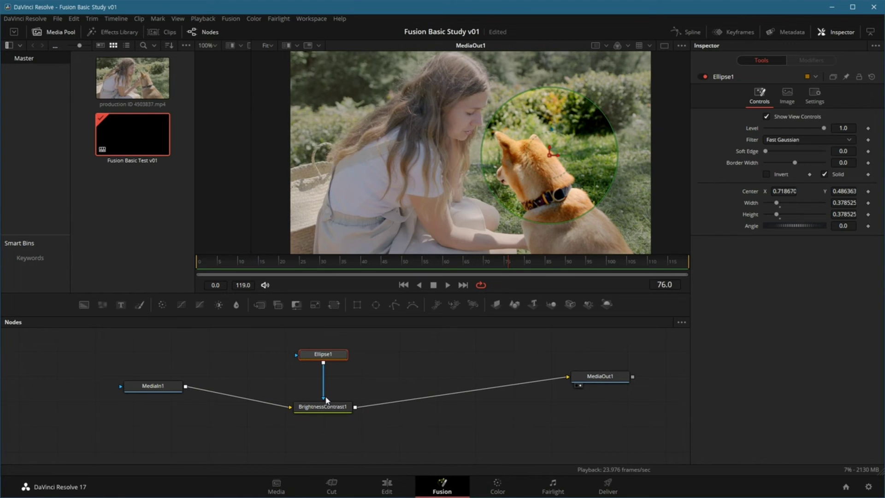
Disconnect Ellipse1 and relink its output to BrightnessContrast1's Effect Mask input
drag(324, 400, 353, 390)
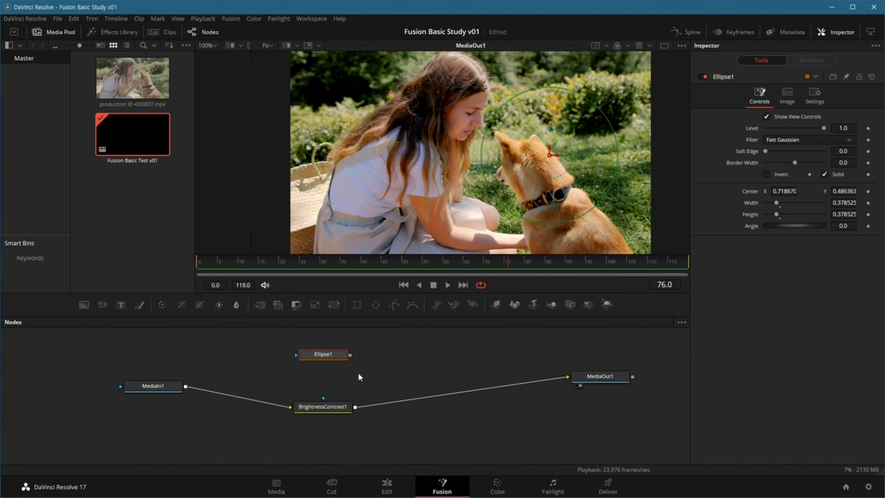
drag(326, 357, 302, 351)
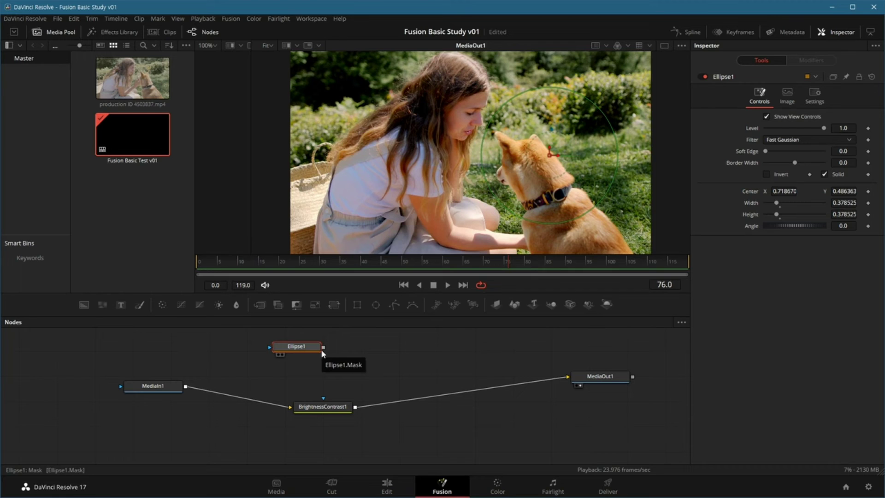
drag(323, 349, 350, 355)
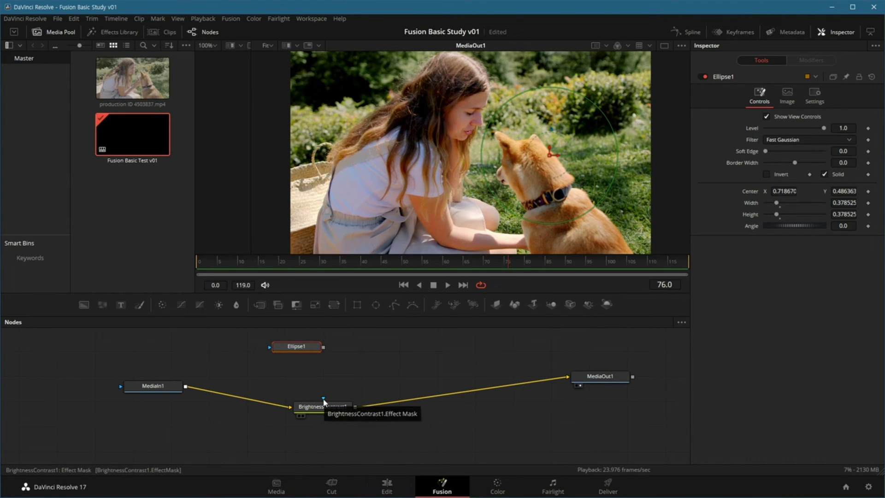
drag(324, 400, 332, 376)
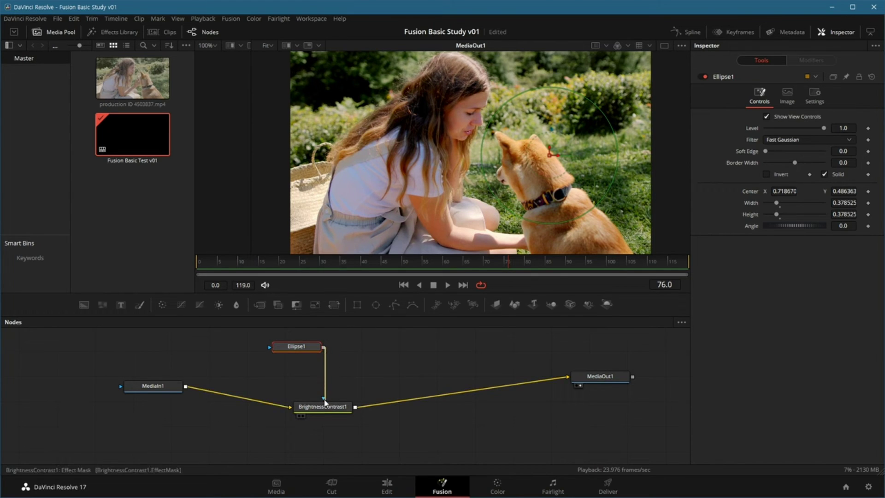
mouse_move(341, 369)
mouse_down()
mouse_move(324, 397)
mouse_move(269, 404)
mouse_up()
Place Ellipse1 directly above BrightnessContrast1, preview the masked result, and select BrightnessContrast1
drag(286, 352, 256, 376)
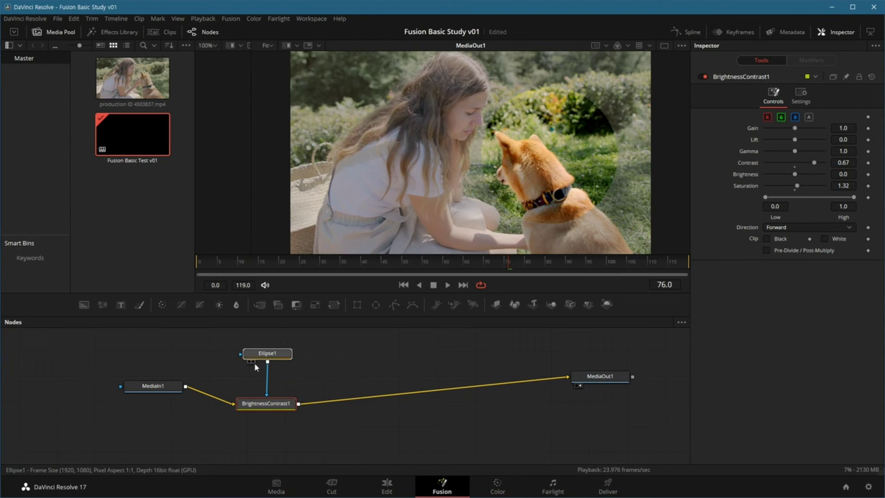
click(257, 376)
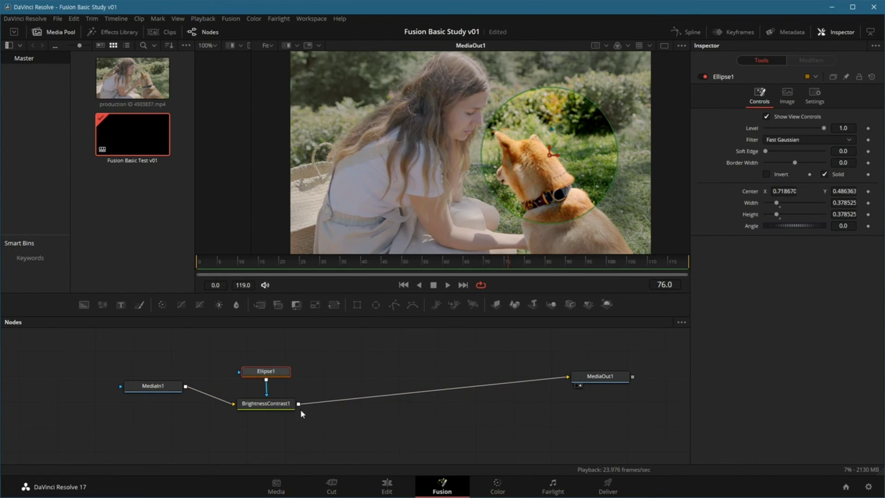
click(362, 427)
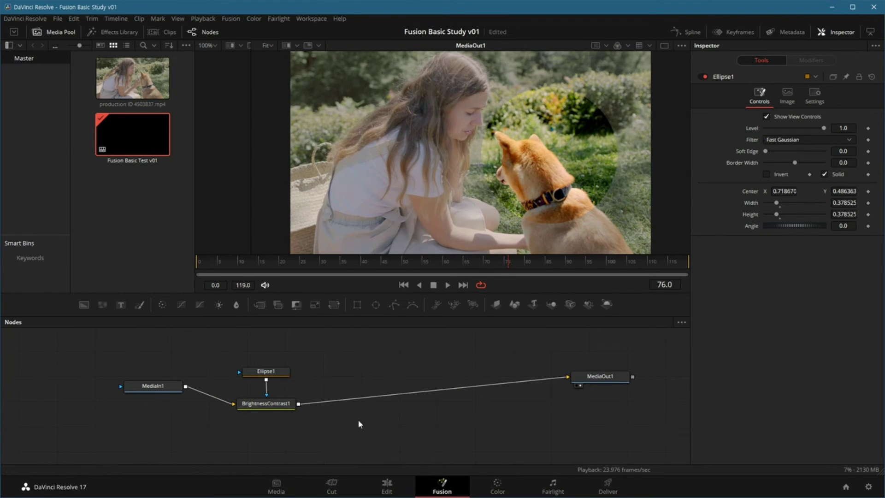
click(272, 405)
right_click(275, 406)
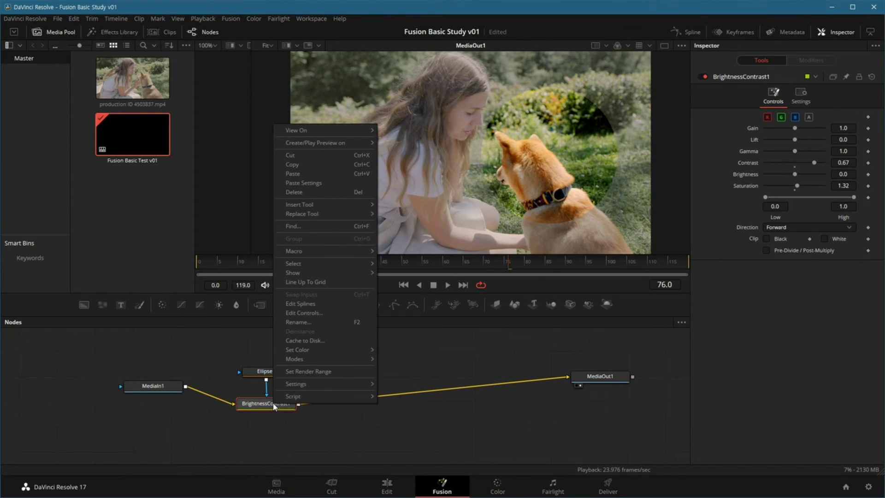
Add an unconnected Blur1 node via Add Tool > Blur > Blur beside the masked grade
mouse_move(331, 207)
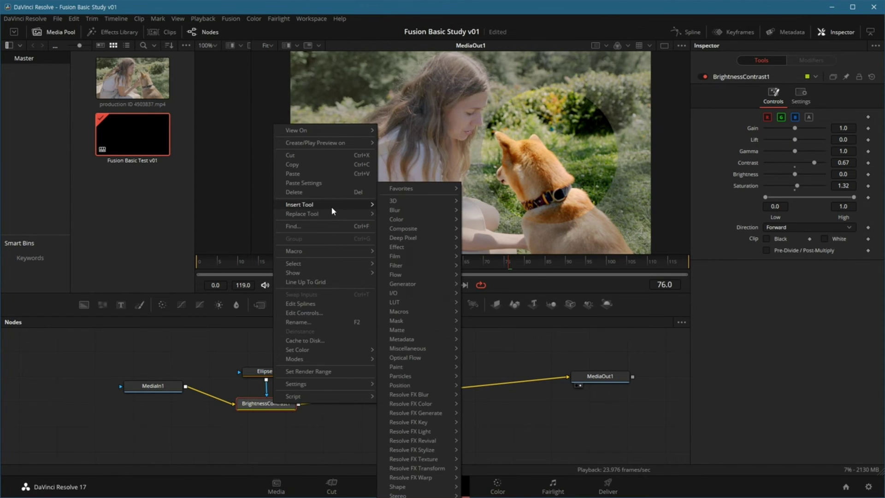
click(510, 359)
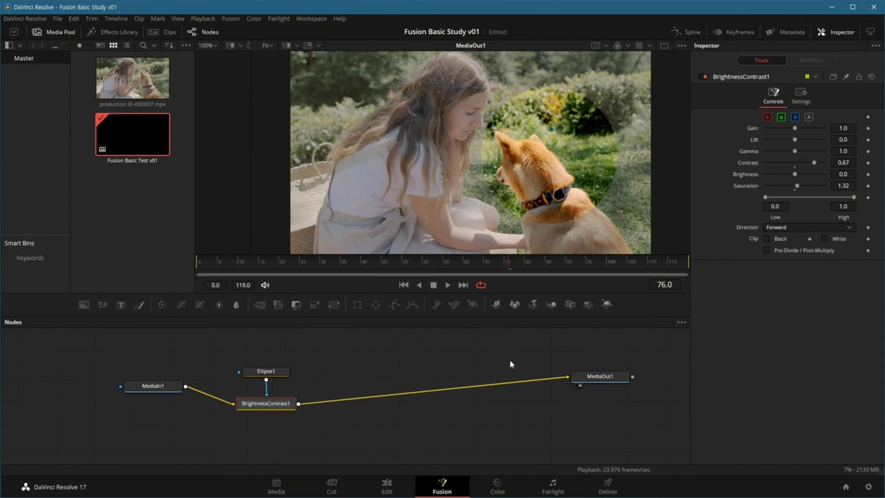
right_click(400, 354)
mouse_move(418, 362)
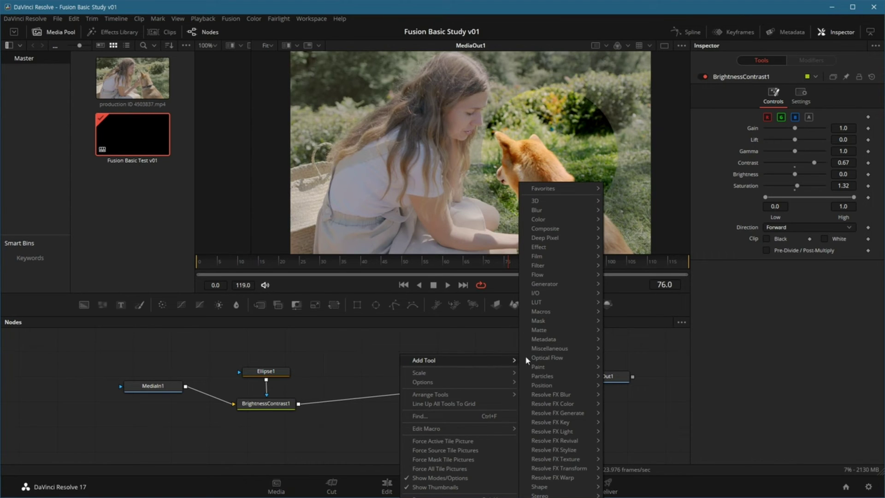
mouse_move(557, 199)
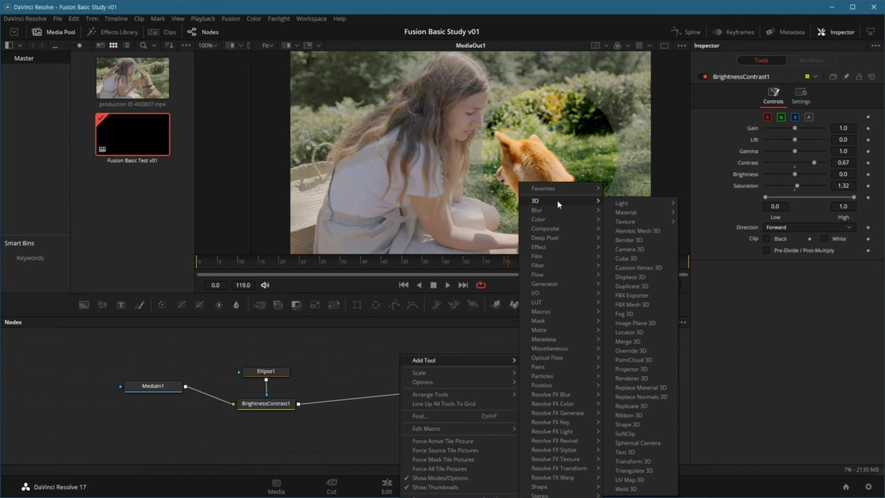
mouse_move(560, 216)
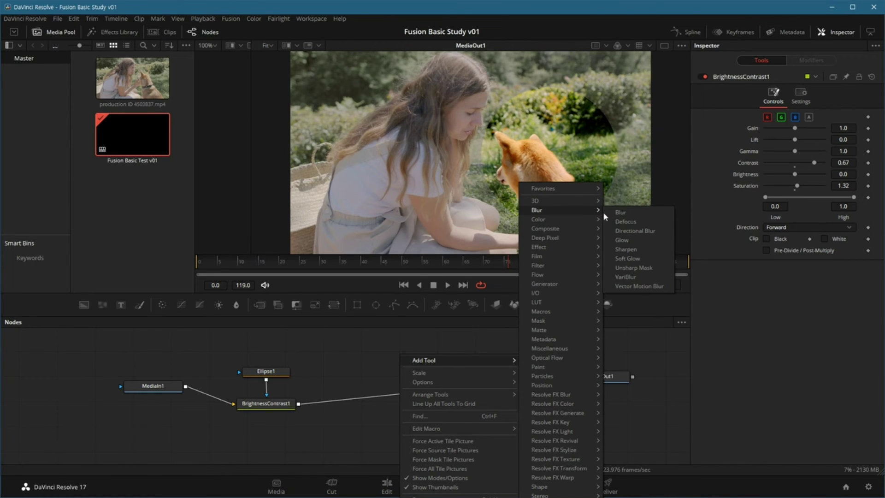
click(637, 215)
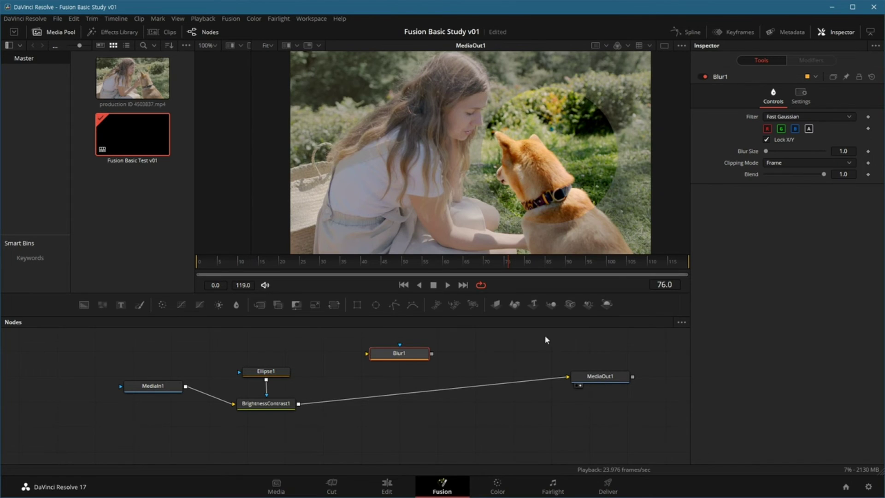
mouse_move(429, 359)
mouse_down()
mouse_move(393, 358)
mouse_move(455, 358)
mouse_up()
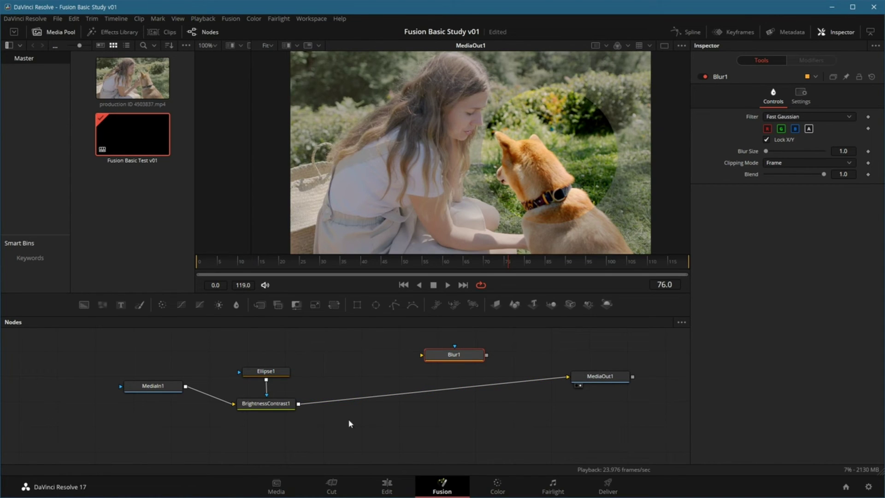
drag(299, 403, 421, 355)
drag(487, 356, 568, 377)
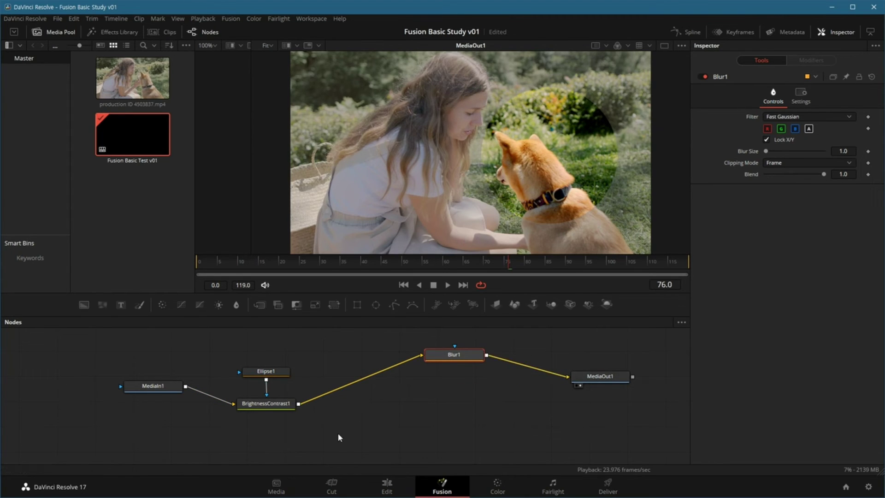
drag(455, 357, 443, 385)
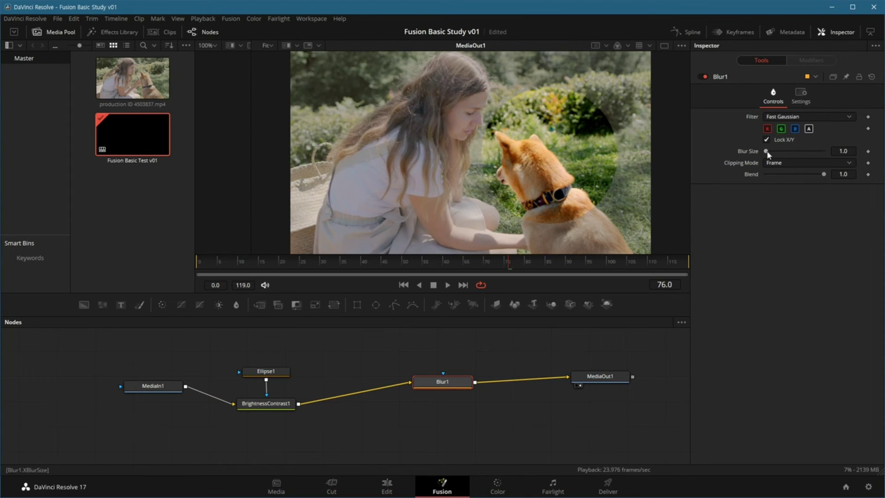
drag(767, 151, 775, 151)
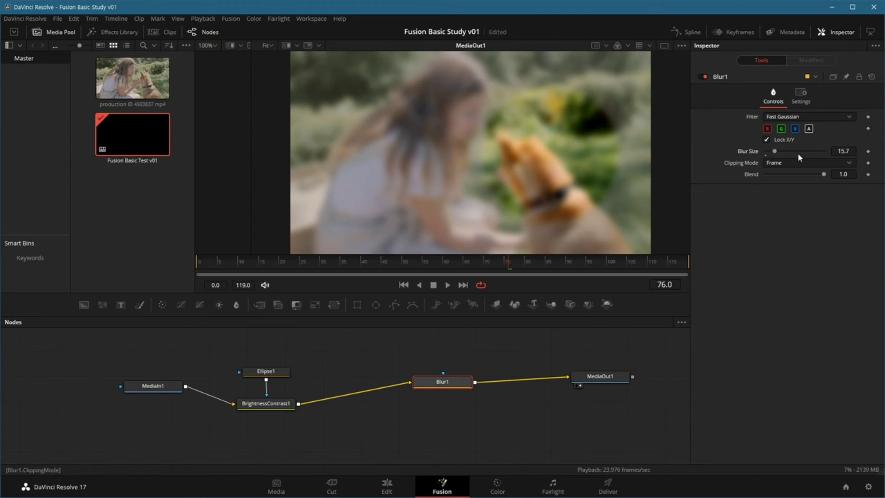
drag(774, 151, 822, 152)
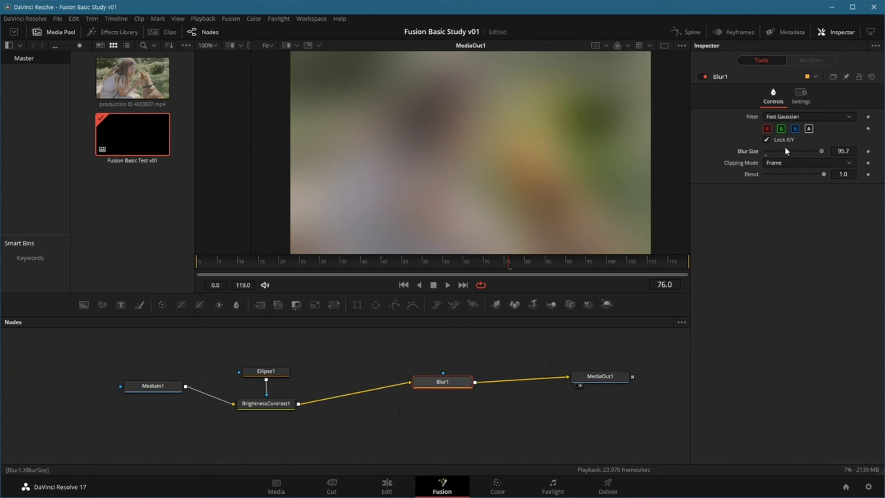
drag(821, 151, 776, 155)
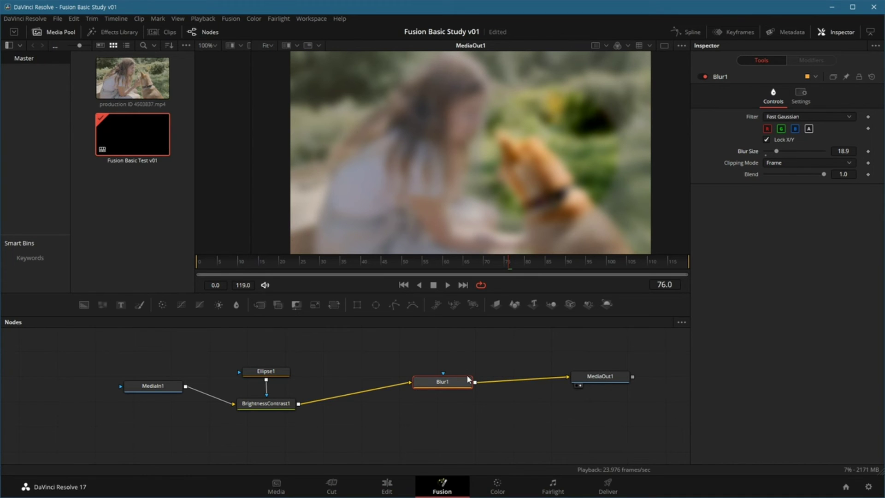
key(ctrl+z)
key(ctrl+z)
key(ctrl+z)
key(ctrl+z)
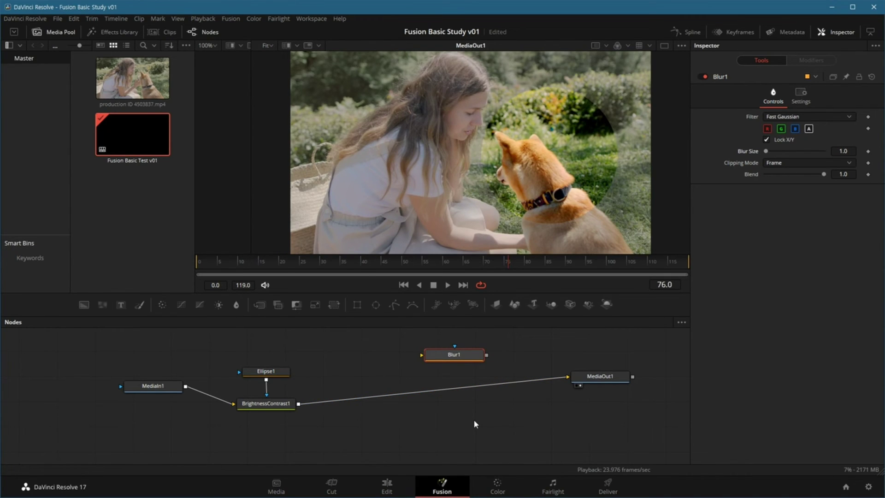
Insert Blur1 into the link between BrightnessContrast1 and MediaOut1
drag(454, 361, 446, 362)
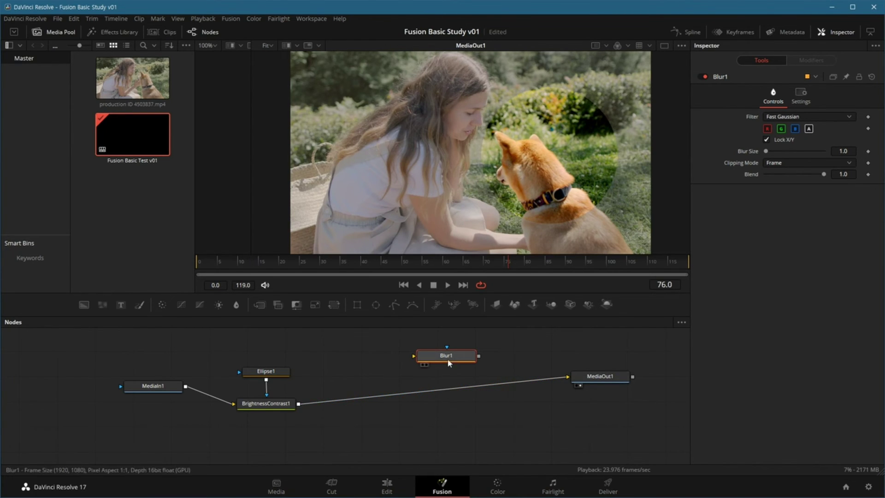
drag(449, 359, 451, 355)
drag(452, 358, 426, 392)
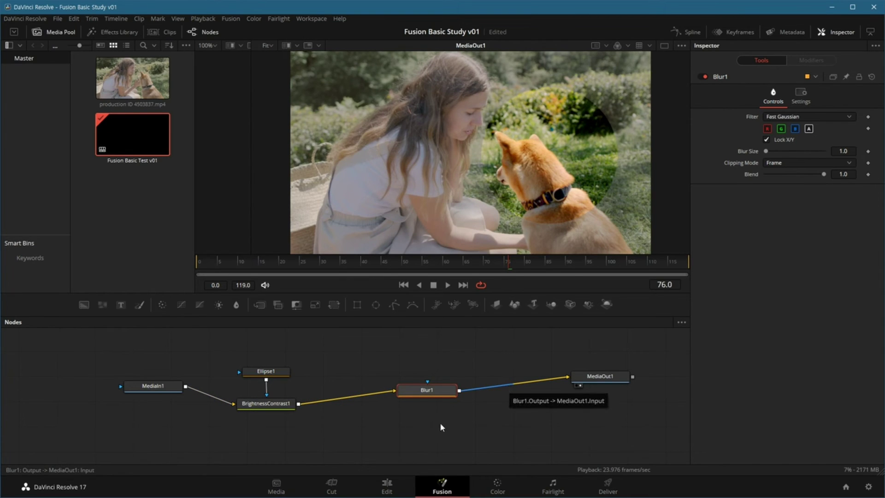
mouse_move(433, 391)
mouse_down()
mouse_move(434, 372)
mouse_move(442, 385)
mouse_up()
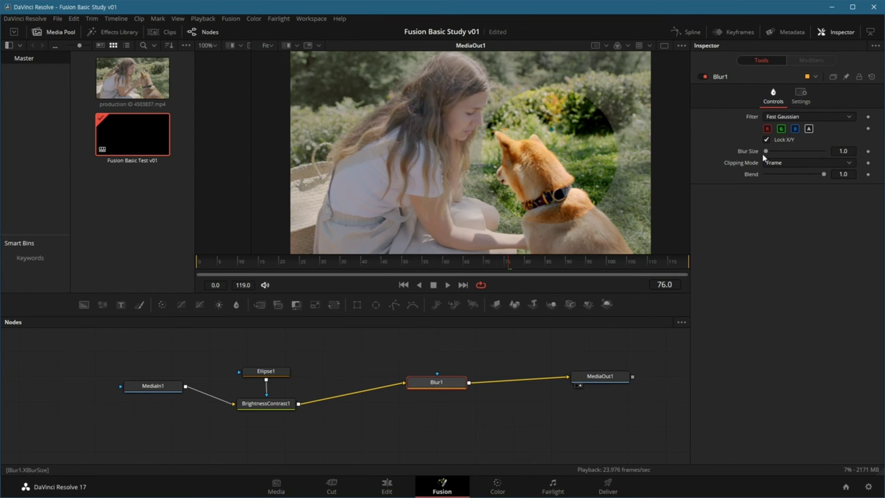
Set Blur1's Blur Size to 20.5 and attach a Rectangle mask to it
drag(769, 152, 778, 152)
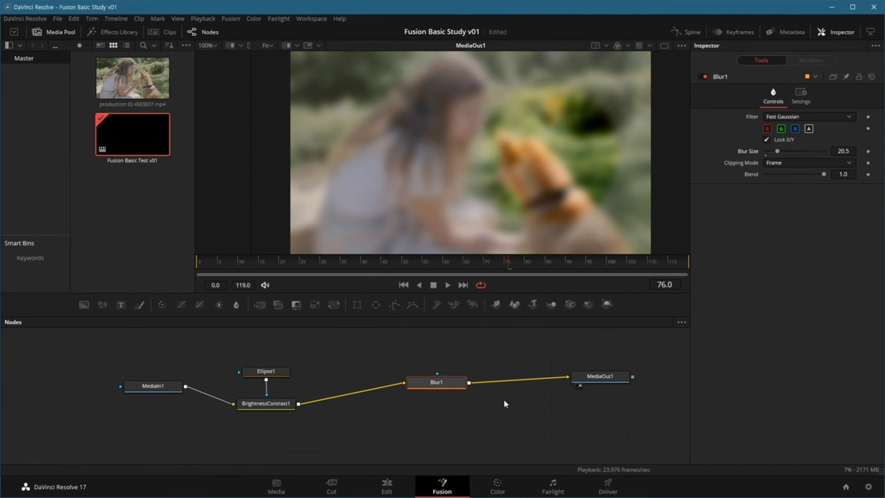
drag(452, 387, 440, 408)
click(438, 404)
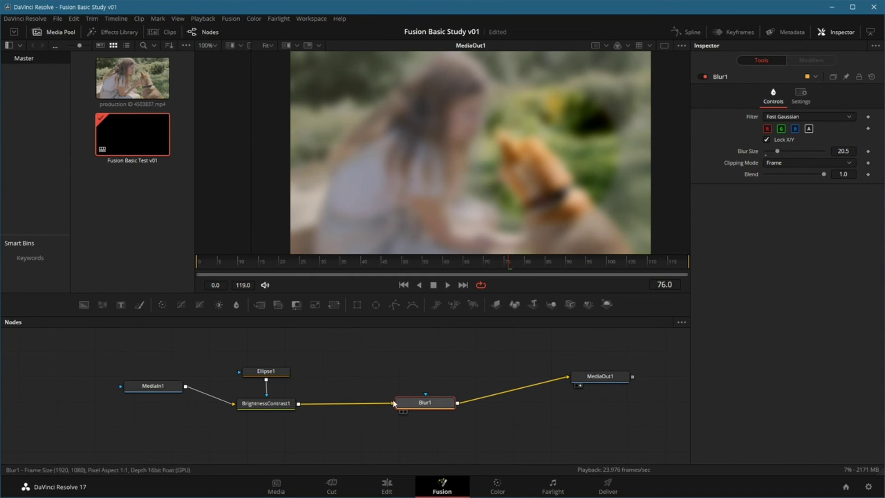
click(359, 306)
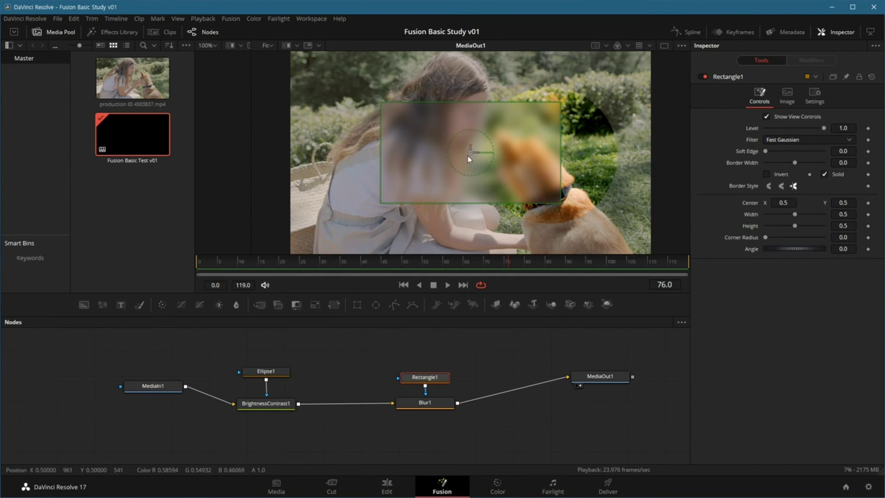
Fit Rectangle1 over the girl's head and upper body (width 0.385, height 0.573), unrotated
drag(471, 155, 395, 158)
drag(485, 205, 452, 208)
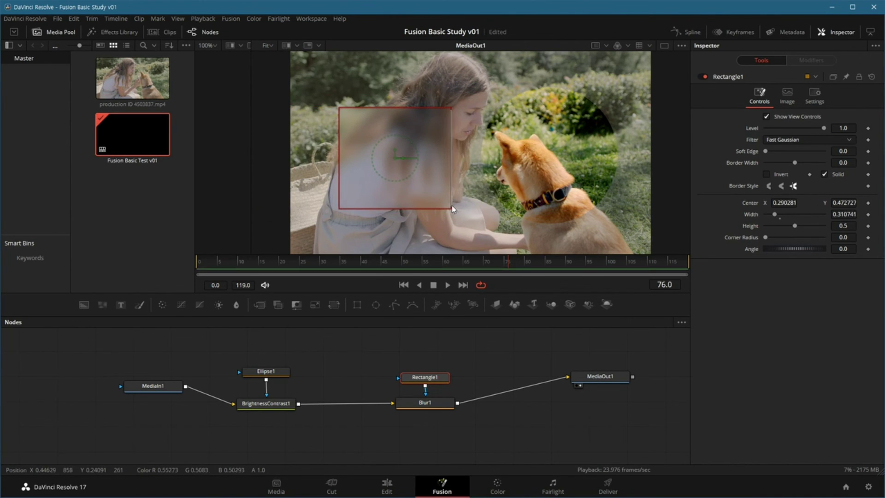
drag(439, 209, 441, 205)
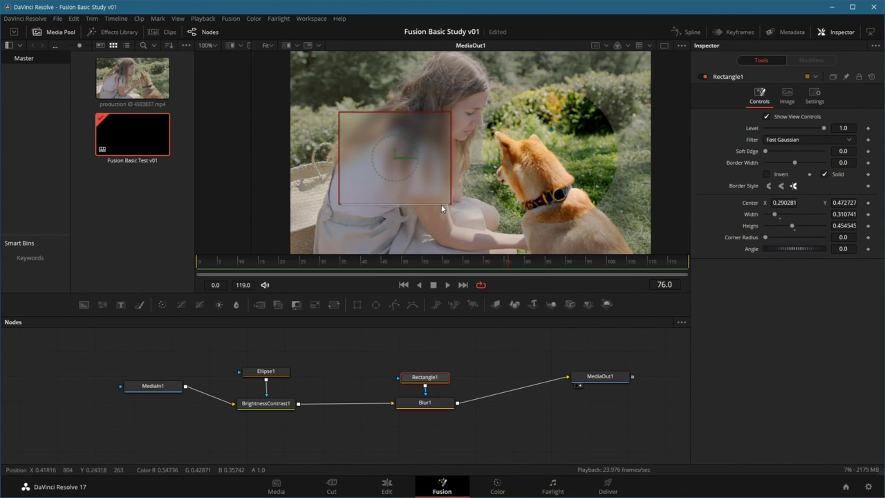
drag(419, 155, 410, 138)
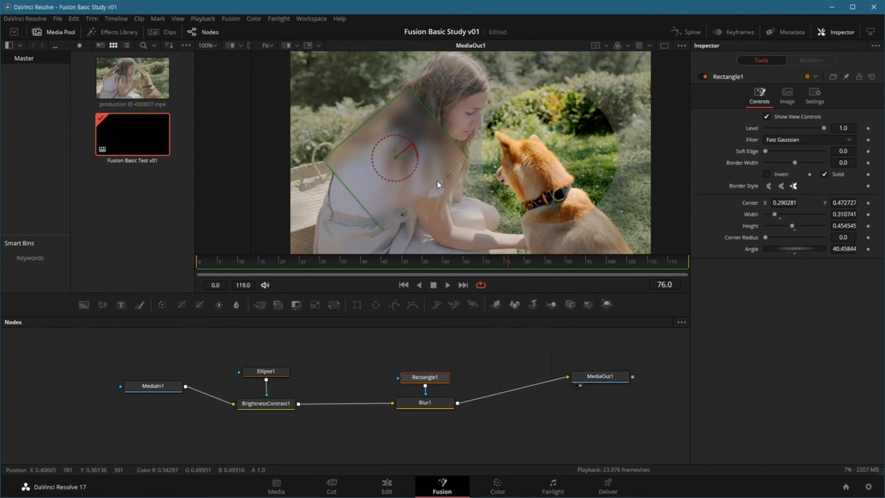
key(ctrl+z)
drag(396, 158, 370, 143)
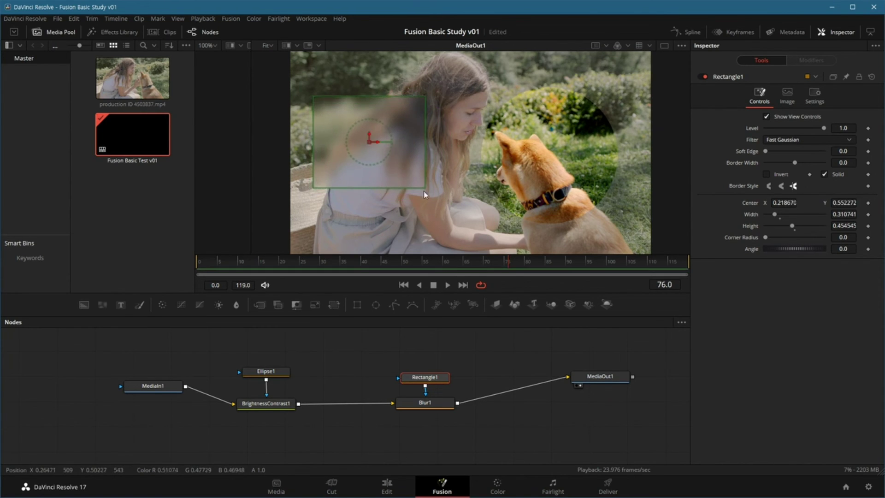
drag(426, 191, 439, 197)
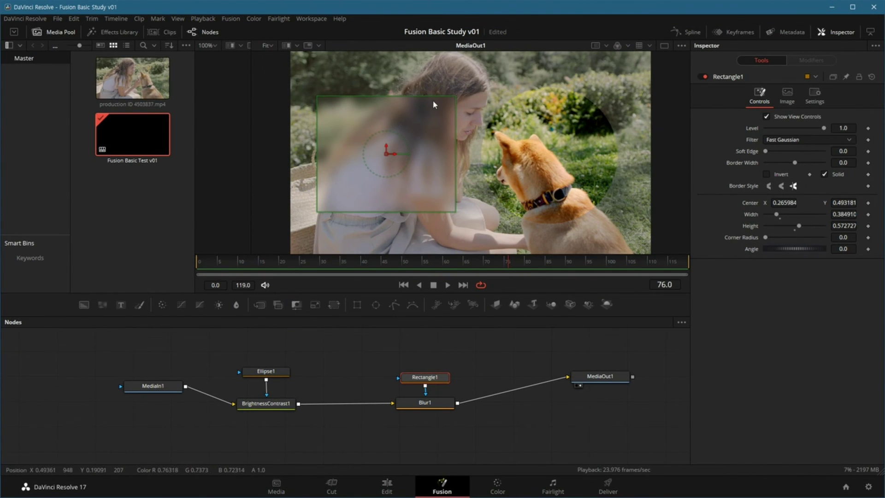
click(430, 406)
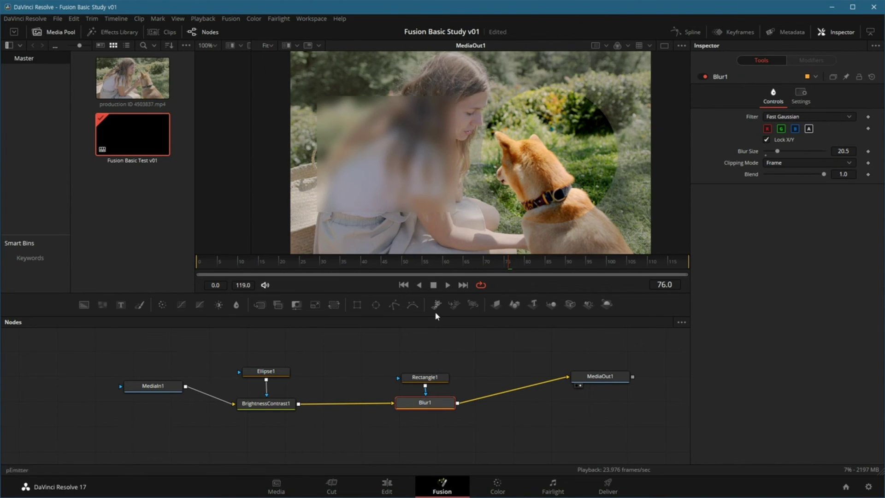
Align MediaIn1, MediaOut1 and Rectangle1 into a straight row with masks above, then save
mouse_move(237, 408)
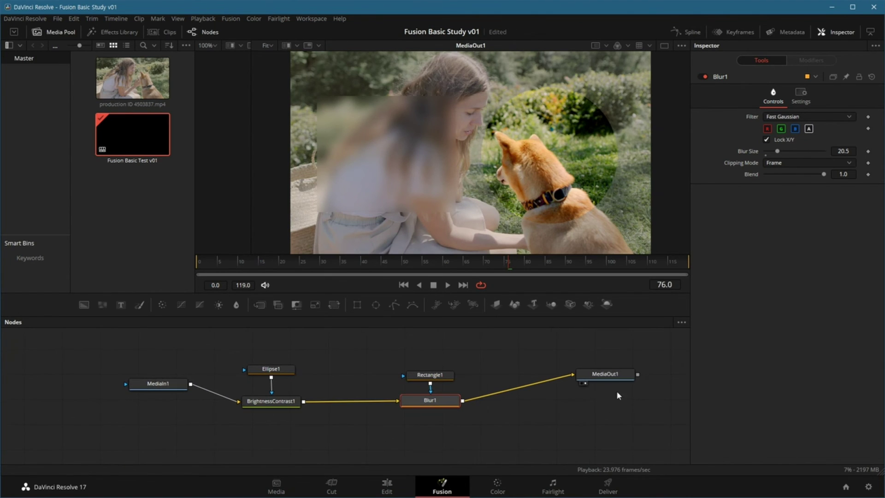
drag(614, 379, 586, 410)
drag(167, 385, 121, 403)
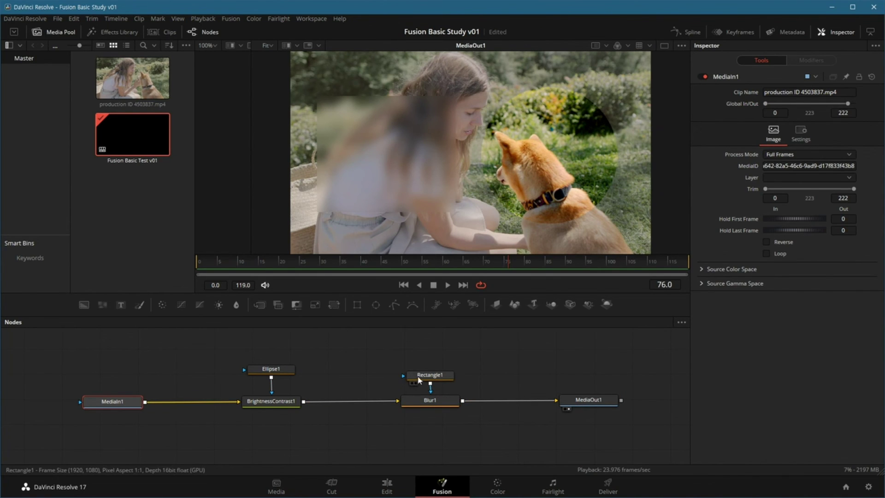
drag(428, 376, 428, 371)
click(559, 457)
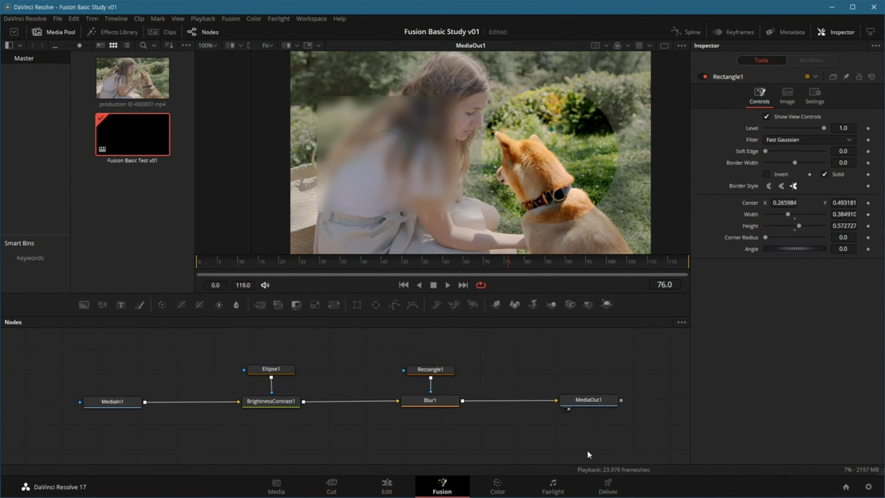
key(ctrl+s)
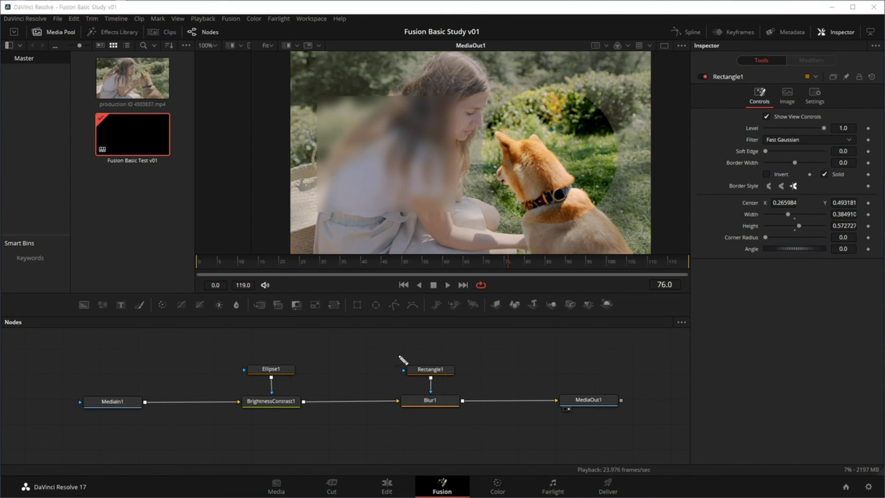
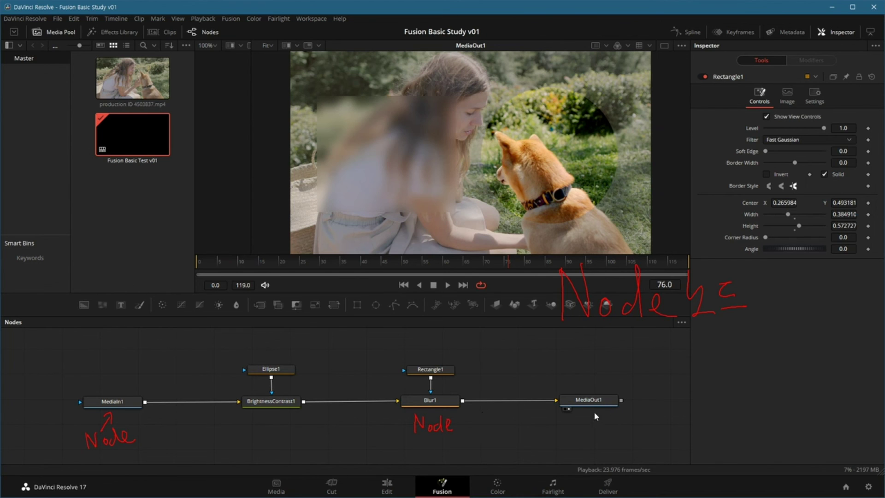
Label MediaOut1 as 'Node', circle MediaIn1's output port with a note, and circle BrightnessContrast1's input
drag(604, 395, 599, 394)
drag(605, 417, 623, 430)
drag(147, 410, 143, 402)
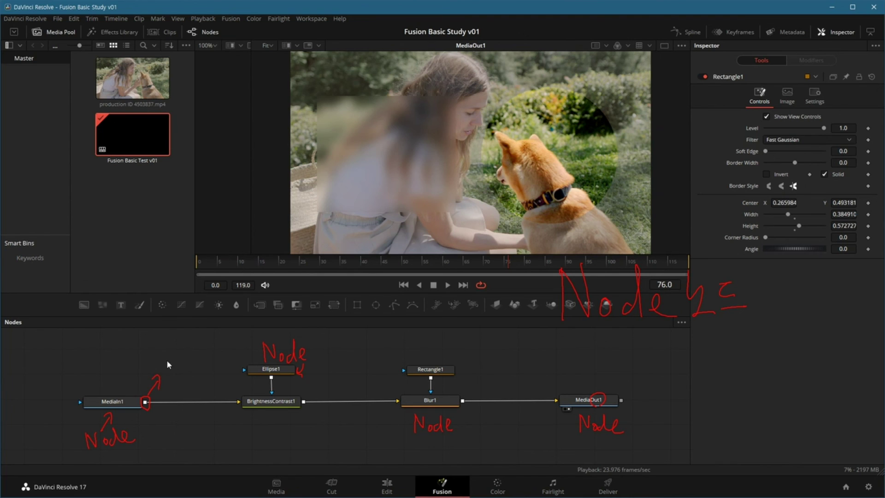
drag(153, 349, 162, 358)
drag(238, 405, 235, 407)
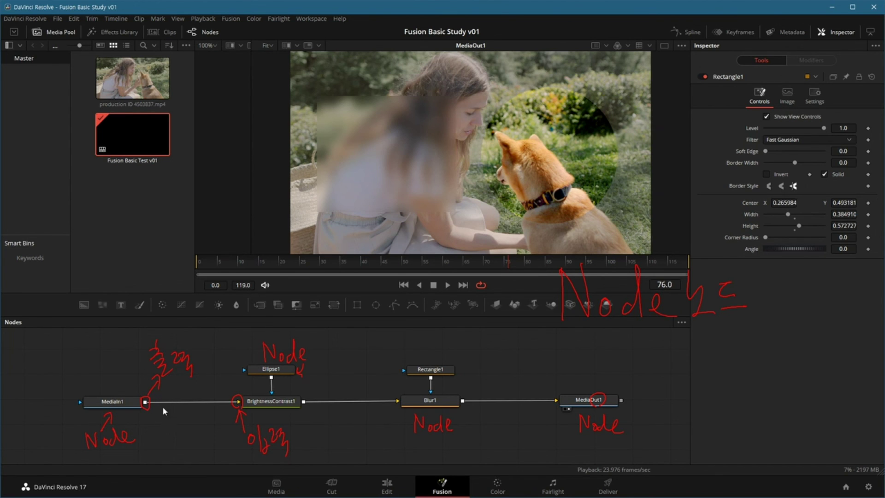
Draw red arrows along the BrightnessContrast1 and Blur1 links, circling Blur1's ports and the MediaOut1 node
drag(217, 396, 225, 402)
drag(304, 397, 308, 407)
drag(395, 398, 400, 405)
drag(460, 398, 521, 402)
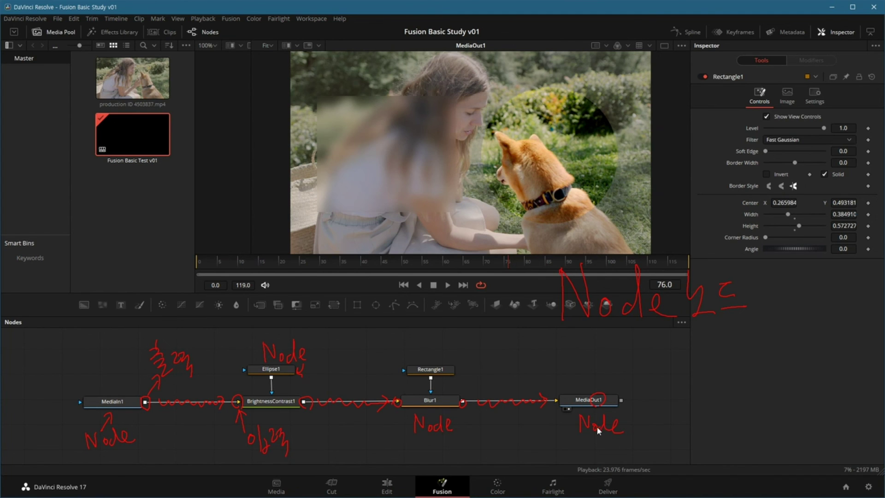
drag(599, 358, 559, 446)
Sketch boxes below the nodes and on the BrightnessContrast1–Blur1 link, plus an arrow from Rectangle1
drag(185, 451, 194, 433)
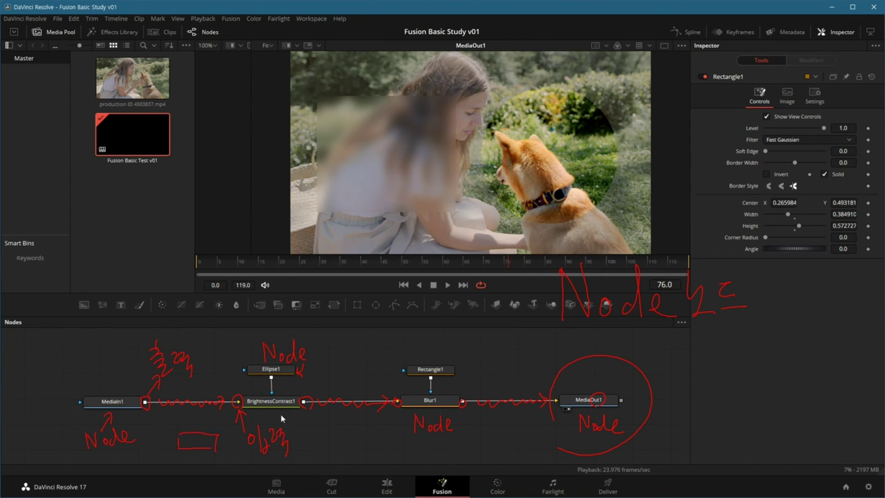
drag(346, 398, 375, 408)
drag(470, 348, 502, 333)
drag(473, 434, 510, 446)
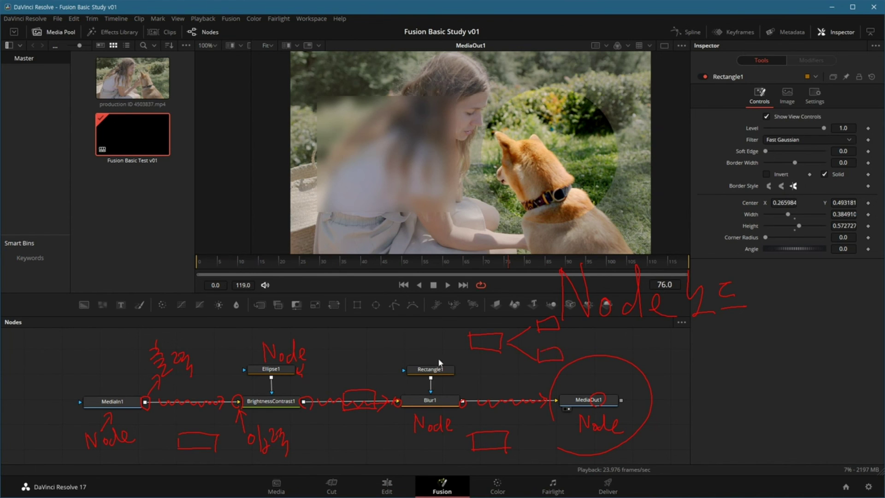
drag(434, 362, 461, 346)
Connect the lower boxes up to the link and draw an arrow toward MediaOut1
drag(199, 432, 196, 404)
drag(349, 376, 358, 376)
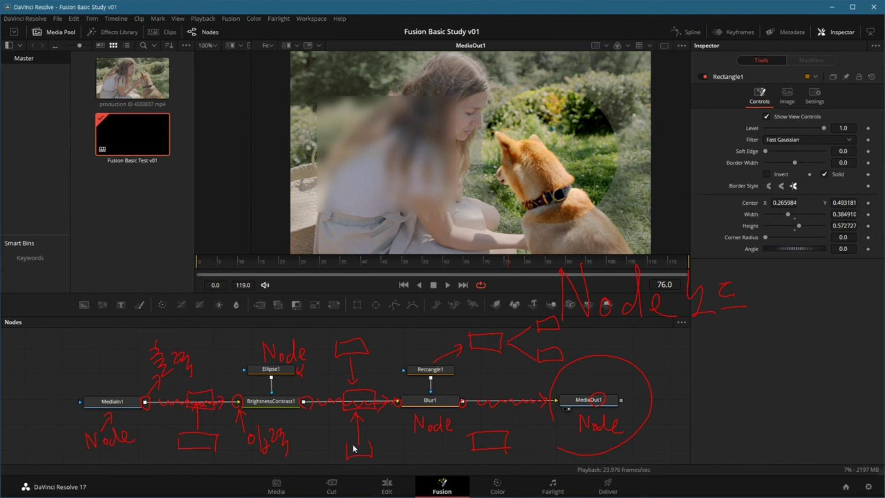
drag(382, 457, 462, 450)
mouse_move(526, 429)
mouse_down()
mouse_move(546, 411)
mouse_move(545, 426)
mouse_up()
Point out the Color page, add a left box and top arrow, then clear all annotations with Escape
drag(486, 486, 502, 466)
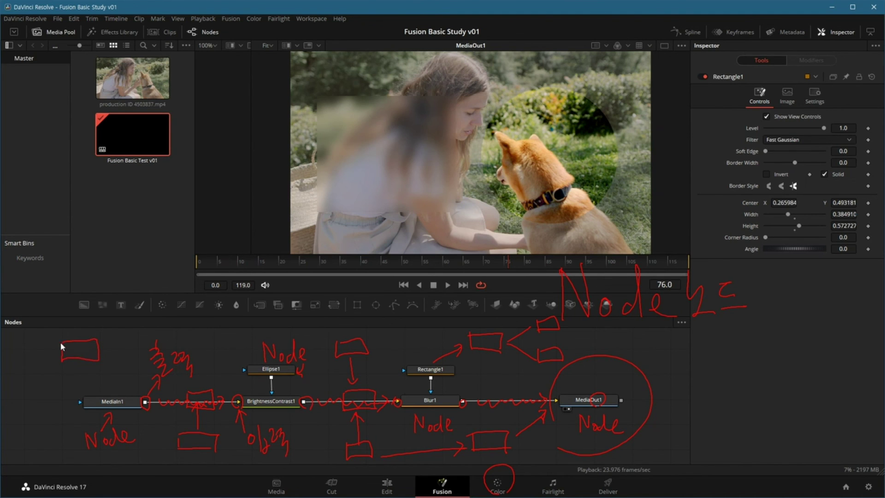
drag(70, 419, 41, 418)
drag(109, 355, 238, 364)
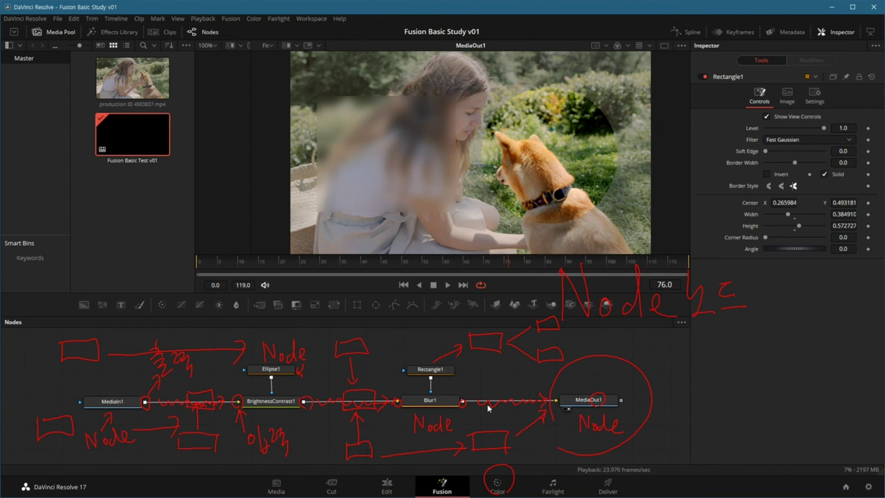
key(Escape)
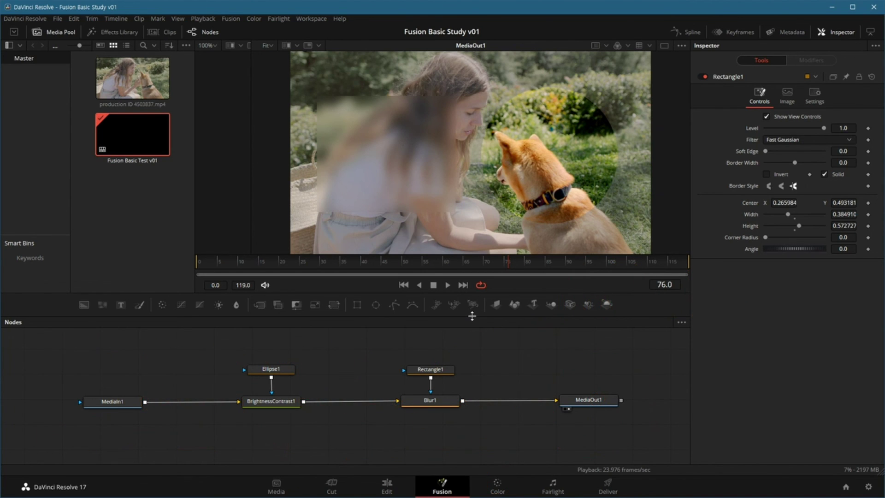